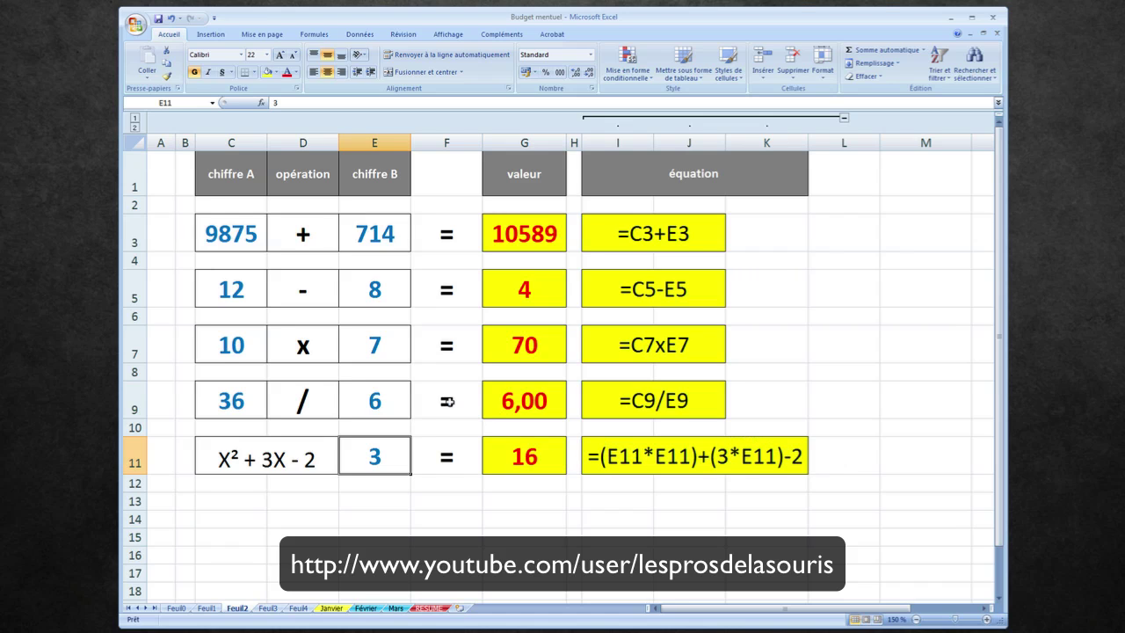
Step: Display the Feuil3 sheet briefly and switch to the Feuil4 sheet with the price table
{"action": "left_click", "coordinate": [268, 607]}
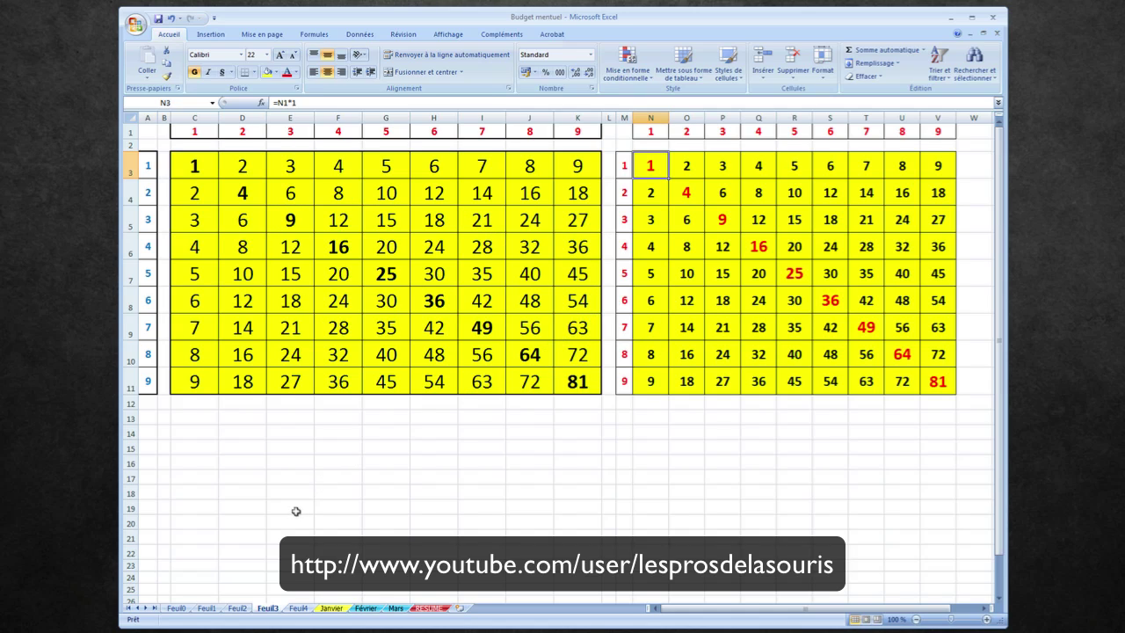
{"action": "left_click", "coordinate": [298, 608]}
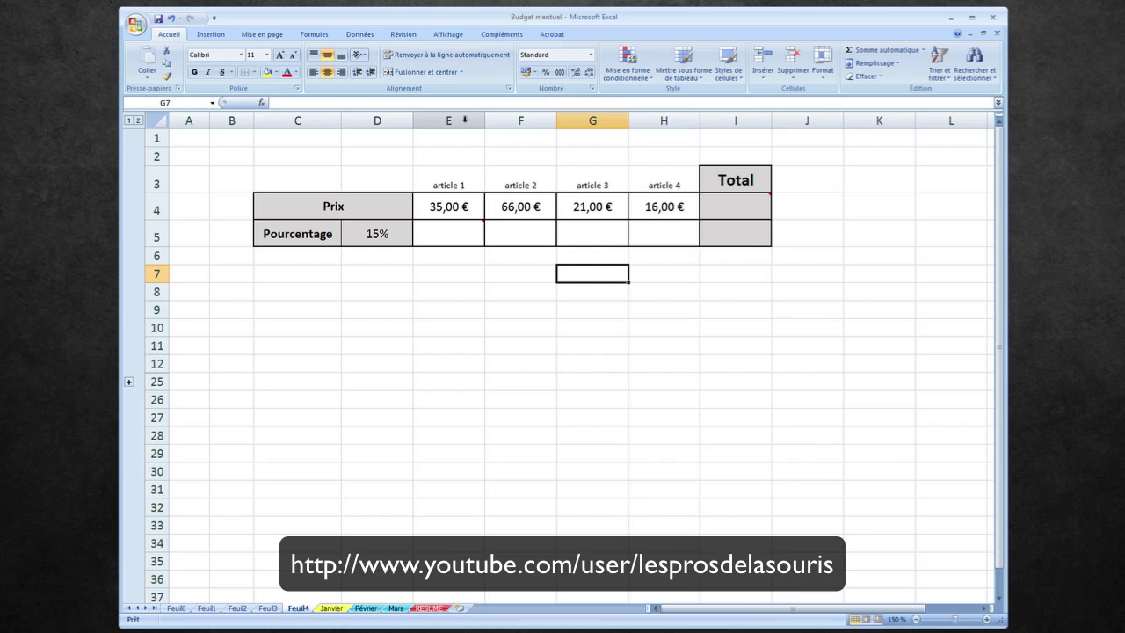
Step: Examine the article headings and their prices across the Prix row of the table
{"action": "left_click", "coordinate": [462, 183]}
{"action": "left_click", "coordinate": [513, 186]}
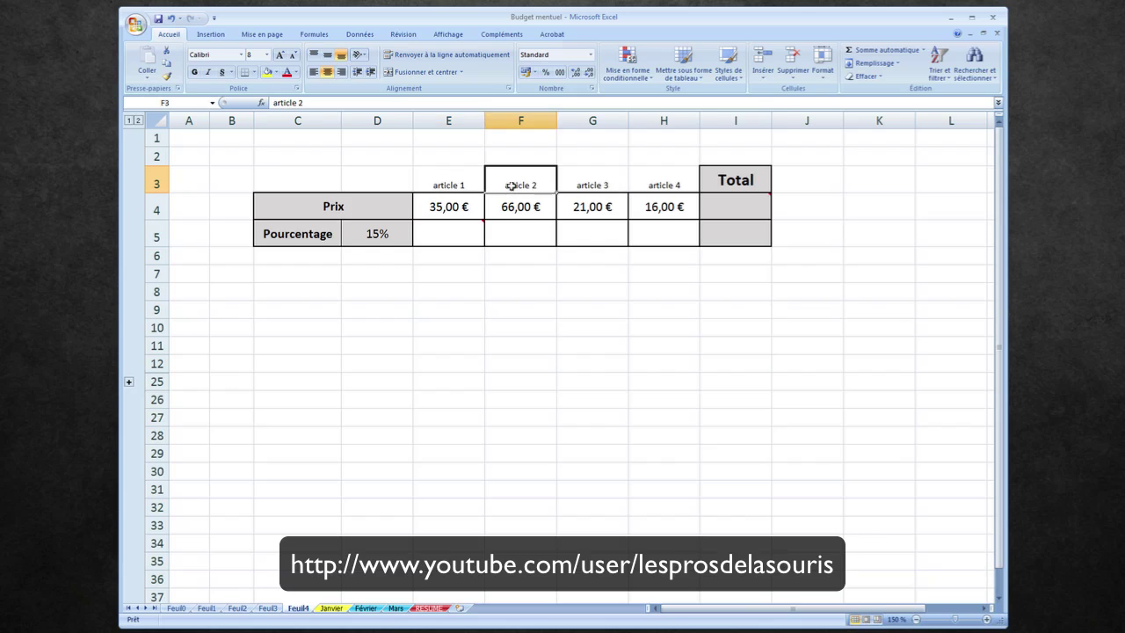
{"action": "left_click", "coordinate": [602, 187]}
{"action": "left_click", "coordinate": [634, 186]}
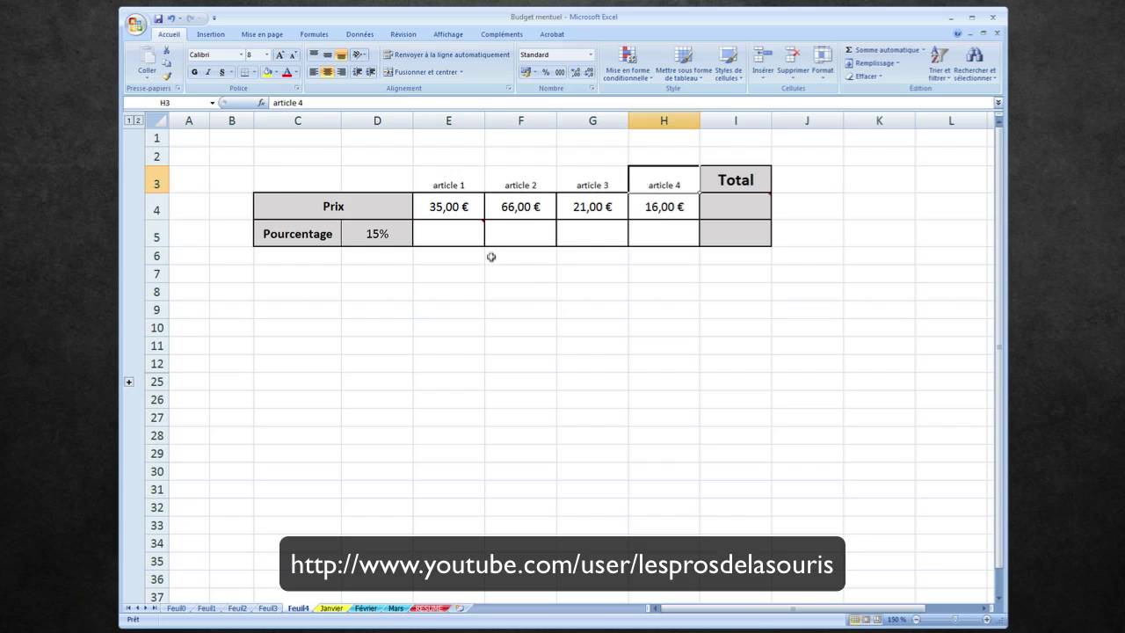
{"action": "left_click", "coordinate": [475, 200]}
{"action": "left_click", "coordinate": [553, 210]}
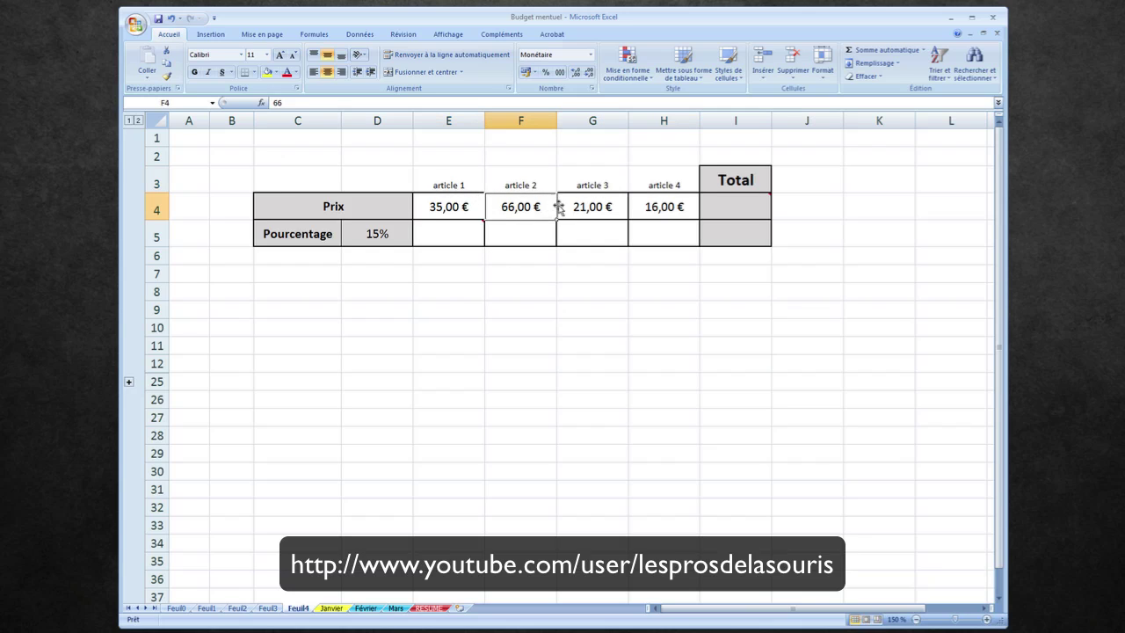
{"action": "left_click", "coordinate": [576, 214]}
{"action": "left_click", "coordinate": [639, 205]}
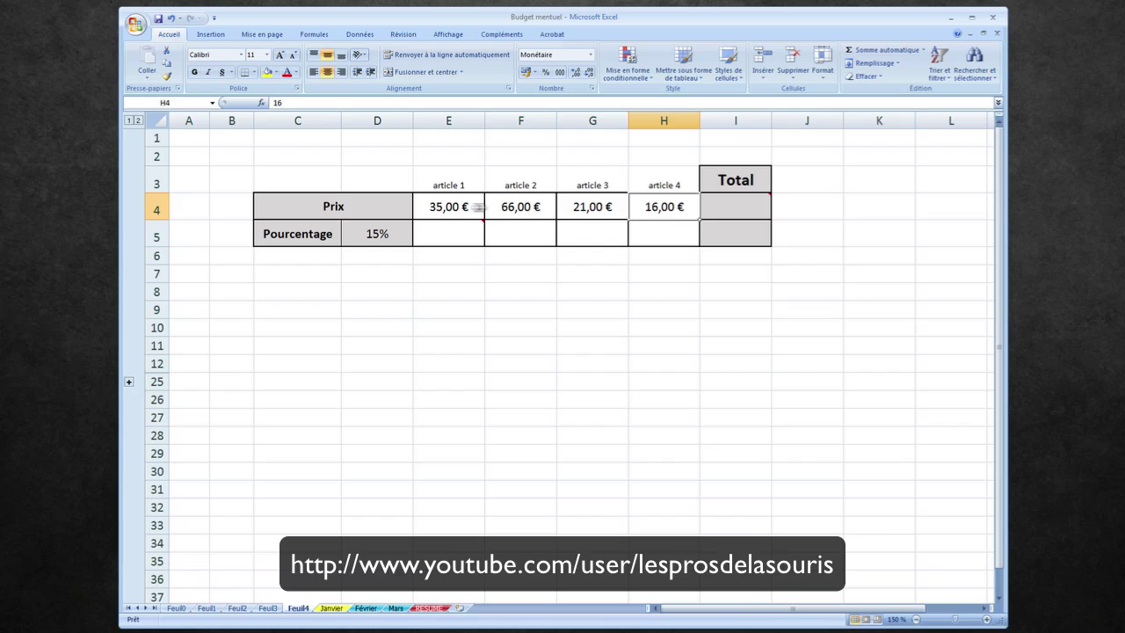
{"action": "left_click", "coordinate": [410, 206]}
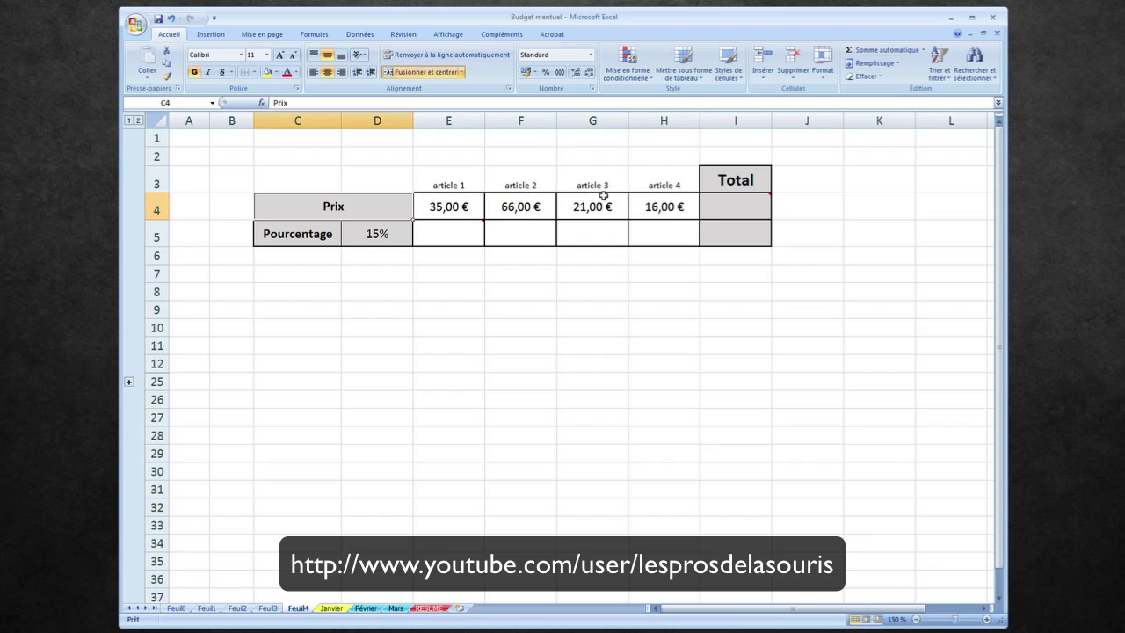
{"action": "left_click", "coordinate": [633, 207]}
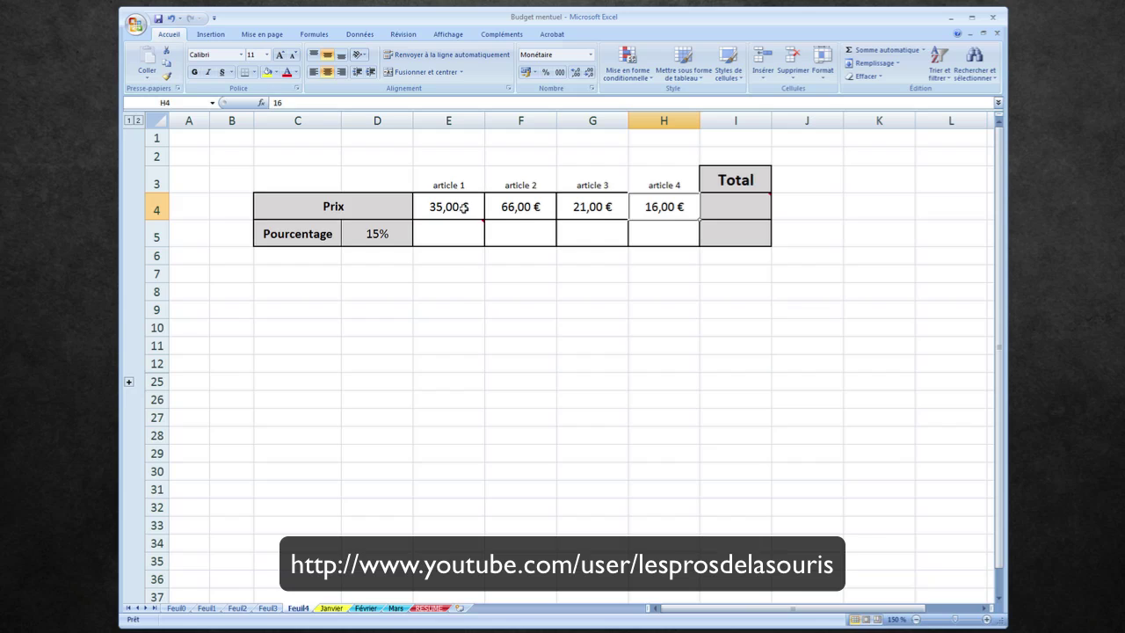
Step: Sum the four article prices in E4:H4 into the Total cell with AutoSum
{"action": "left_click_drag", "start_coordinate": [466, 204], "coordinate": [642, 203]}
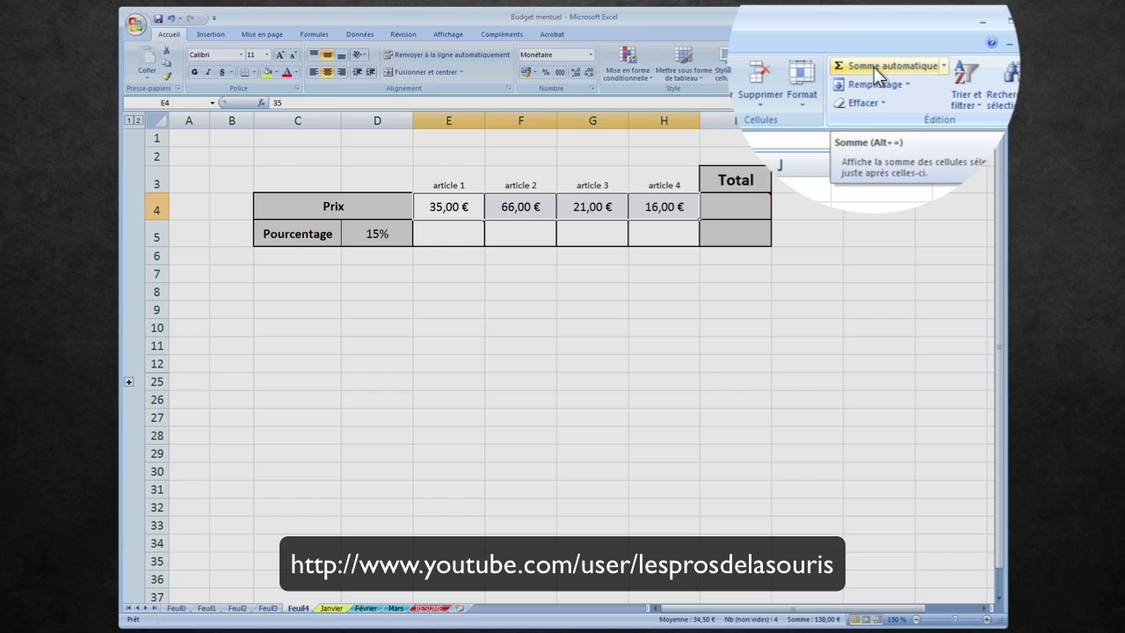
{"action": "left_click", "coordinate": [873, 67]}
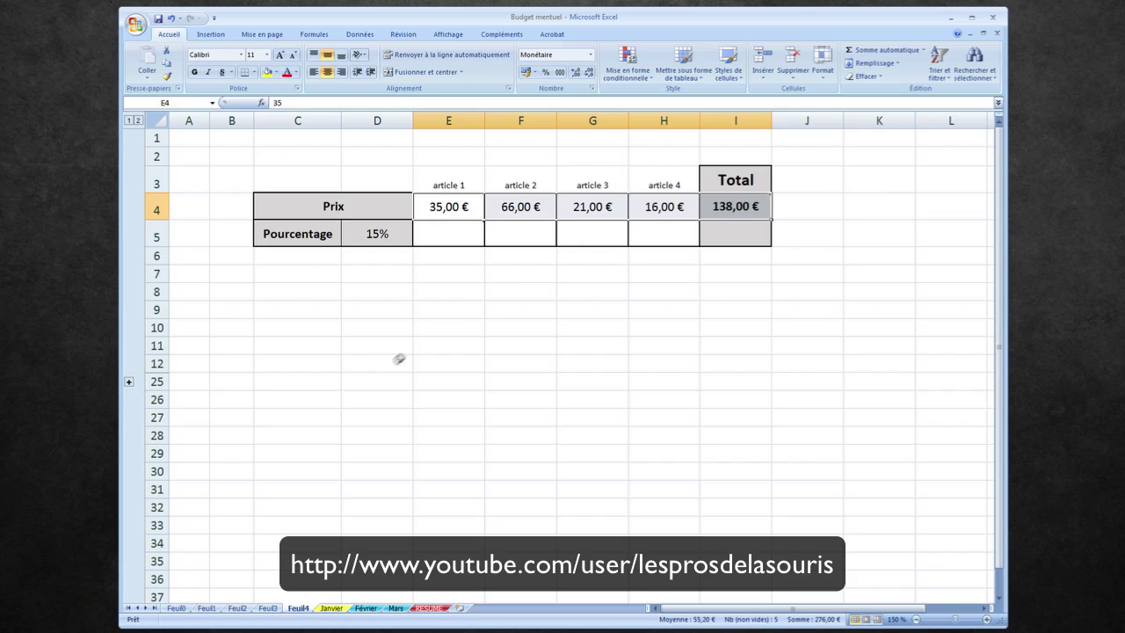
Step: Enter the sample numbers 1, 5 and 7 in cells E8, F8 and G8
{"action": "left_click", "coordinate": [458, 296]}
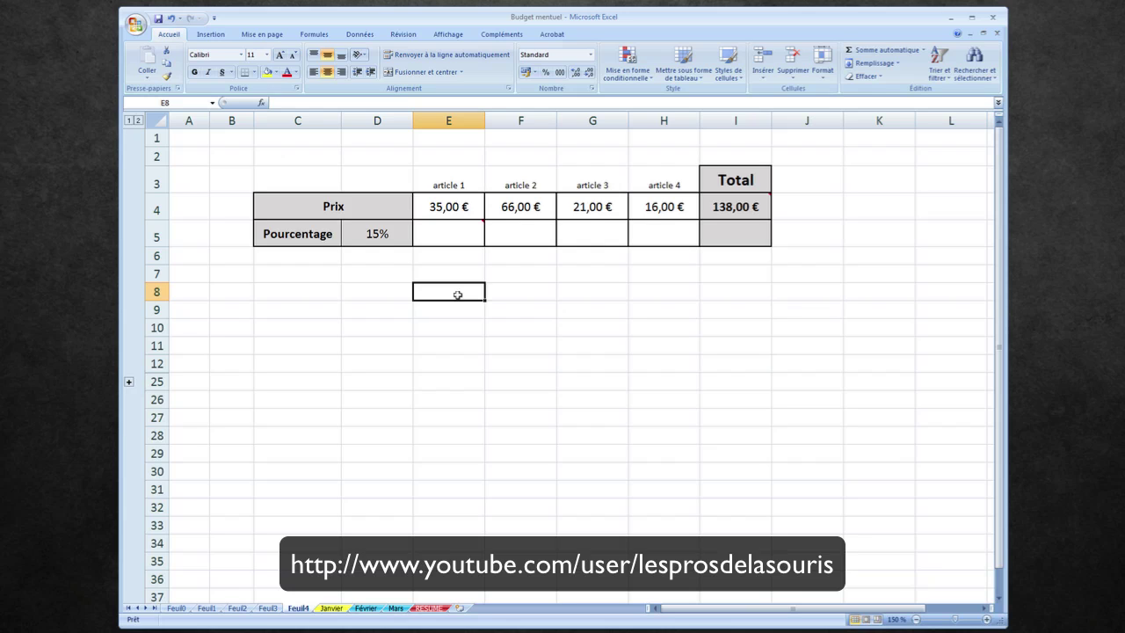
{"action": "type", "text": "1"}
{"action": "key", "text": "Tab"}
{"action": "type", "text": "5"}
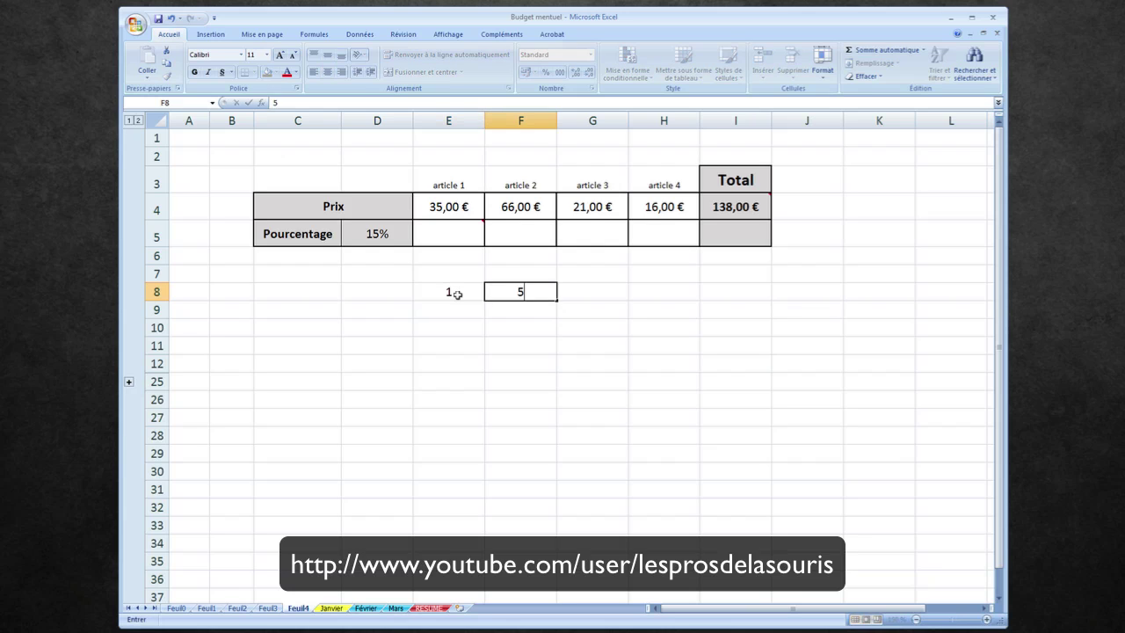
{"action": "key", "text": "Tab"}
{"action": "type", "text": "7"}
{"action": "key", "text": "Tab"}
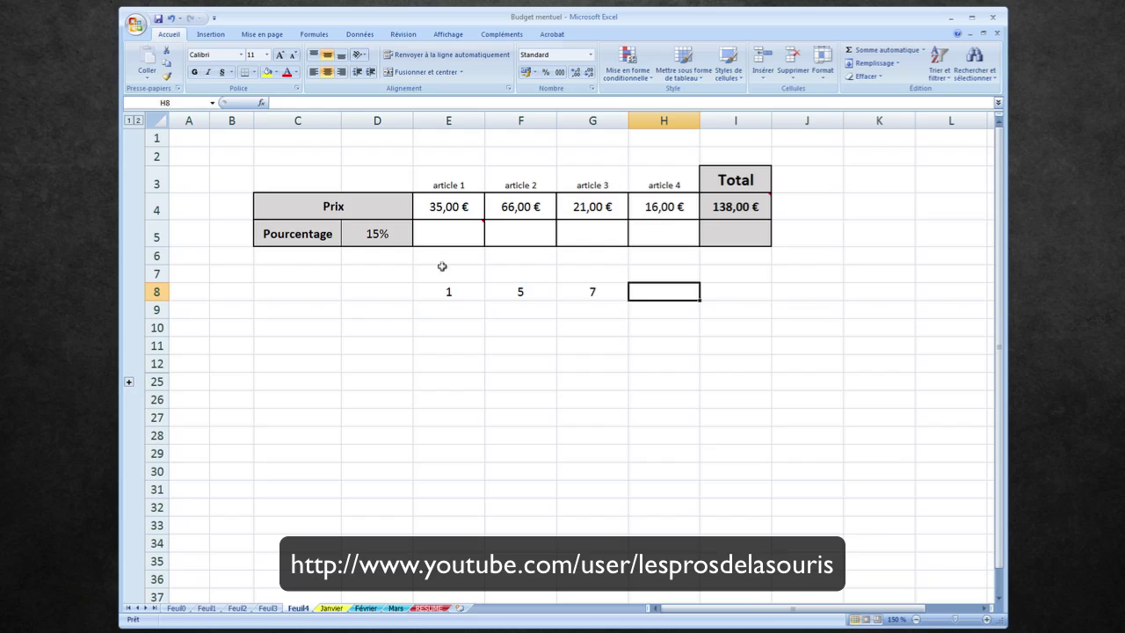
Step: Sum E8:G8 into H8 with AutoSum and display the resulting formula
{"action": "left_click_drag", "start_coordinate": [445, 291], "coordinate": [580, 292]}
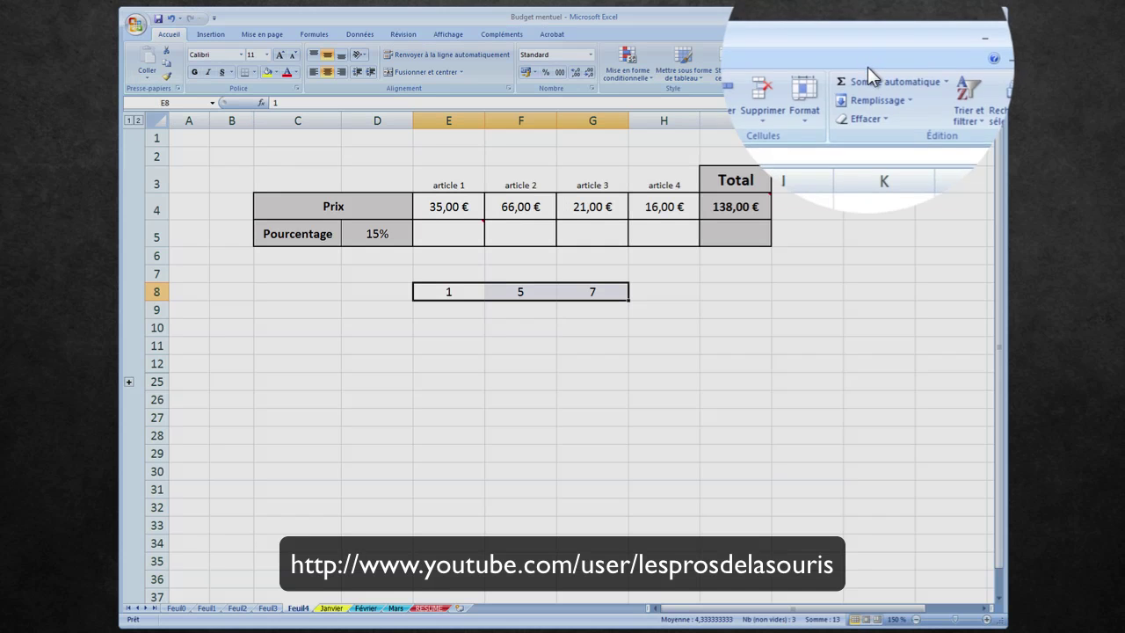
{"action": "left_click", "coordinate": [871, 50]}
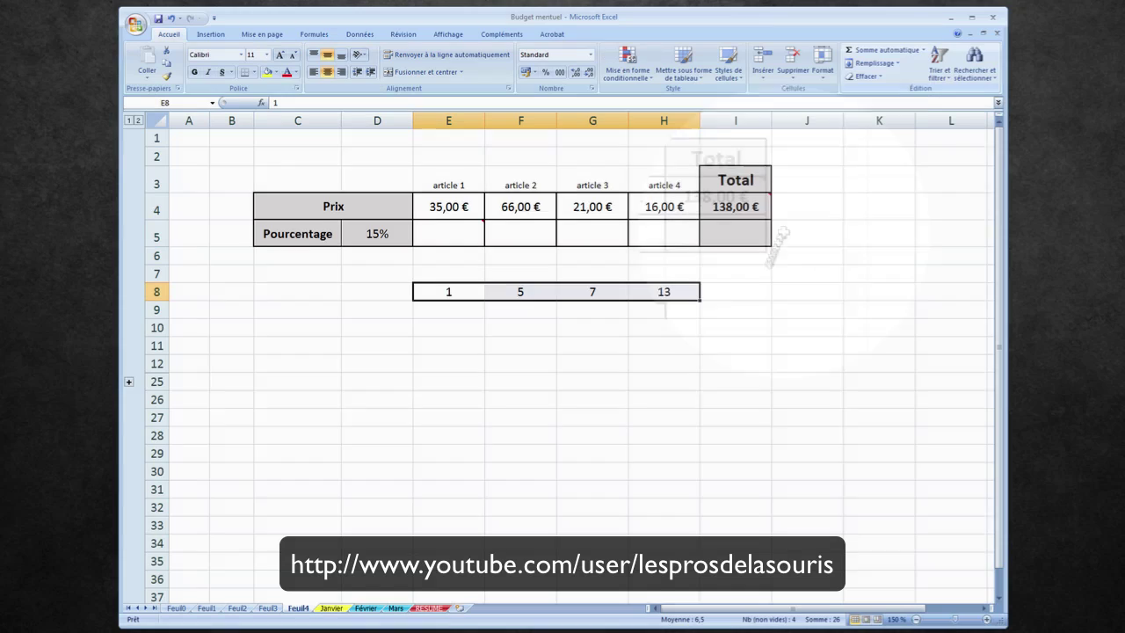
{"action": "left_click", "coordinate": [670, 291]}
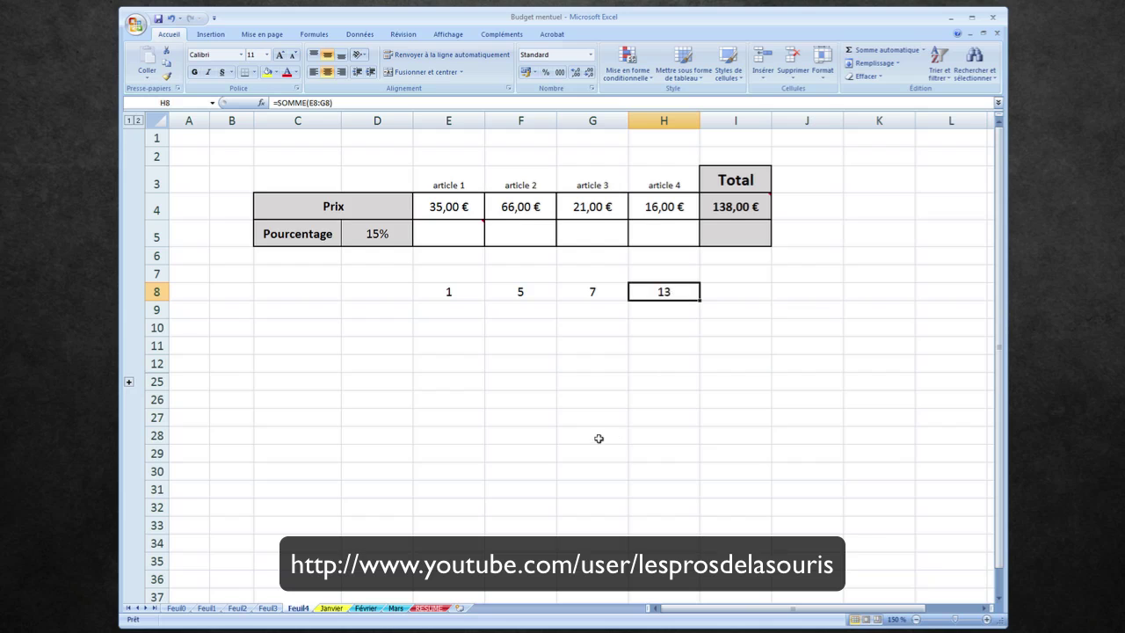
Step: Clear H8, enter the formula =E8+F8+G8 by picking the three number cells, and reselect H8
{"action": "left_click", "coordinate": [662, 309]}
{"action": "left_click", "coordinate": [667, 292]}
{"action": "key", "text": "Delete"}
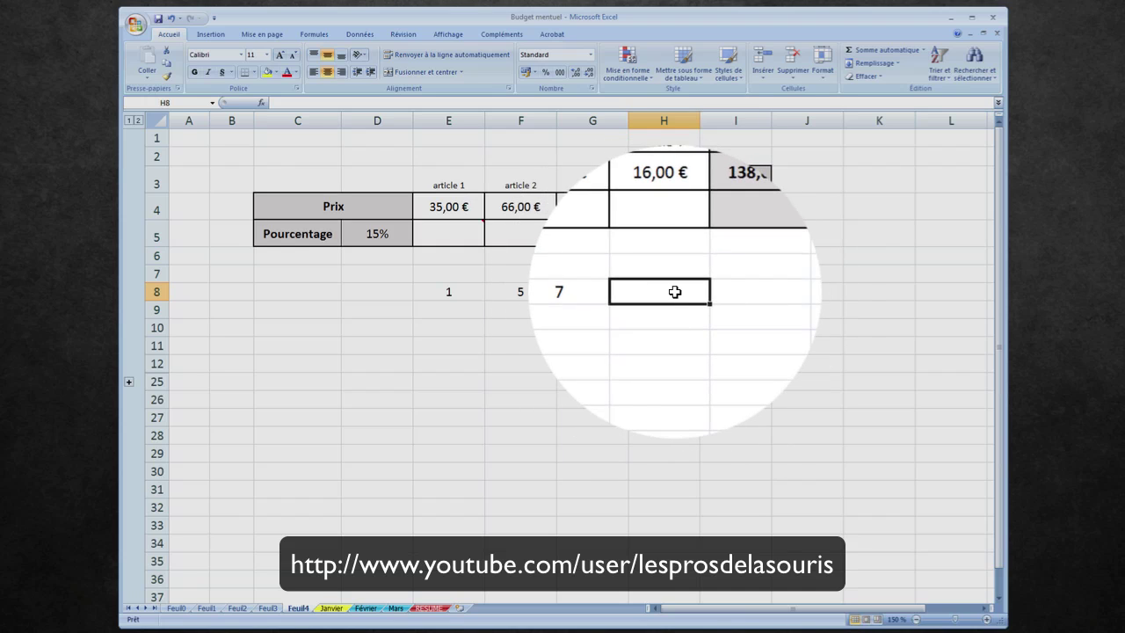
{"action": "type", "text": "="}
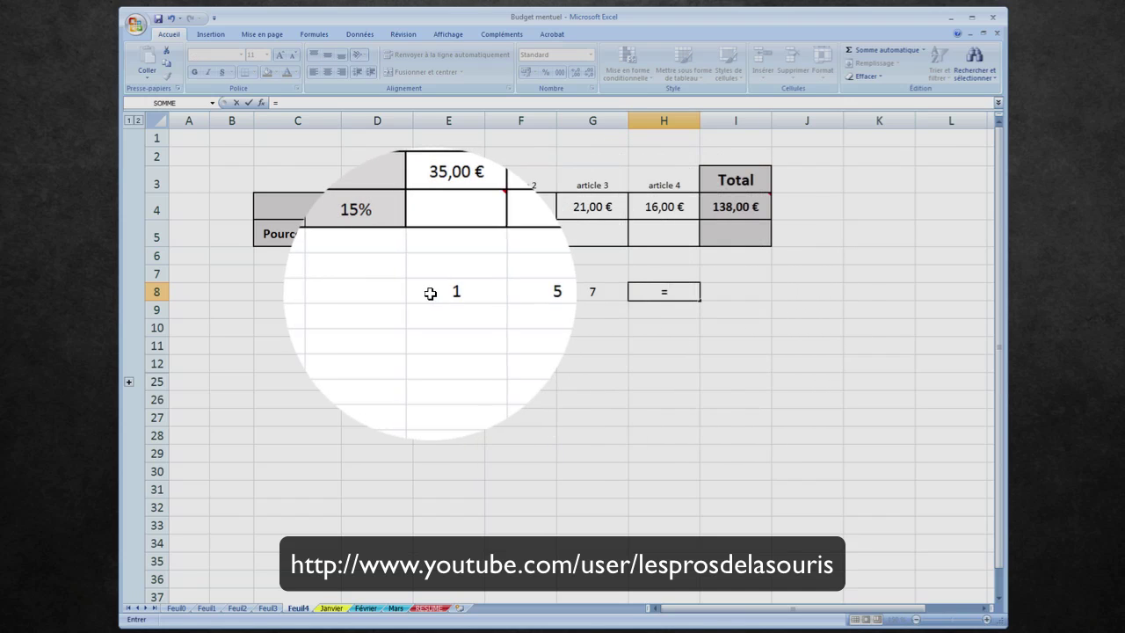
{"action": "left_click", "coordinate": [441, 293]}
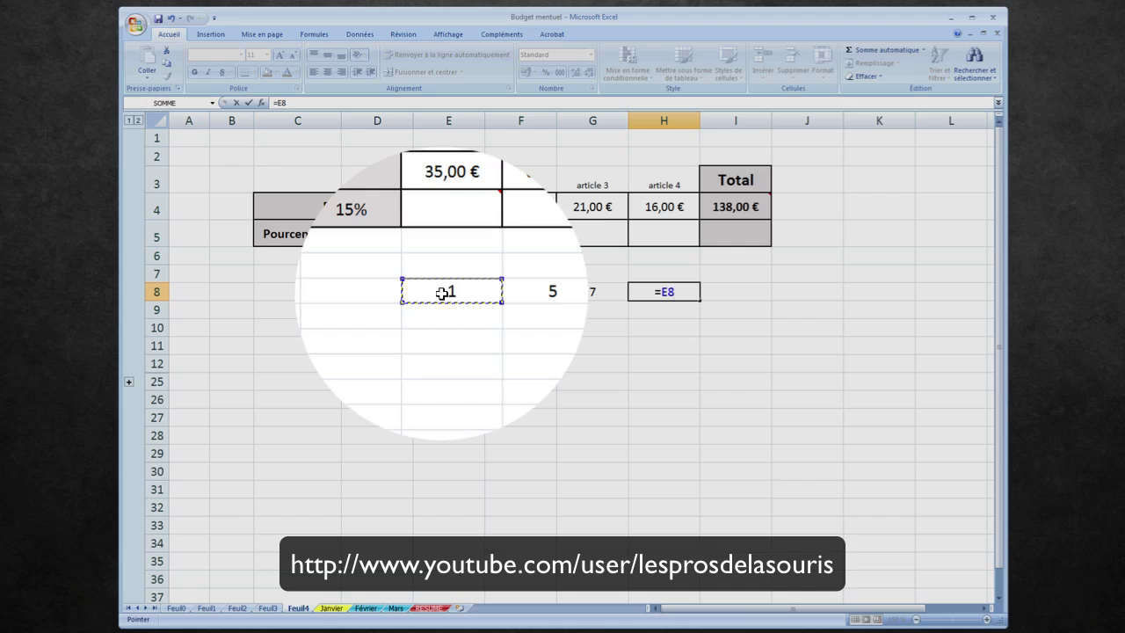
{"action": "type", "text": "+"}
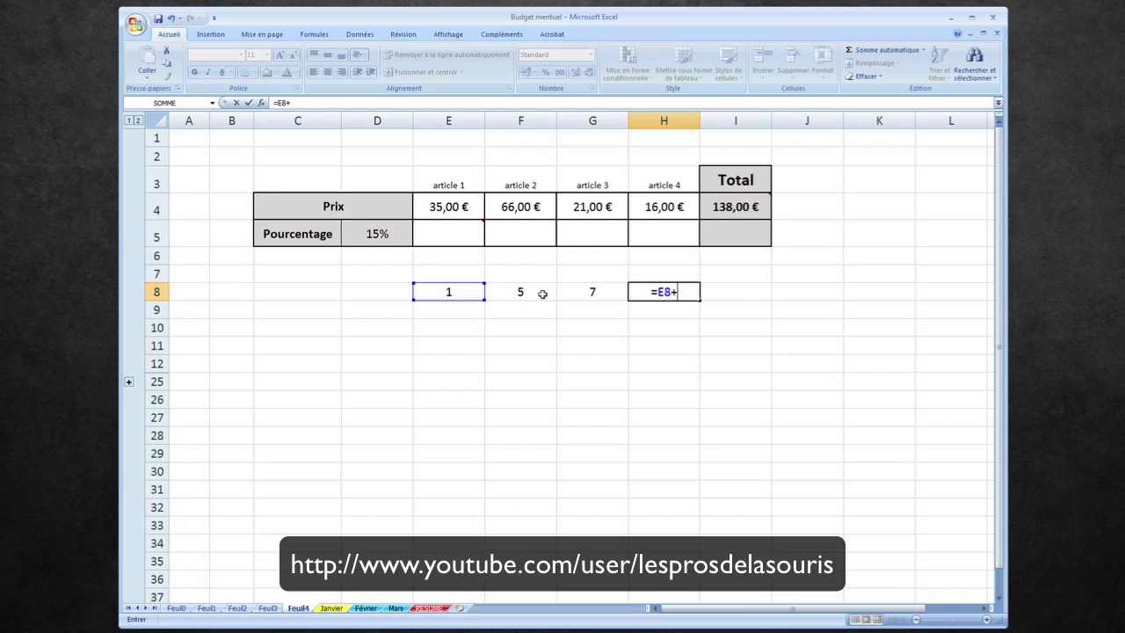
{"action": "left_click", "coordinate": [542, 294]}
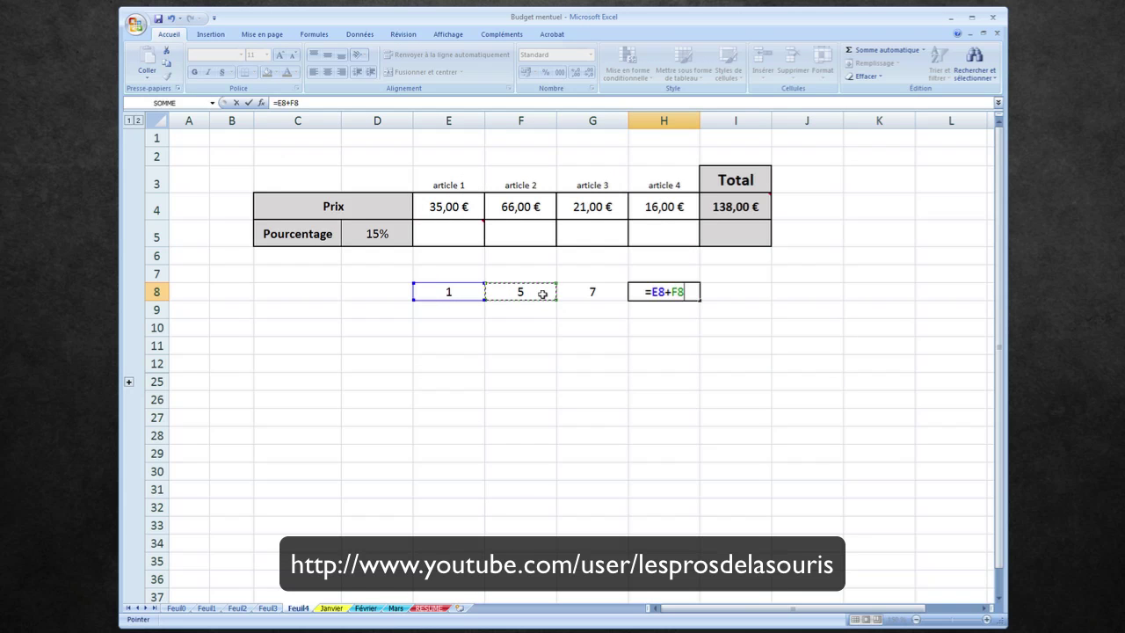
{"action": "type", "text": "+"}
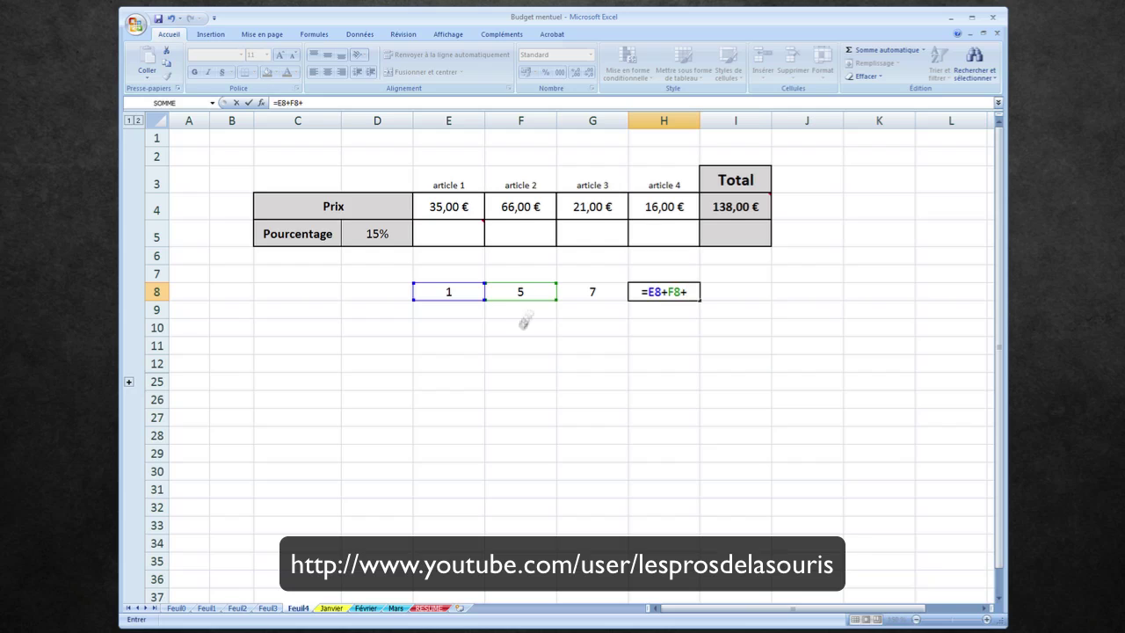
{"action": "left_click", "coordinate": [582, 294]}
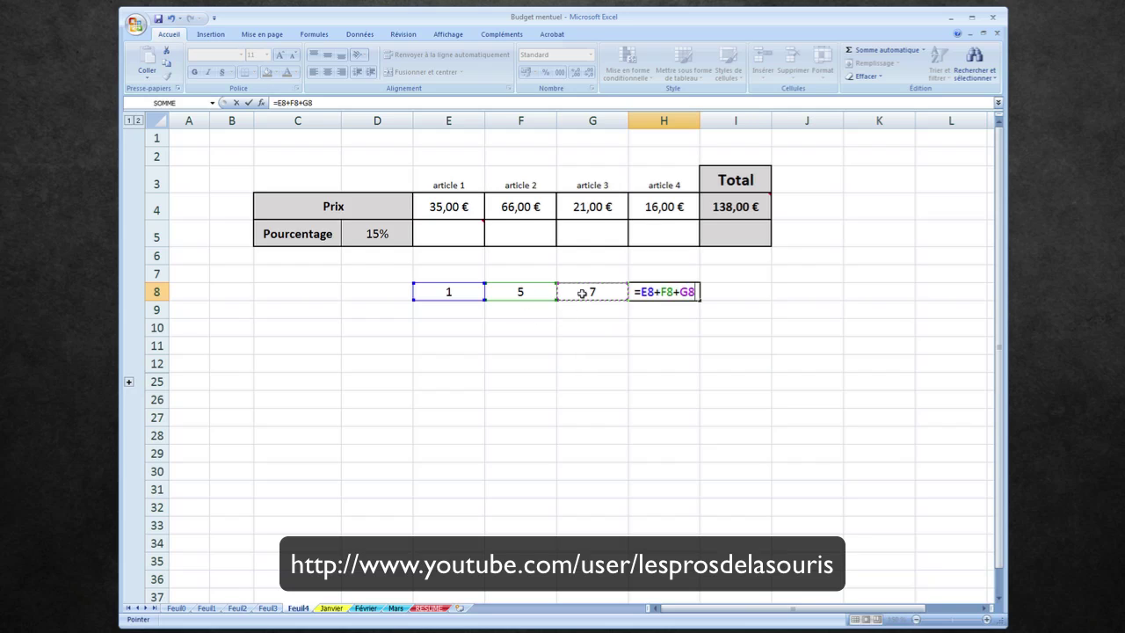
{"action": "key", "text": "Return"}
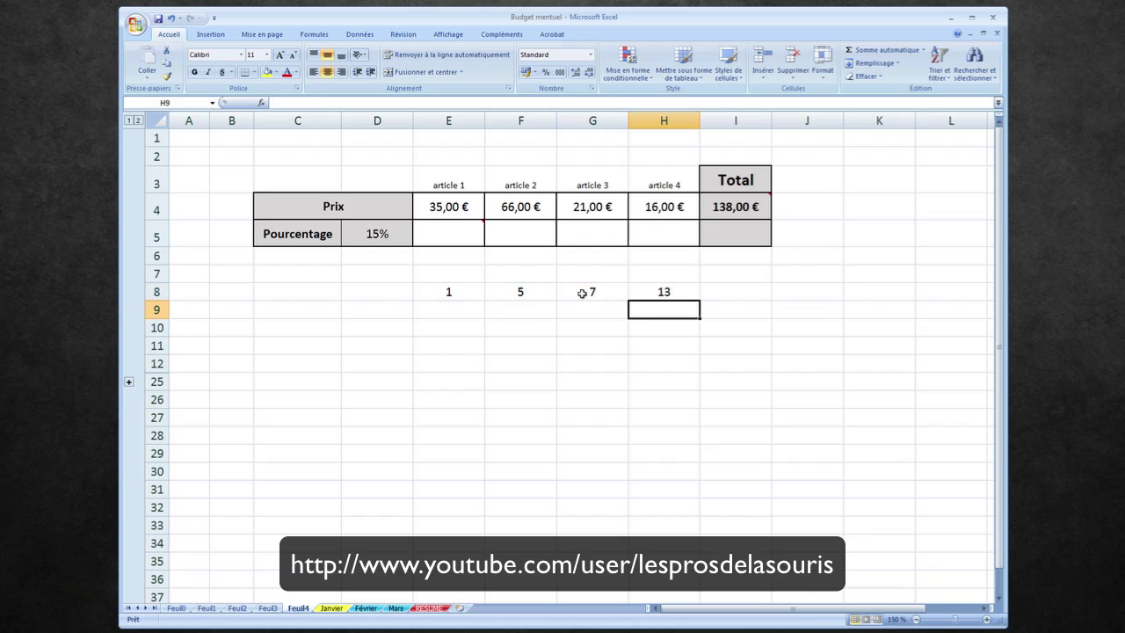
{"action": "key", "text": "Up"}
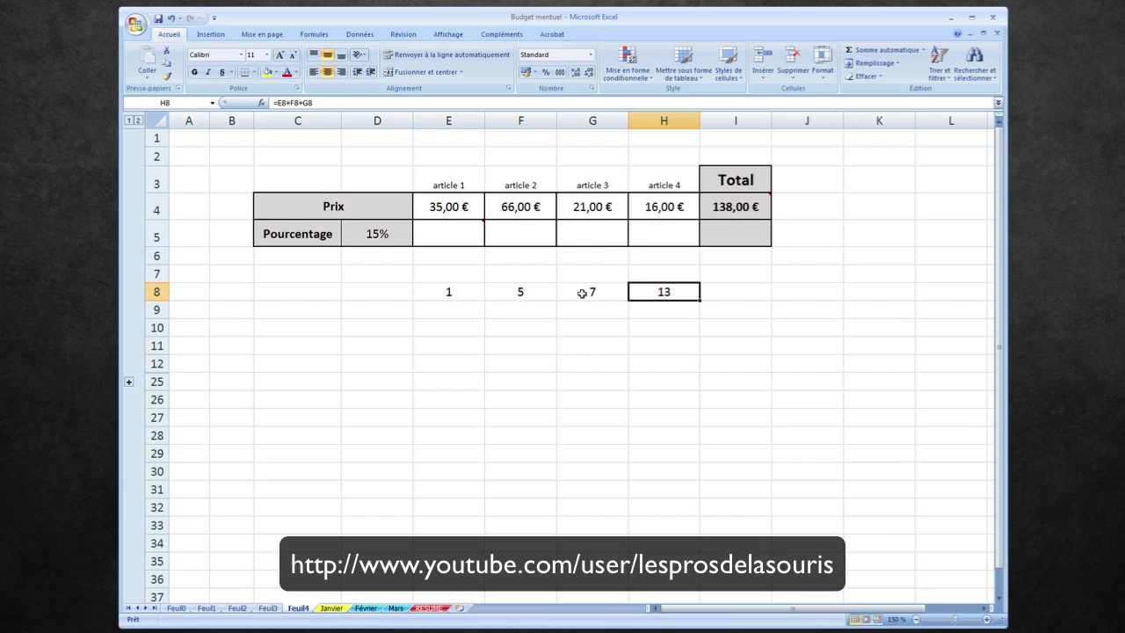
Step: Replace the addition after the equals sign in H8 with an empty SOMME function, =somme()
{"action": "double_click", "coordinate": [651, 291]}
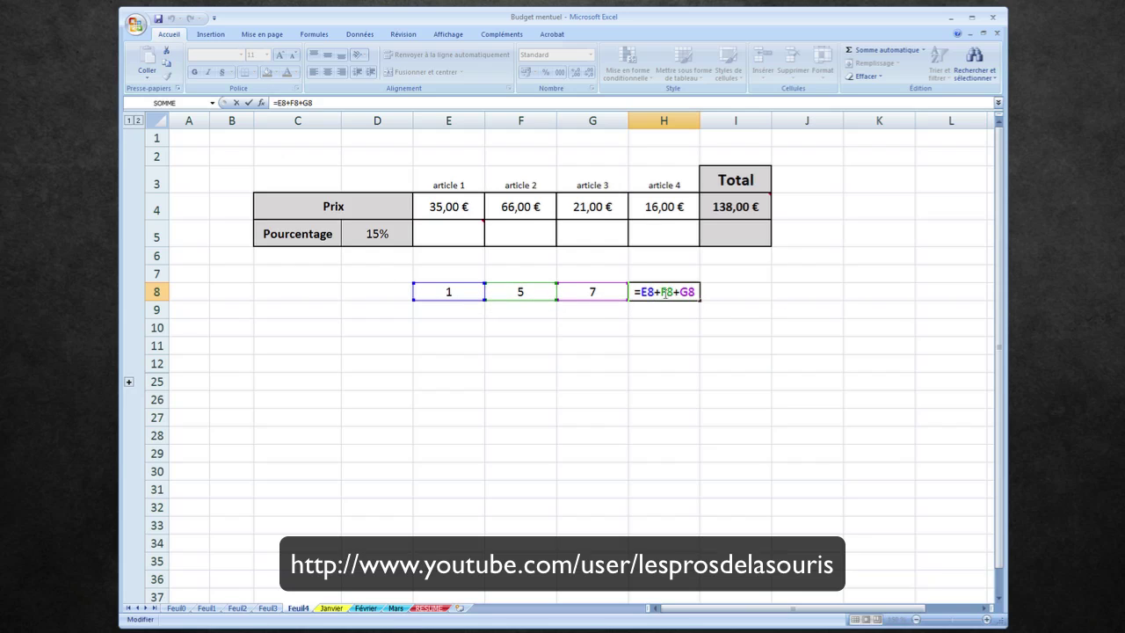
{"action": "left_click", "coordinate": [645, 293]}
{"action": "left_click_drag", "start_coordinate": [641, 292], "coordinate": [696, 292]}
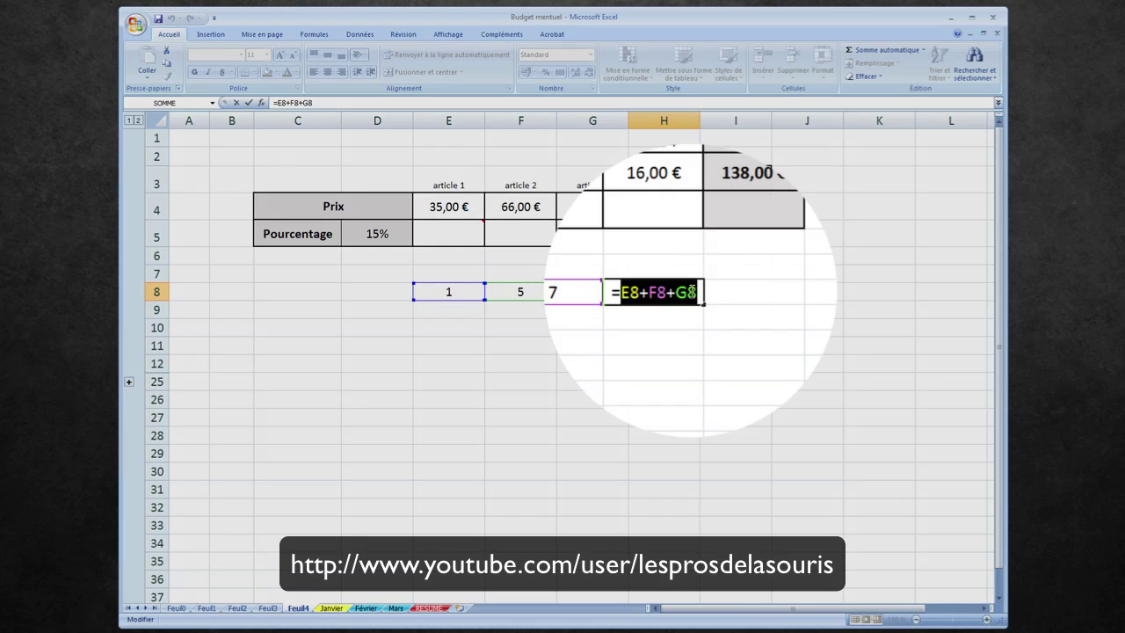
{"action": "key", "text": "BackSpace"}
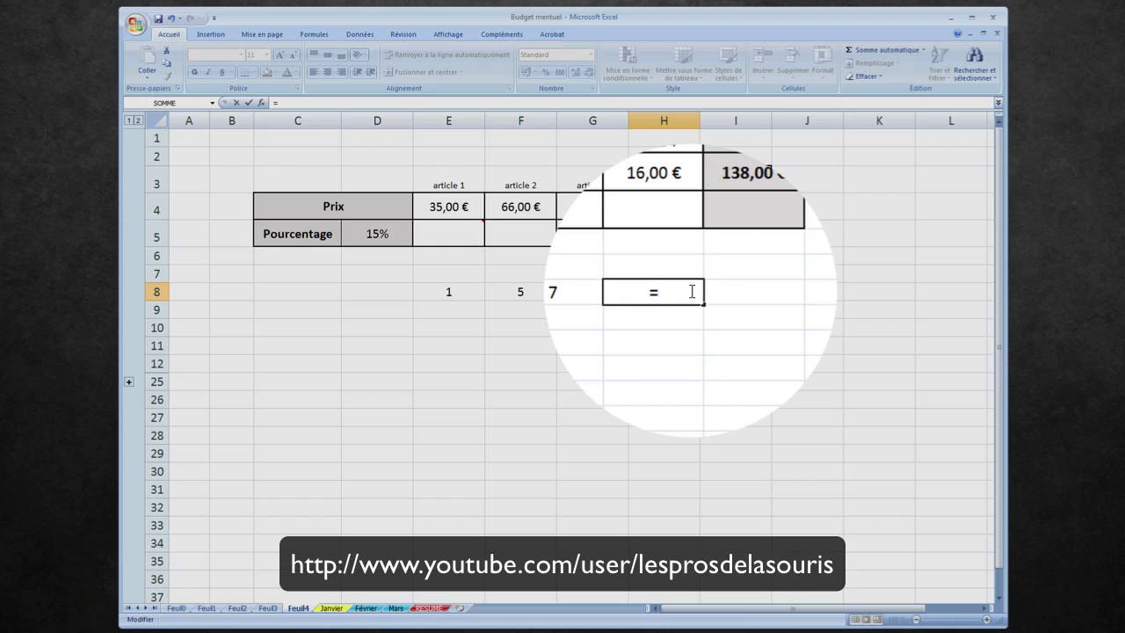
{"action": "type", "text": "so"}
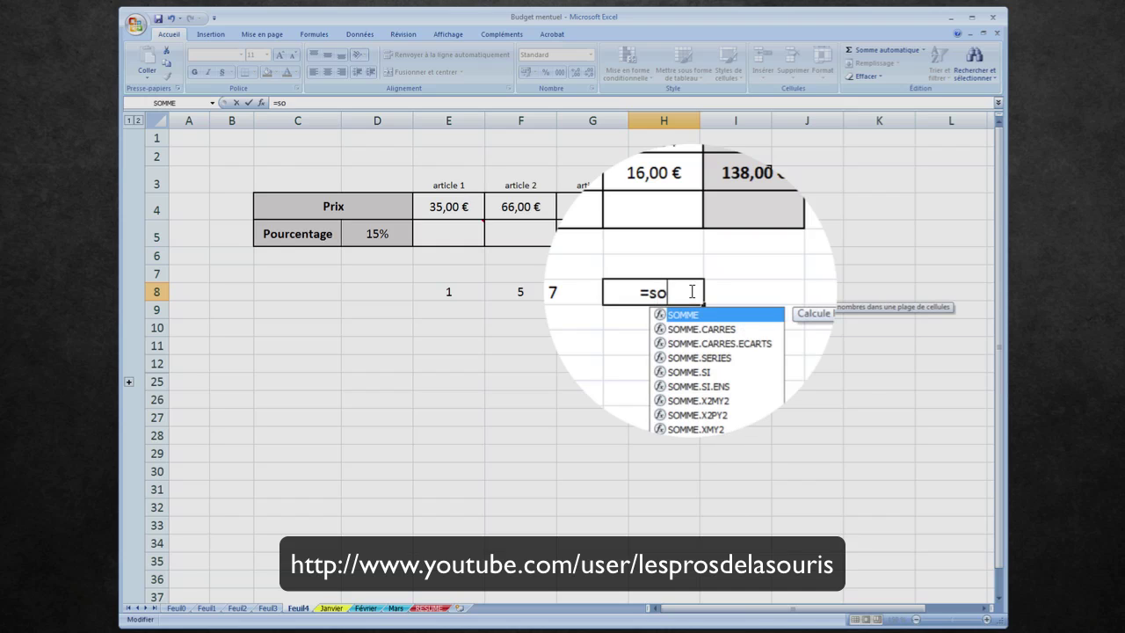
{"action": "type", "text": "mme"}
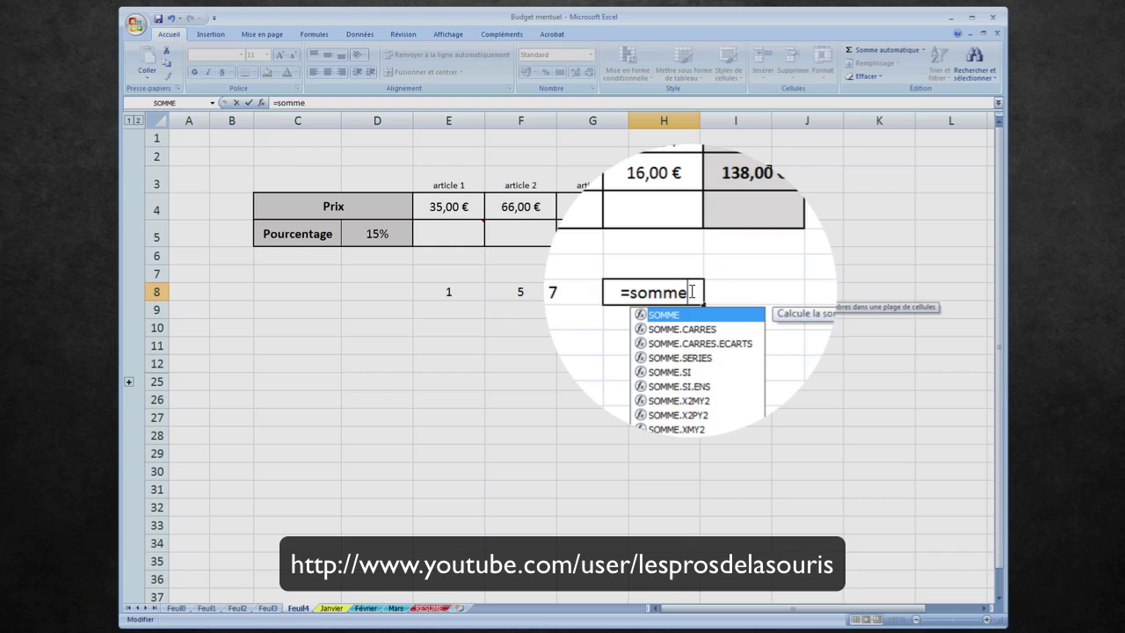
{"action": "type", "text": "()"}
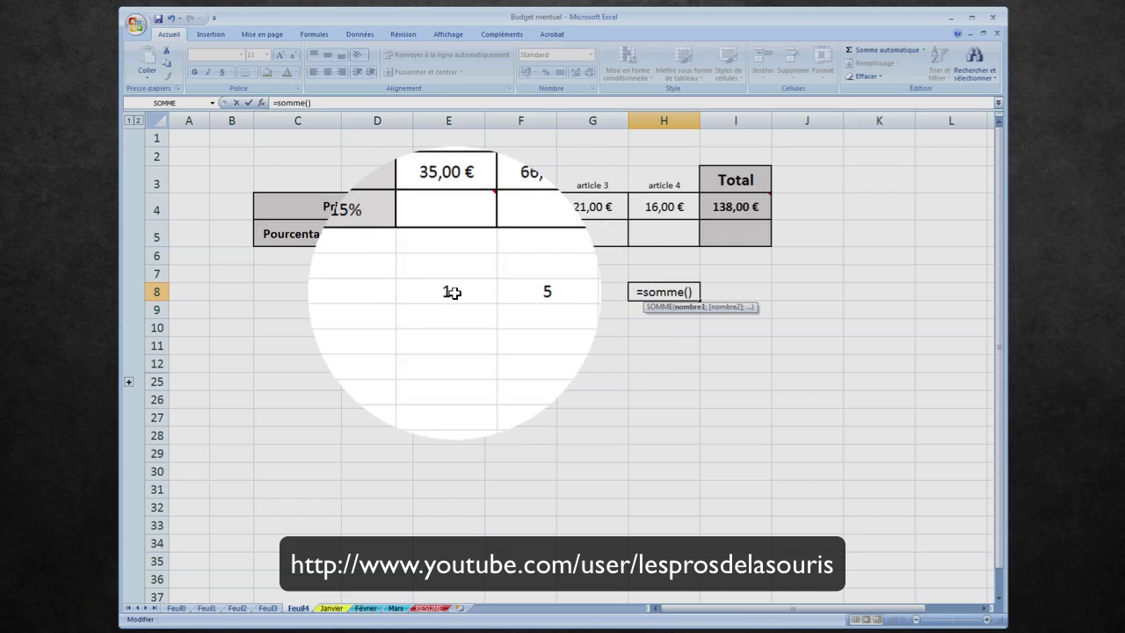
Step: Fill in the range E8:G8 as the SOMME argument in H8, validate the formula and reselect H8
{"action": "left_click", "coordinate": [452, 292]}
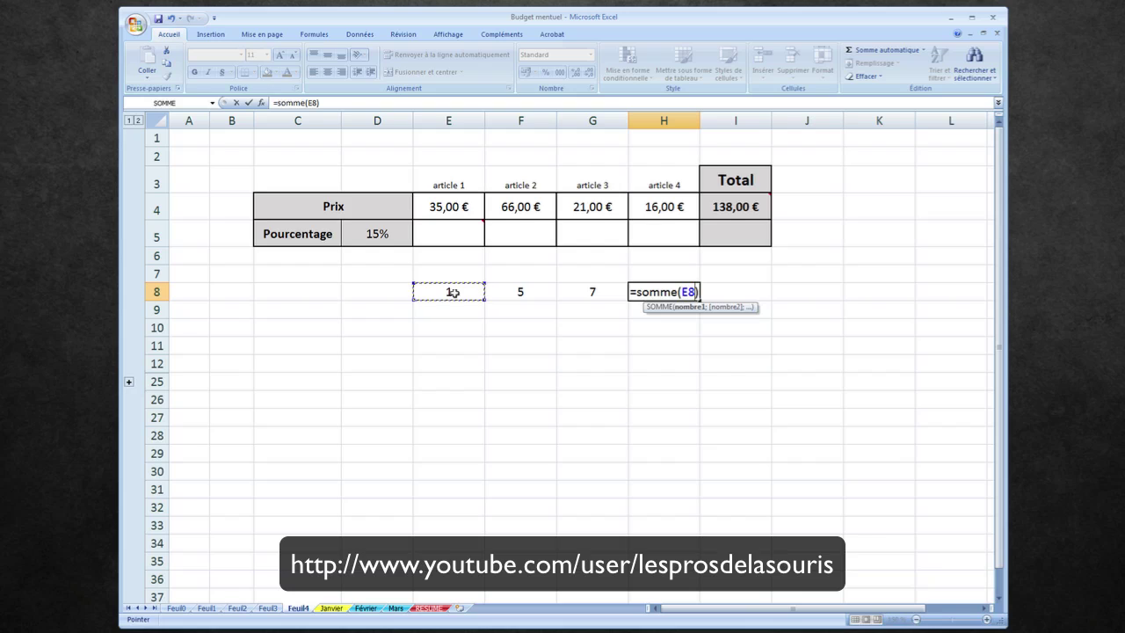
{"action": "key", "text": "F8"}
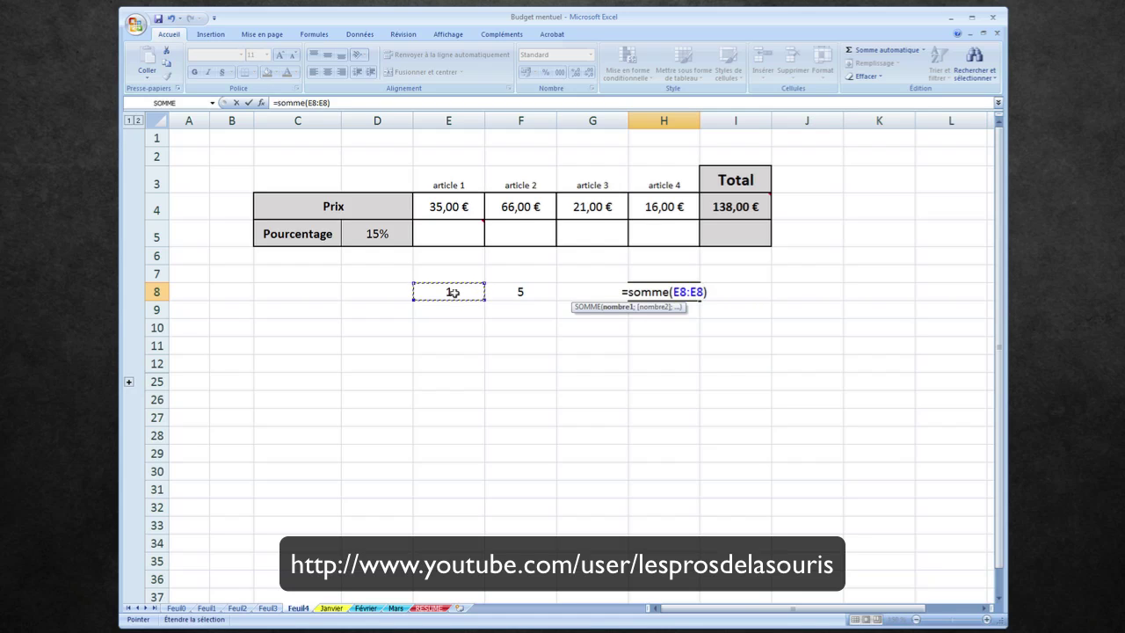
{"action": "key", "text": "BackSpace"}
{"action": "key", "text": "BackSpace"}
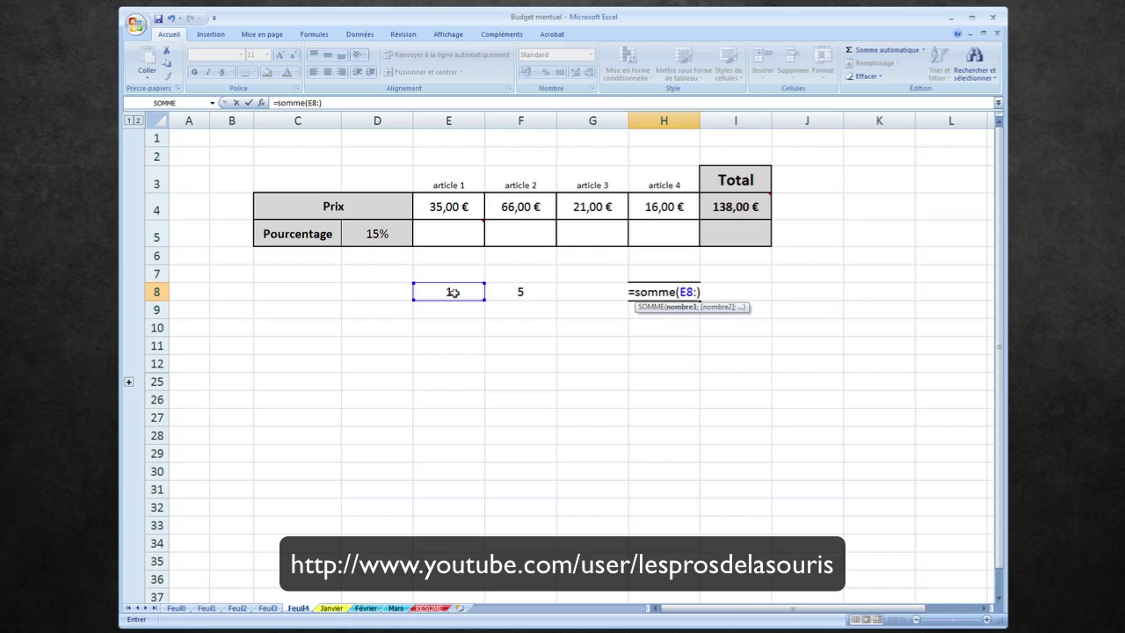
{"action": "type", "text": "g8"}
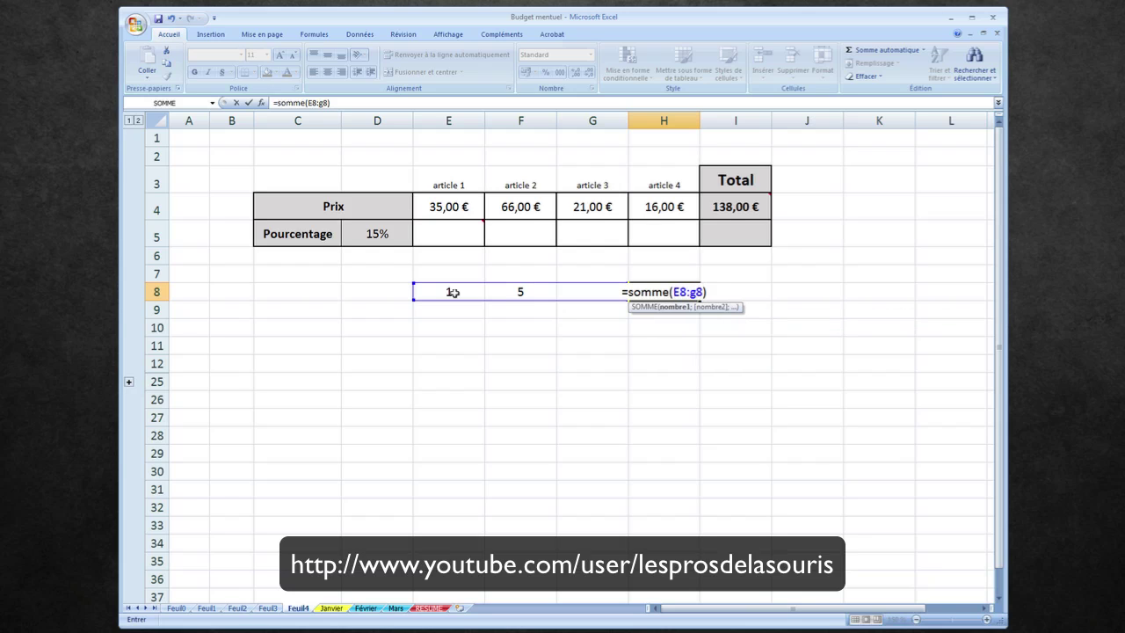
{"action": "key", "text": "Return"}
{"action": "key", "text": "Up"}
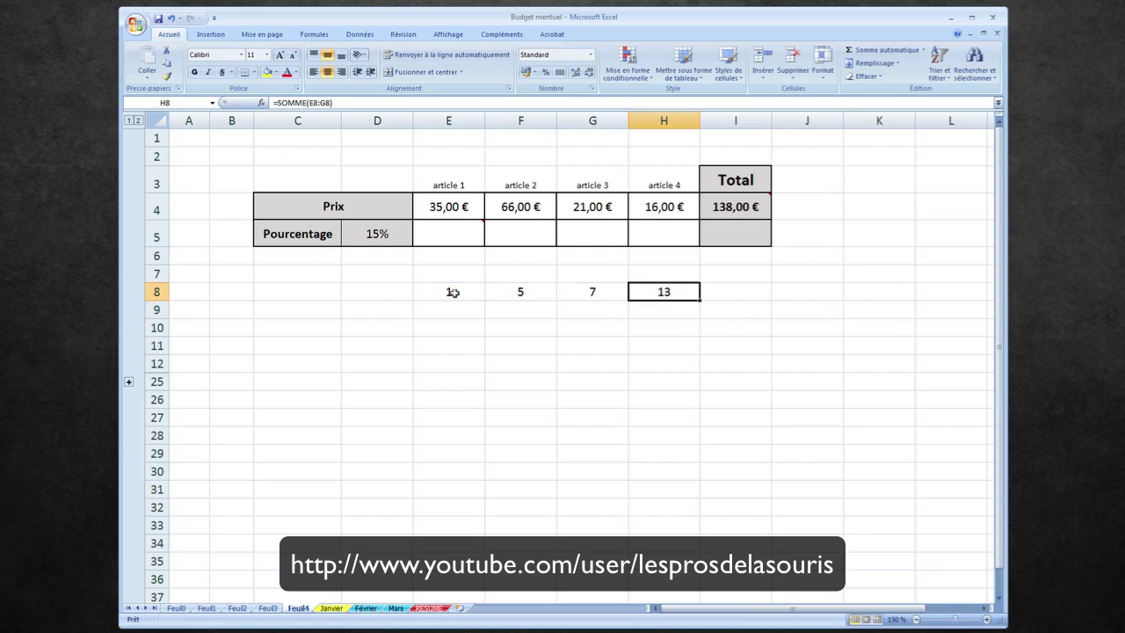
Step: Display the SOMME formula inside cell H8 with its referenced range, then return to H8
{"action": "double_click", "coordinate": [650, 290]}
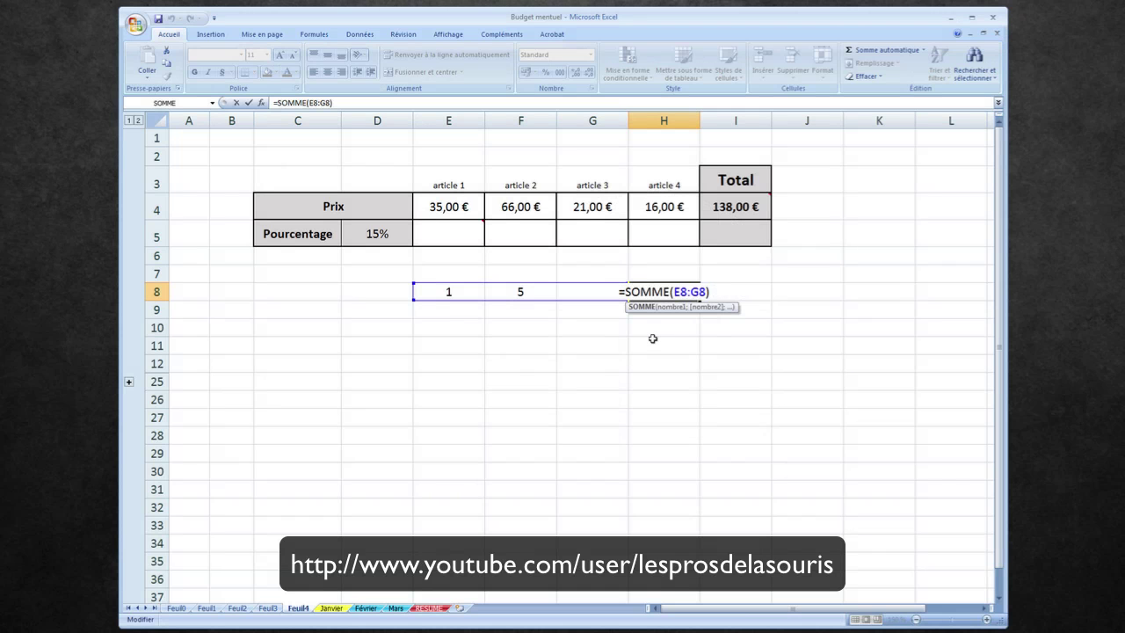
{"action": "key", "text": "Return"}
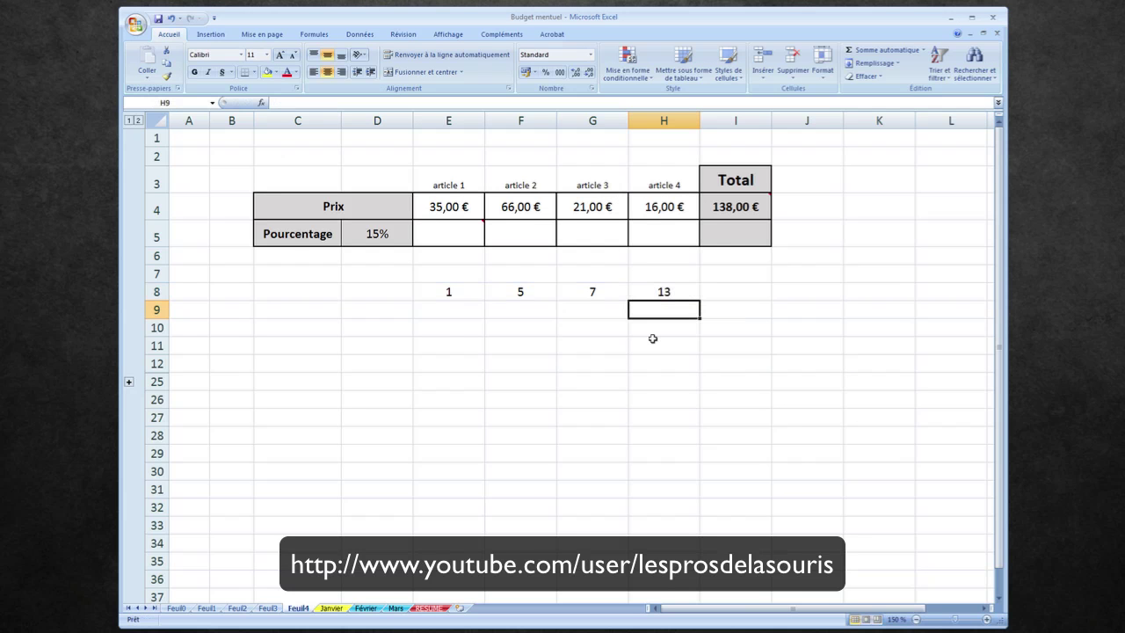
{"action": "key", "text": "Up"}
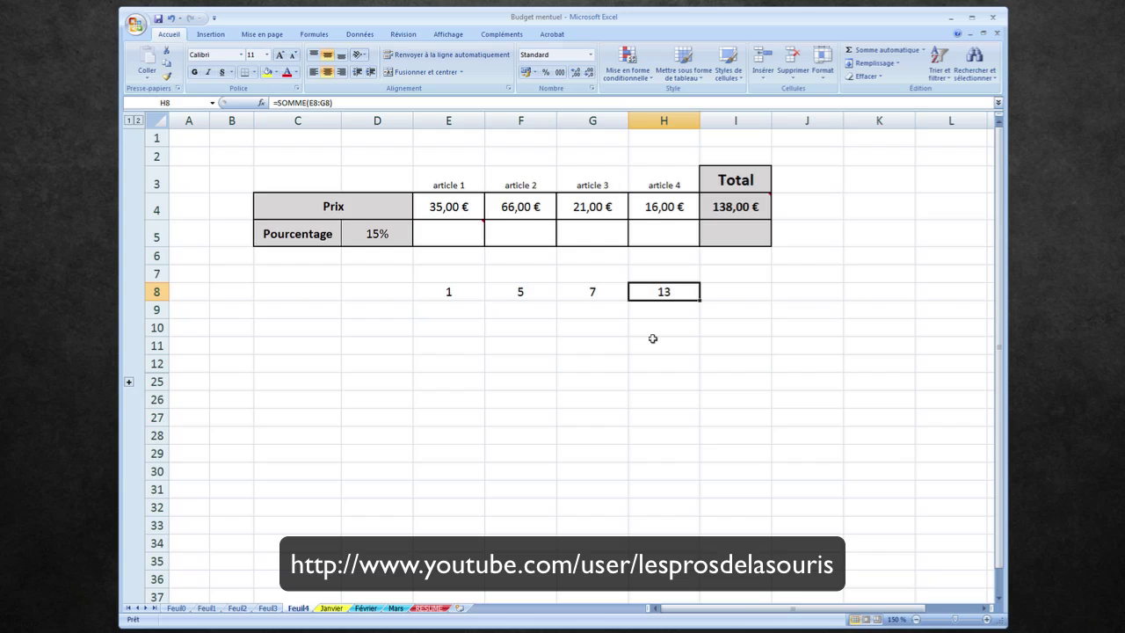
Step: Clear H8 and enter the sample numbers 8 in E9 and 9 in E10
{"action": "key", "text": "Delete"}
{"action": "left_click", "coordinate": [436, 312]}
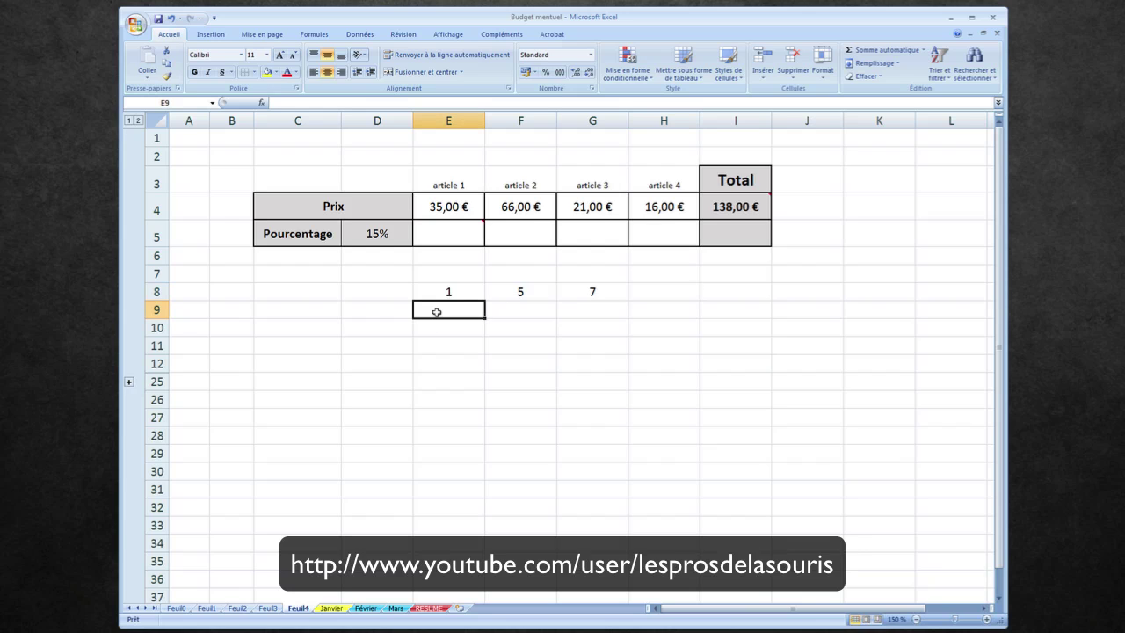
{"action": "type", "text": "8"}
{"action": "key", "text": "Return"}
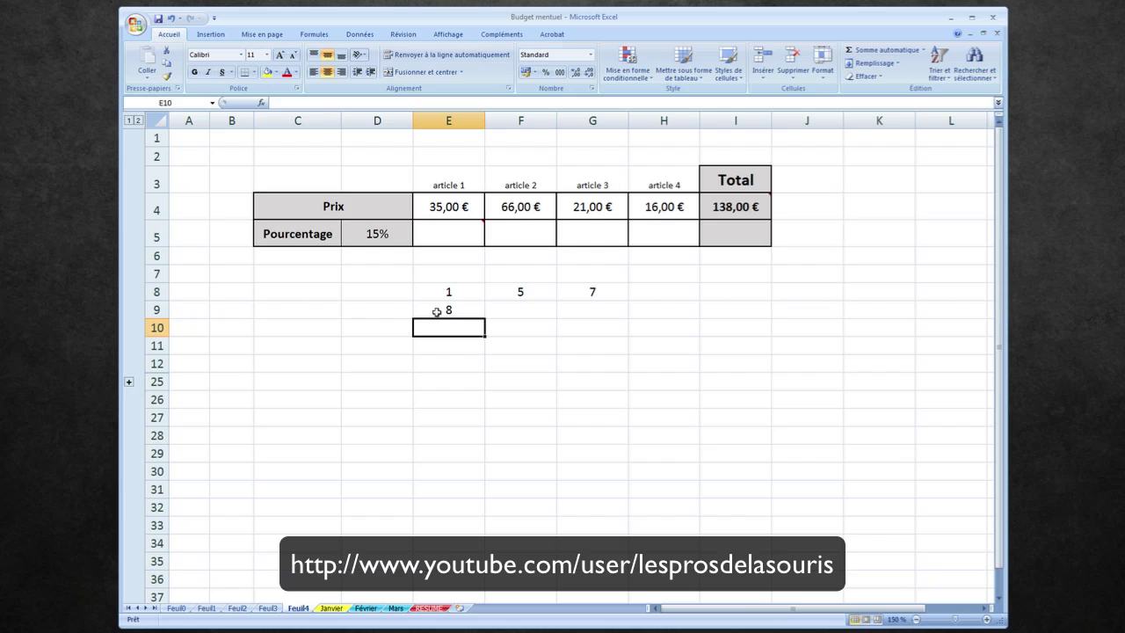
{"action": "type", "text": "9"}
{"action": "key", "text": "Return"}
Step: Sum the vertical range E8:E10 into E11 with AutoSum and show the resulting formula
{"action": "key", "text": "Up"}
{"action": "key", "text": "Up"}
{"action": "key", "text": "Up"}
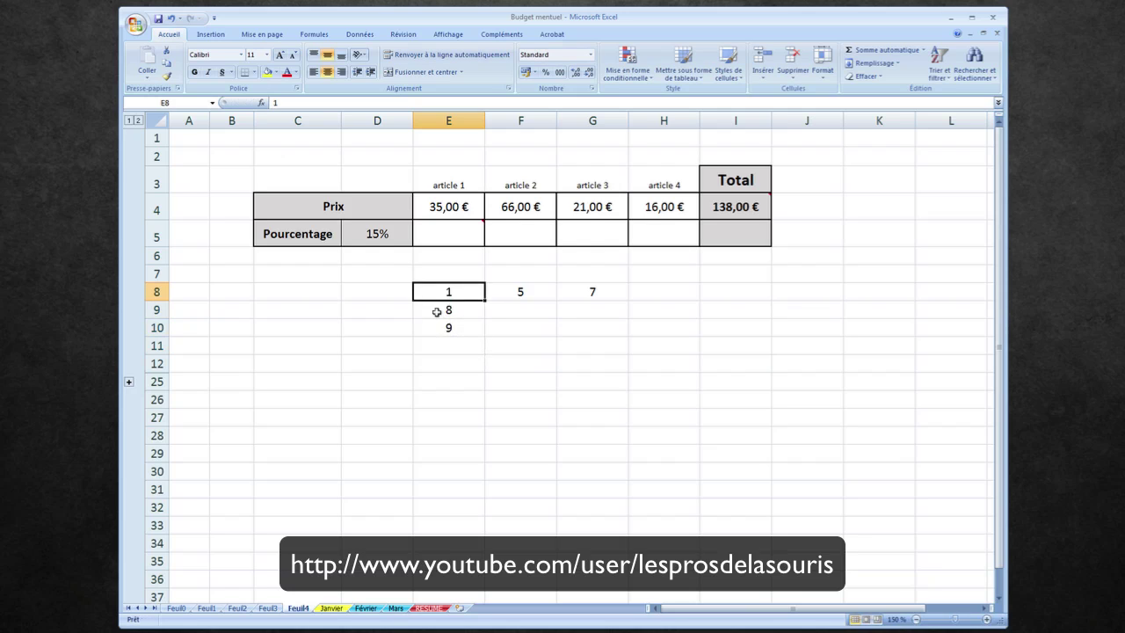
{"action": "key", "text": "Down"}
{"action": "key", "text": "Down"}
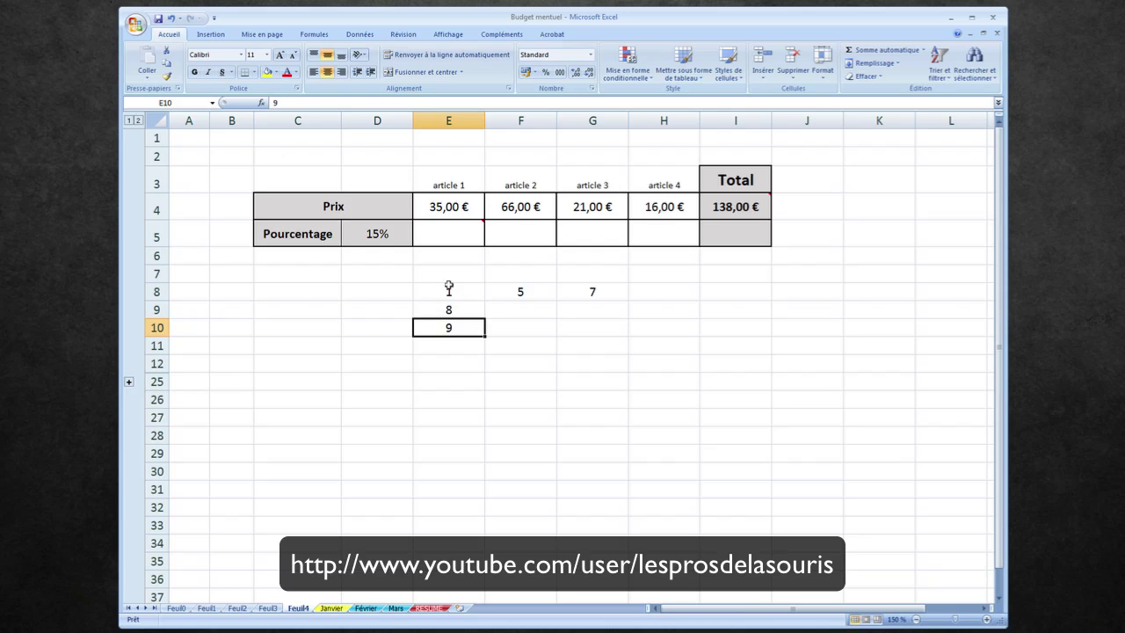
{"action": "left_click_drag", "start_coordinate": [448, 288], "coordinate": [446, 325]}
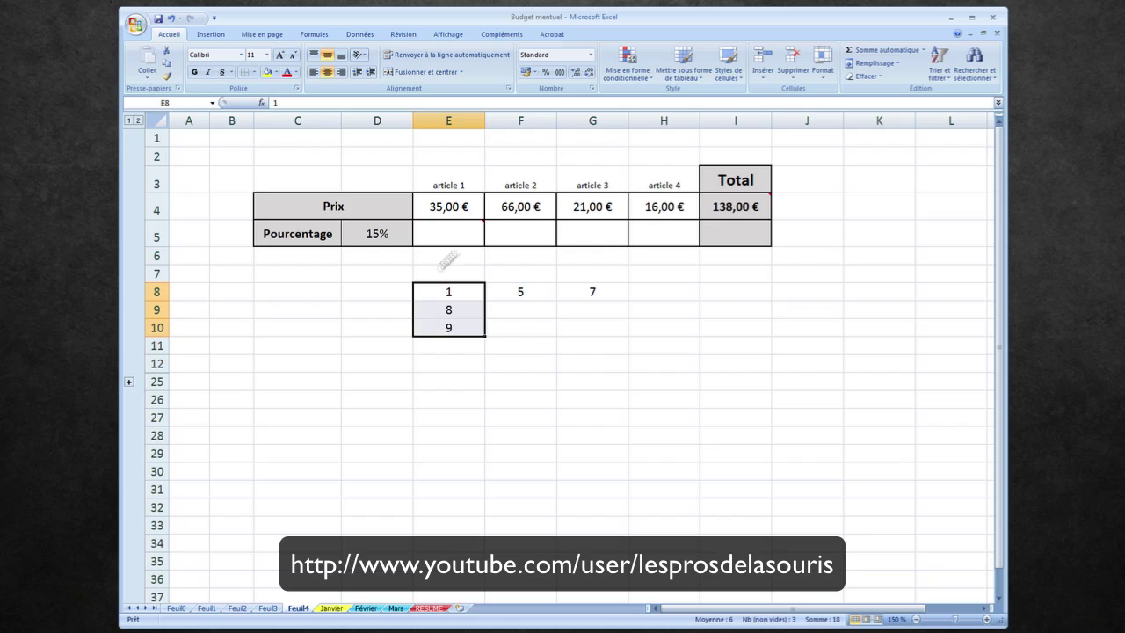
{"action": "left_click", "coordinate": [882, 55]}
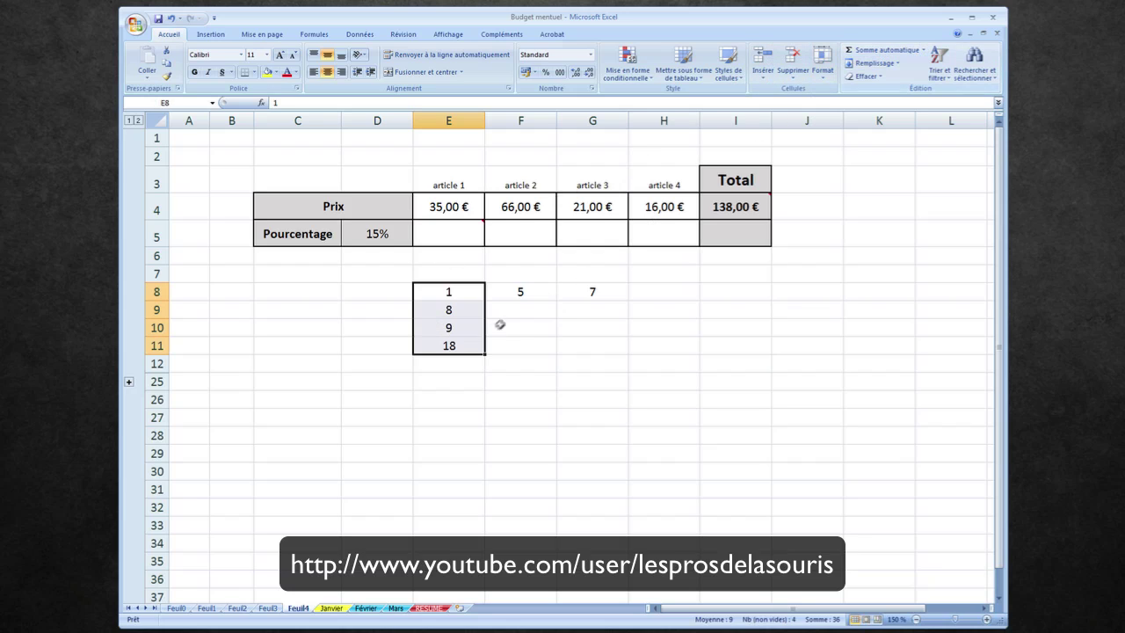
{"action": "key", "text": "Return"}
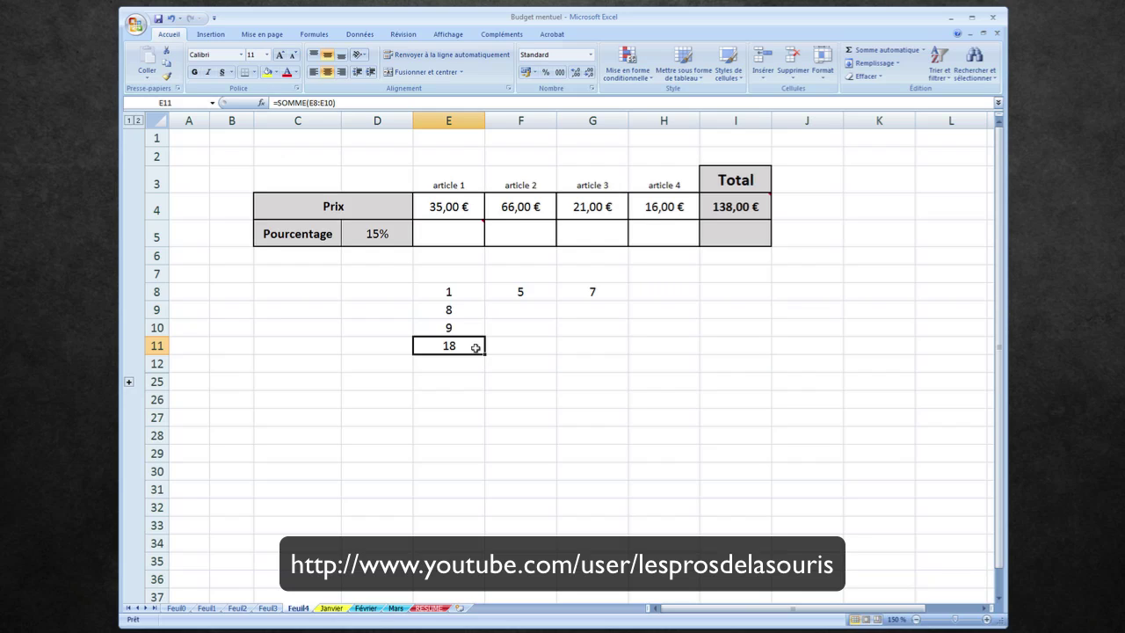
Step: Clear all the sample numbers and the sum in E8:G11
{"action": "left_click_drag", "start_coordinate": [429, 292], "coordinate": [608, 340]}
{"action": "key", "text": "Delete"}
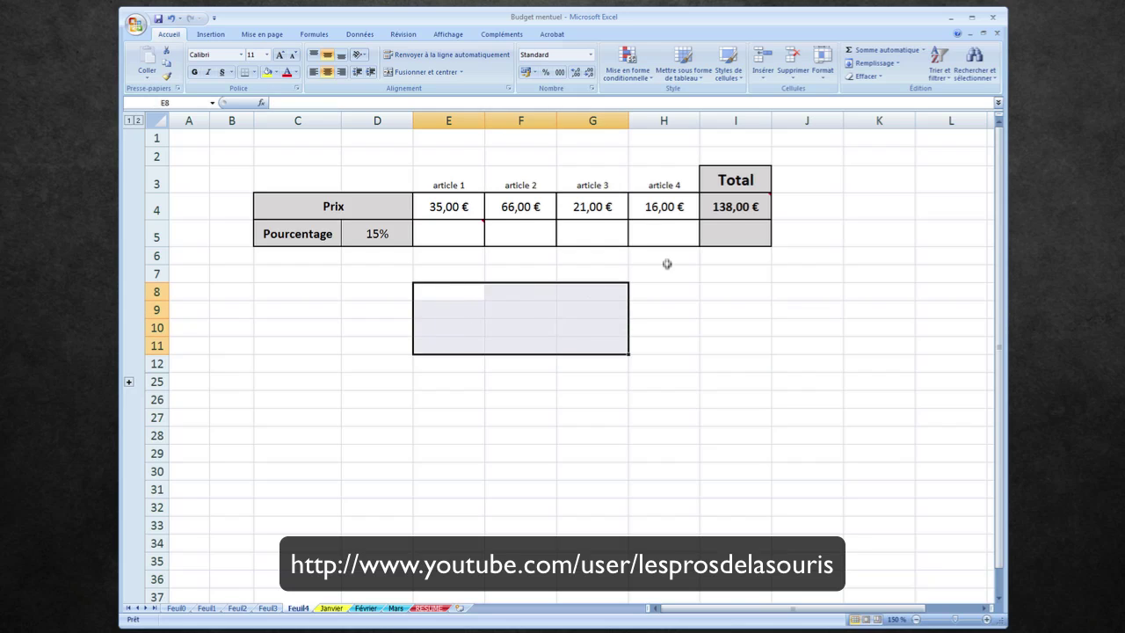
Step: Keep the comments permanently displayed on the price Total cell I4 and on the first percentage cell E5
{"action": "mouse_move", "coordinate": [729, 207]}
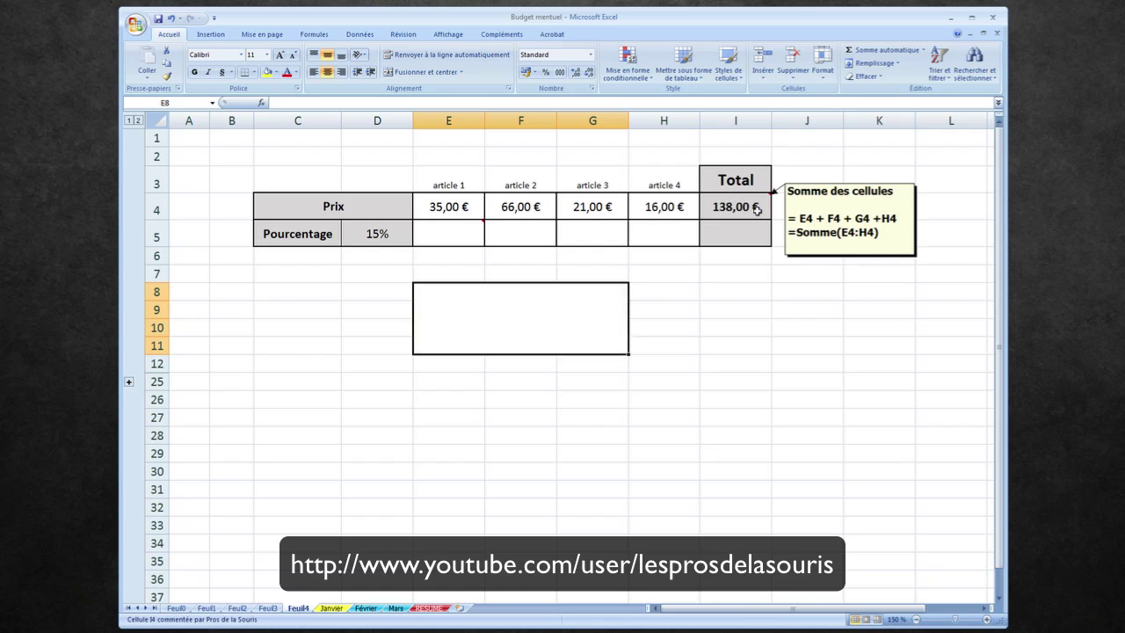
{"action": "right_click", "coordinate": [756, 209]}
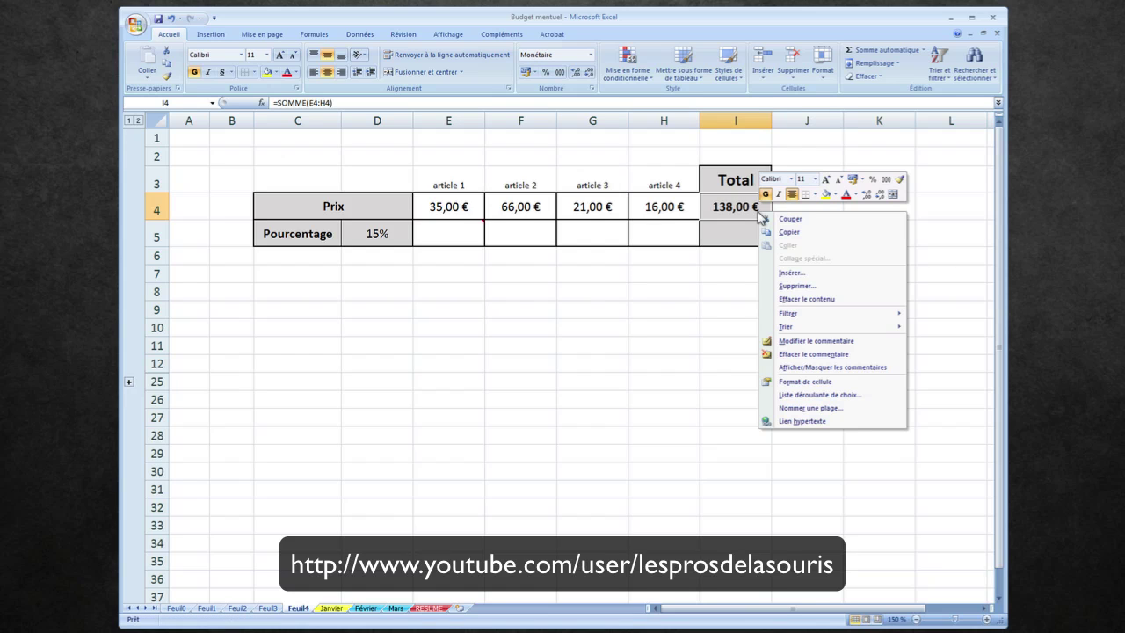
{"action": "left_click", "coordinate": [788, 370]}
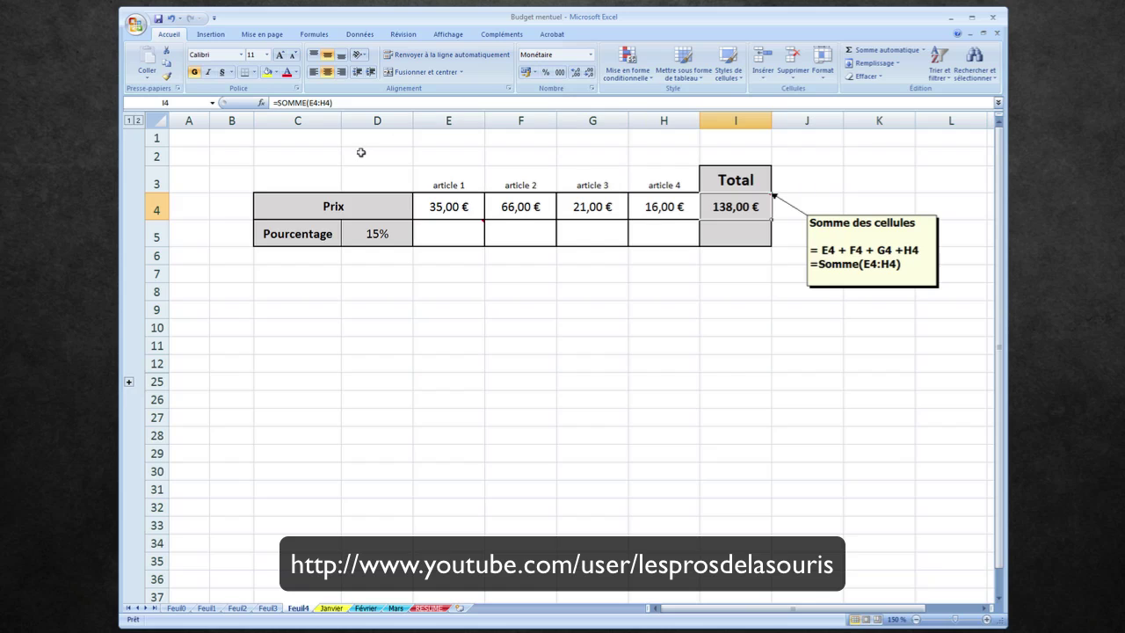
{"action": "left_click", "coordinate": [462, 234]}
{"action": "right_click", "coordinate": [466, 241]}
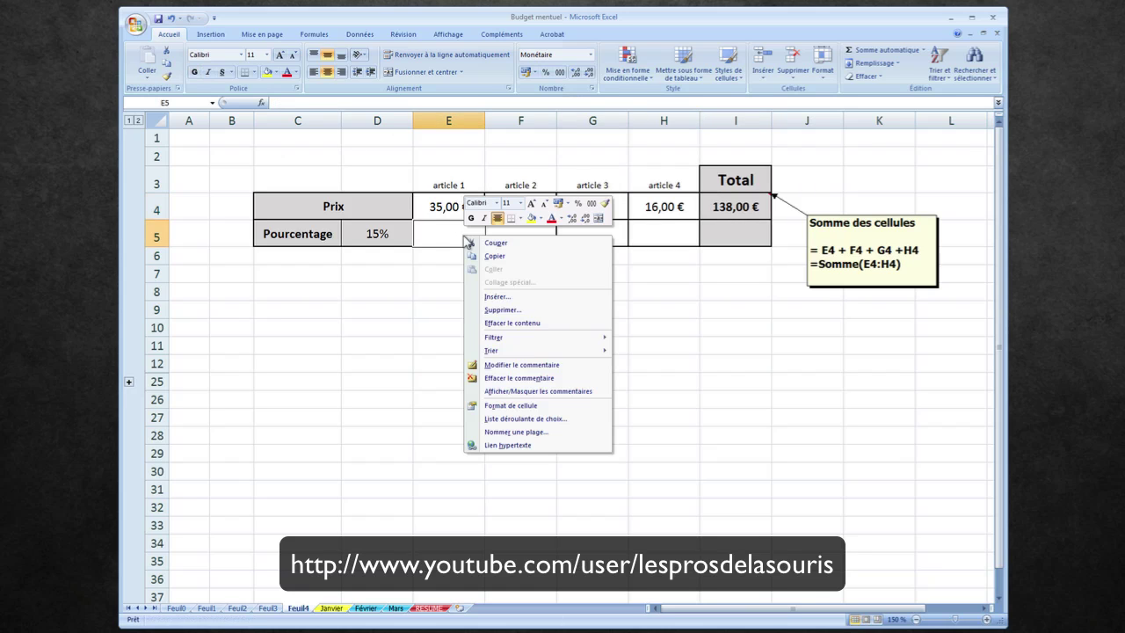
{"action": "left_click", "coordinate": [494, 390]}
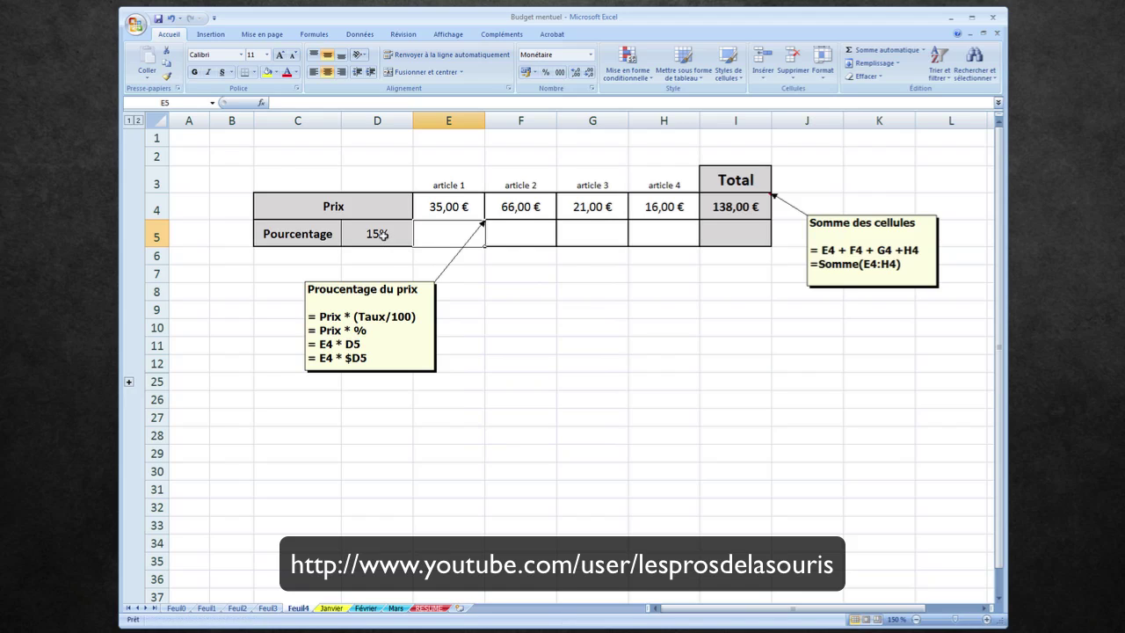
Step: Review the number formats available for the percentage rate in D5 and switch the cell to Nombre
{"action": "left_click", "coordinate": [381, 235]}
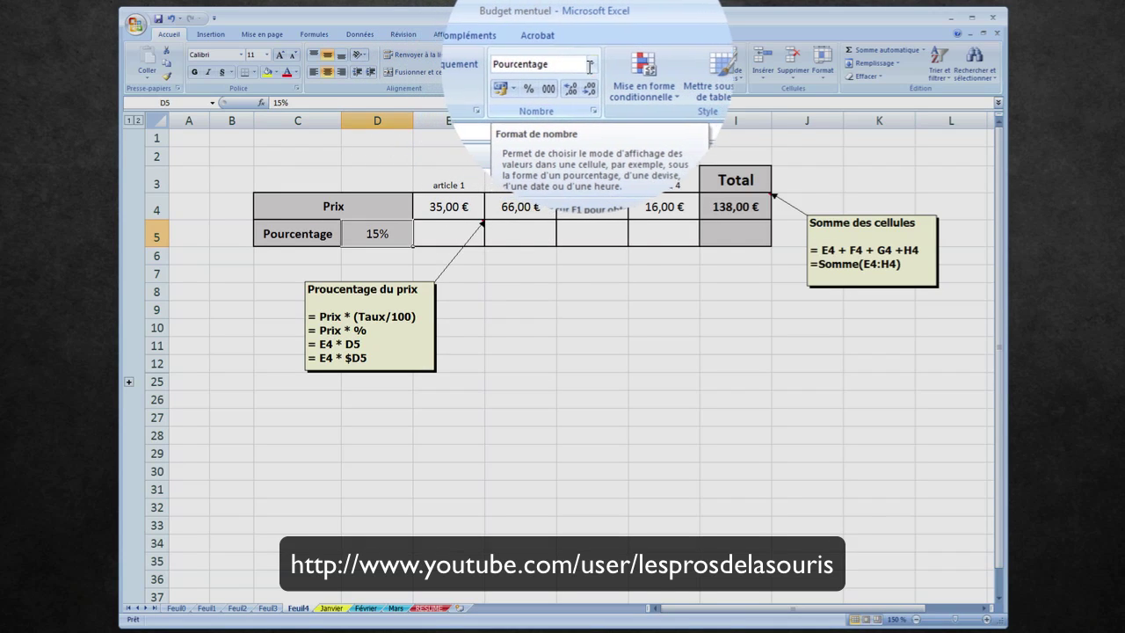
{"action": "left_click", "coordinate": [591, 67]}
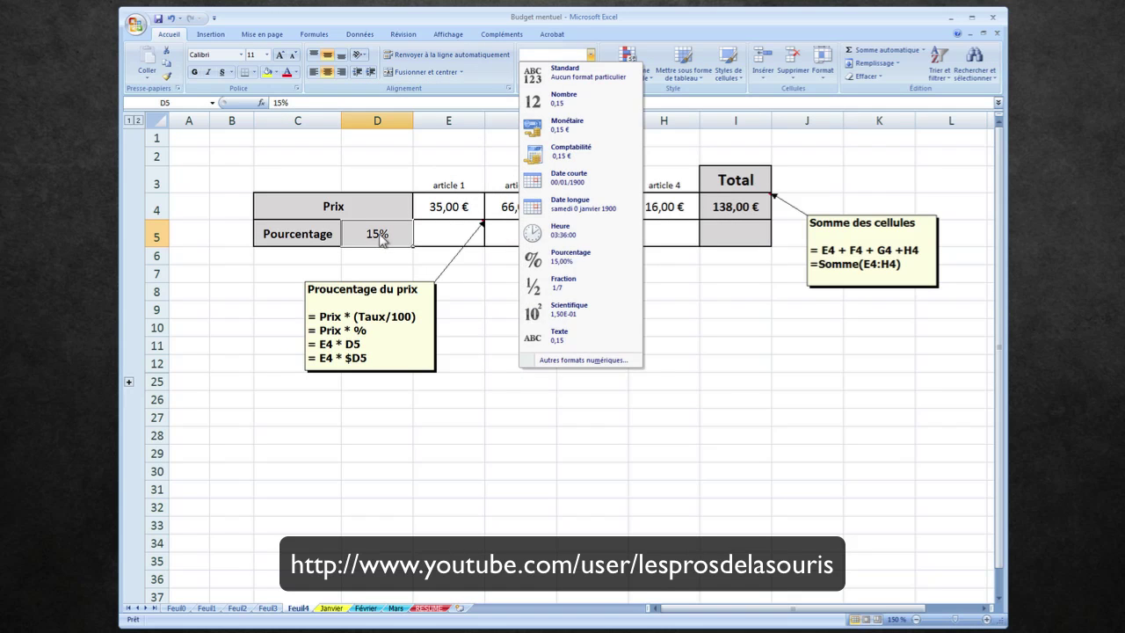
{"action": "left_click", "coordinate": [380, 240]}
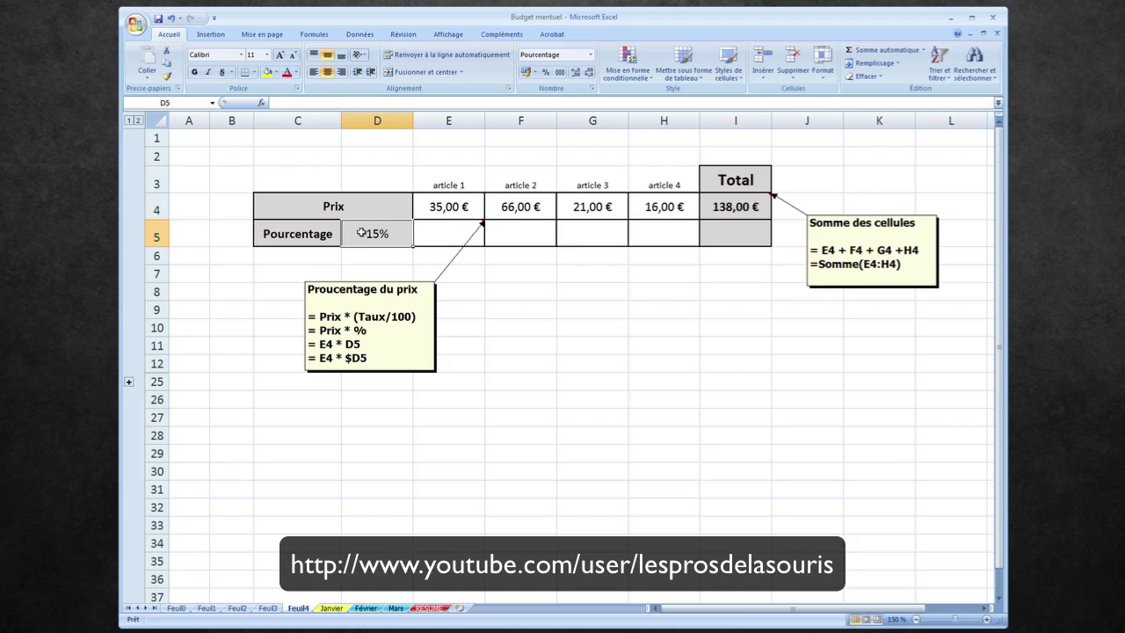
{"action": "left_click", "coordinate": [590, 54]}
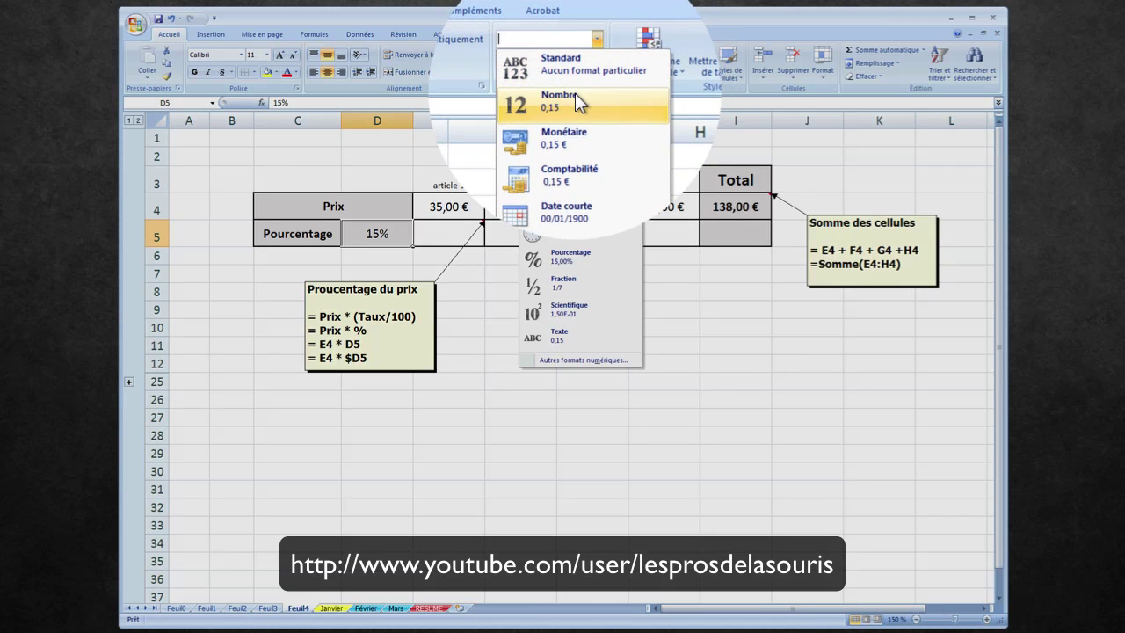
{"action": "left_click", "coordinate": [575, 93]}
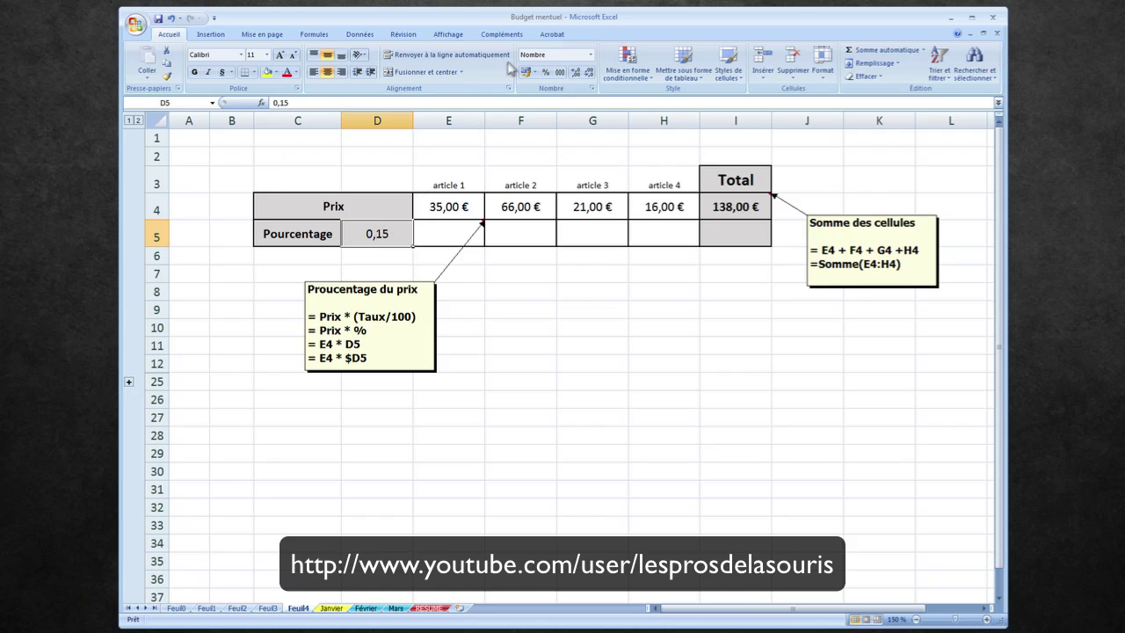
Step: Format the rate cell D5 as Pourcentage and set its value to 12%
{"action": "left_click", "coordinate": [590, 55]}
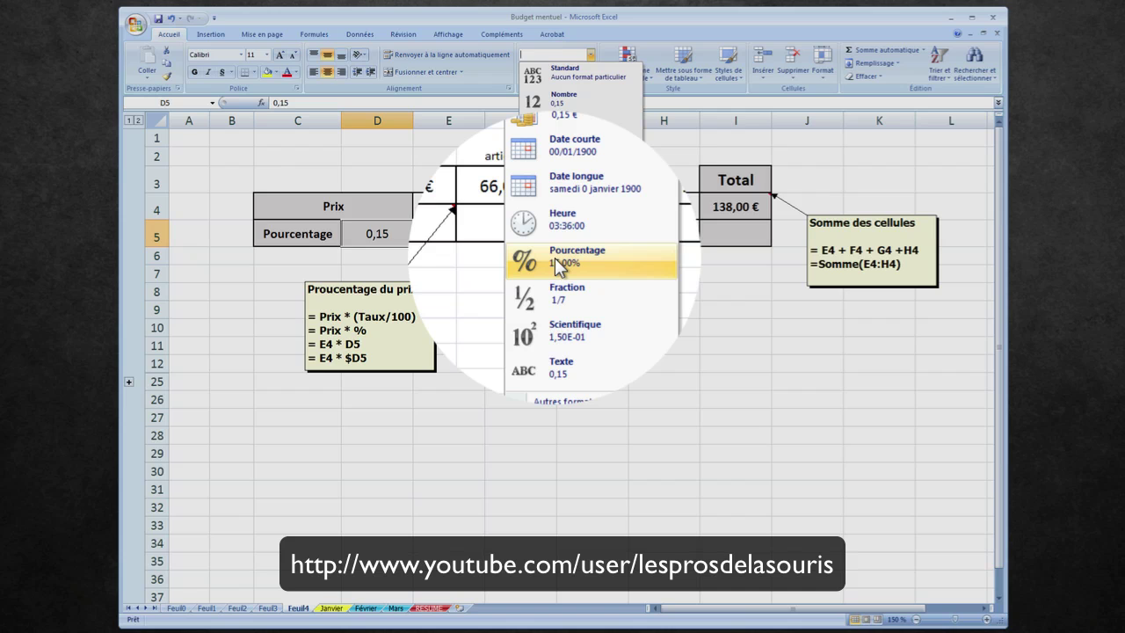
{"action": "left_click", "coordinate": [554, 258]}
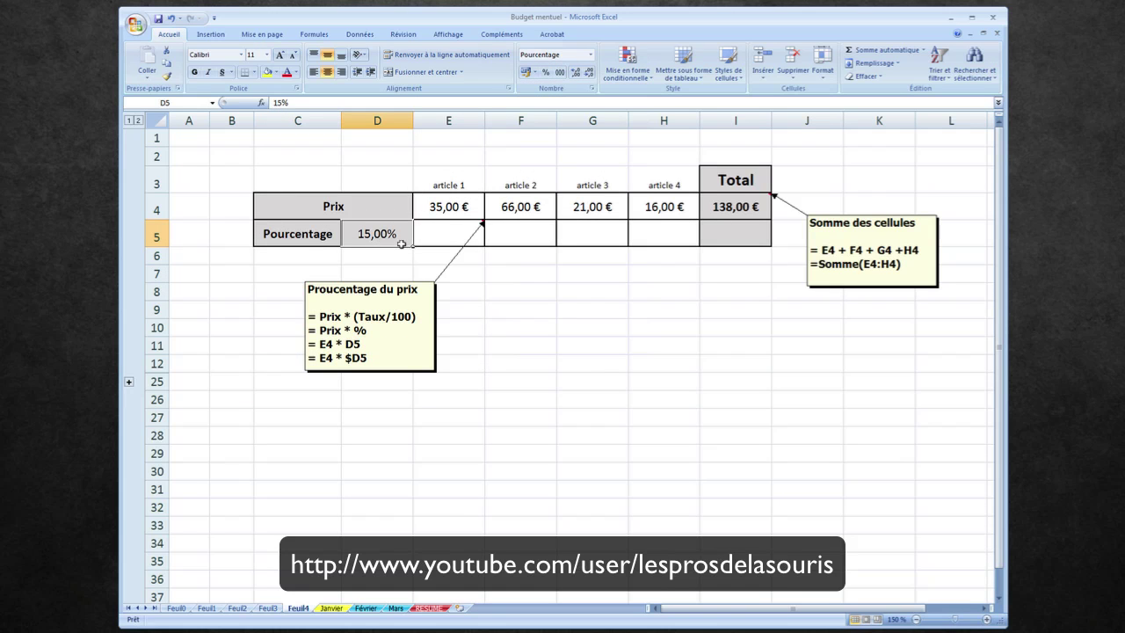
{"action": "type", "text": "12"}
{"action": "key", "text": "Return"}
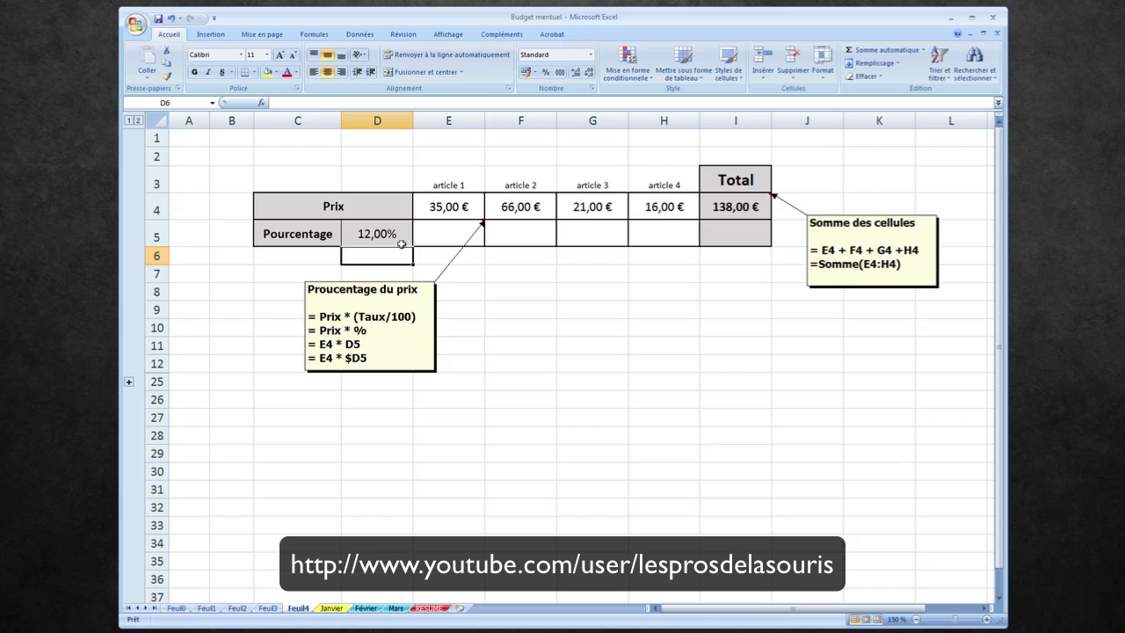
Step: Set the percentage rate in cell D5 to 20%
{"action": "left_click", "coordinate": [401, 244]}
{"action": "type", "text": "20"}
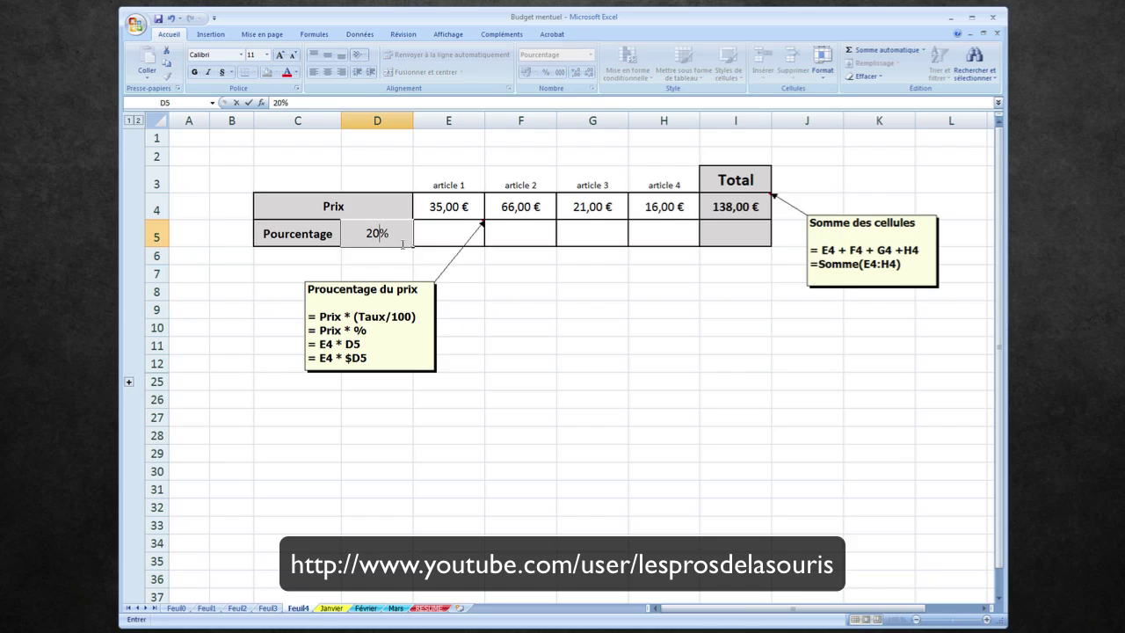
{"action": "key", "text": "Return"}
Step: Switch the rate cell D5 to the Nombre format and set its value to 20
{"action": "left_click", "coordinate": [401, 244]}
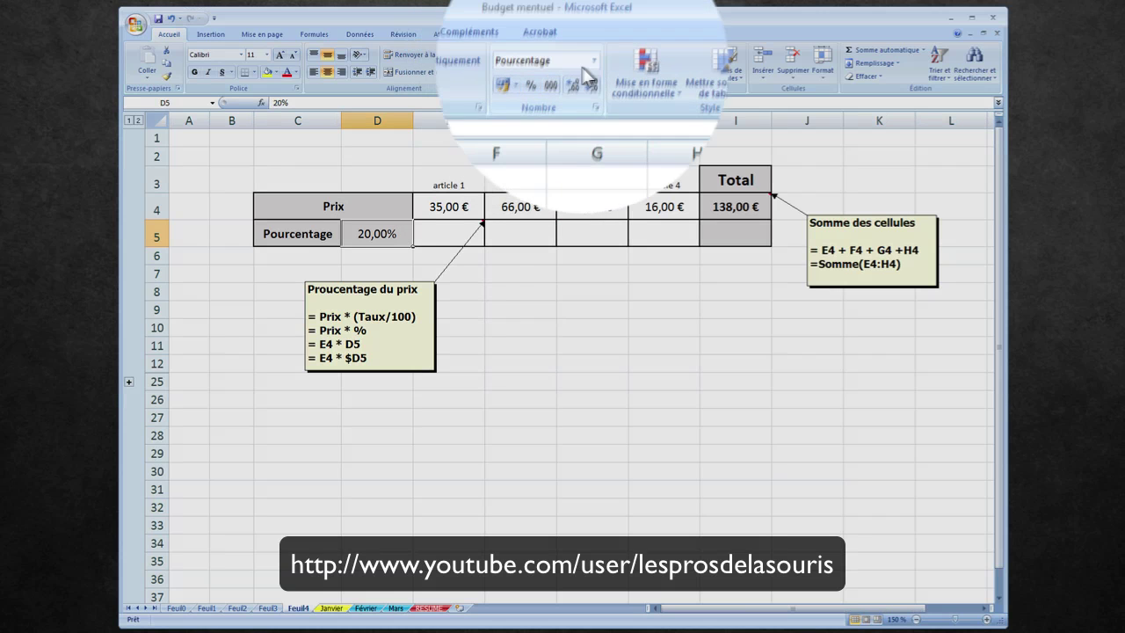
{"action": "left_click", "coordinate": [588, 63]}
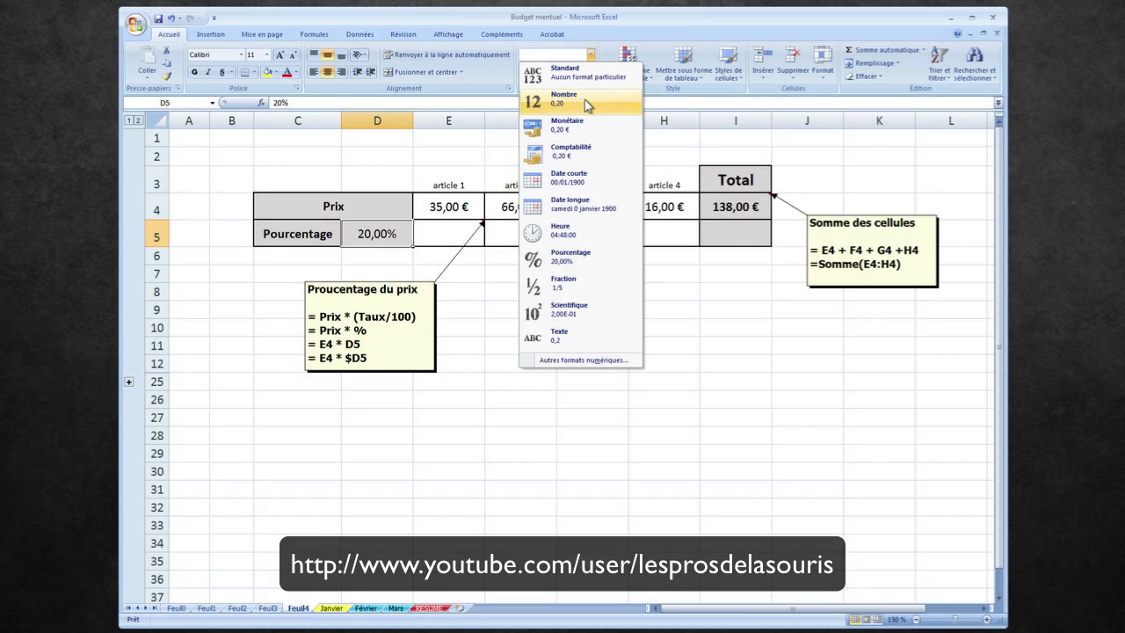
{"action": "left_click", "coordinate": [584, 99]}
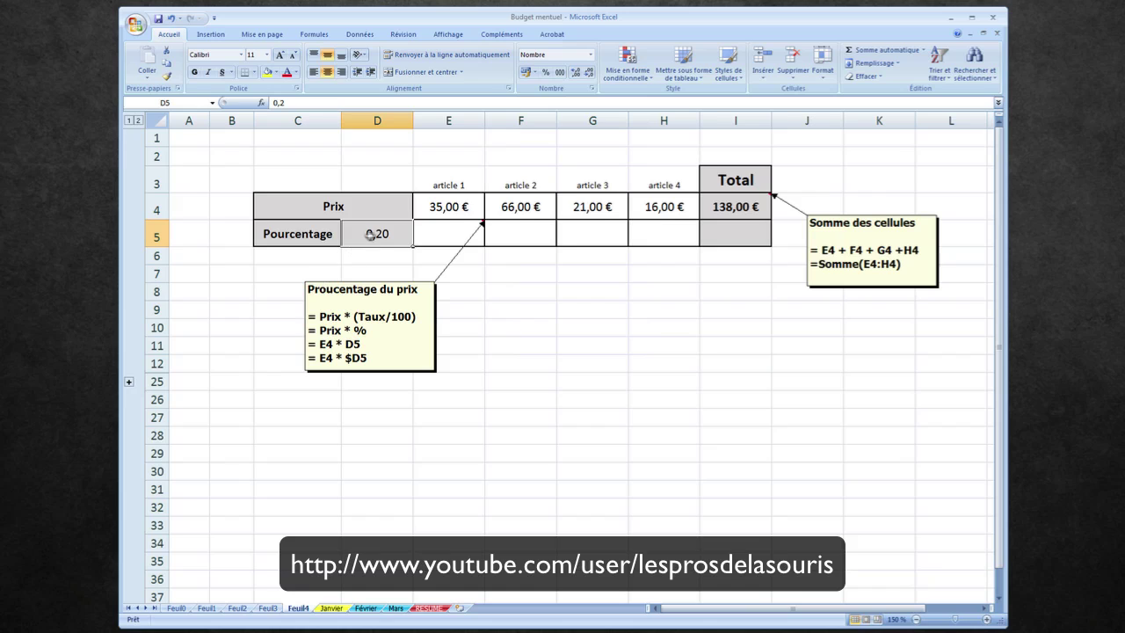
{"action": "type", "text": "20"}
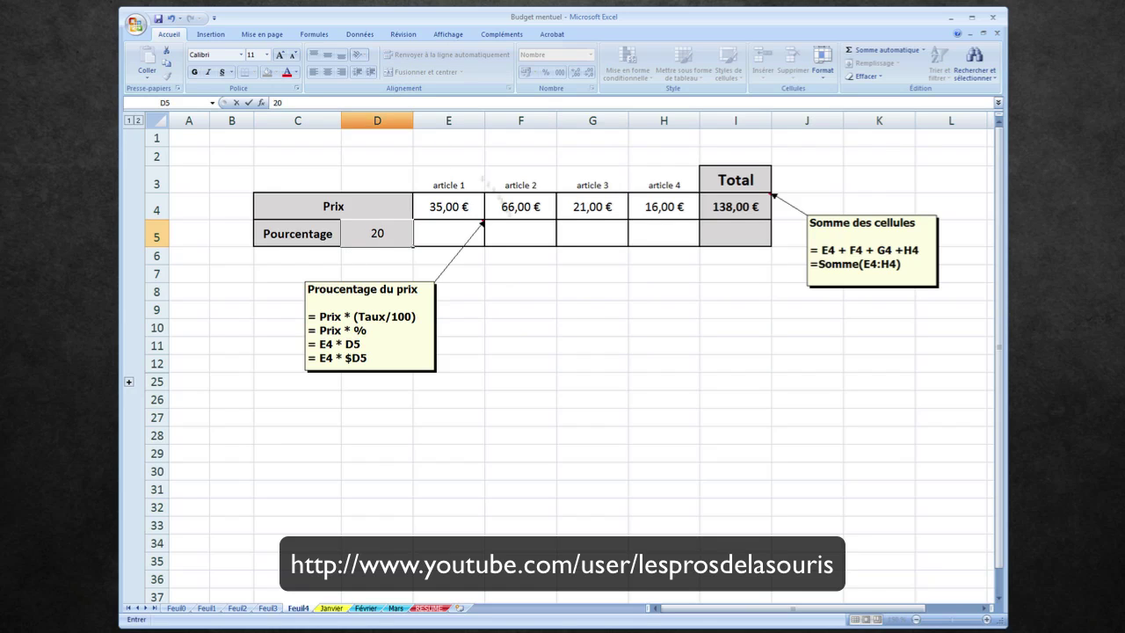
{"action": "left_click", "coordinate": [533, 296]}
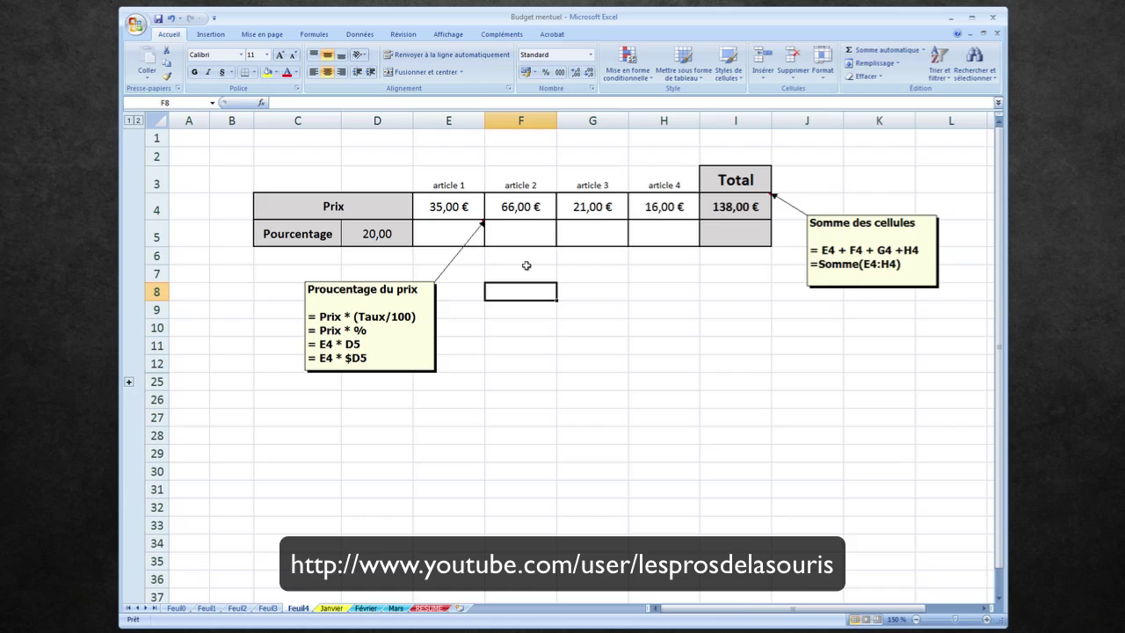
Step: Calculate the percentage of the article 1 price in F8 with the formula =E4*(D5/100)
{"action": "type", "text": "="}
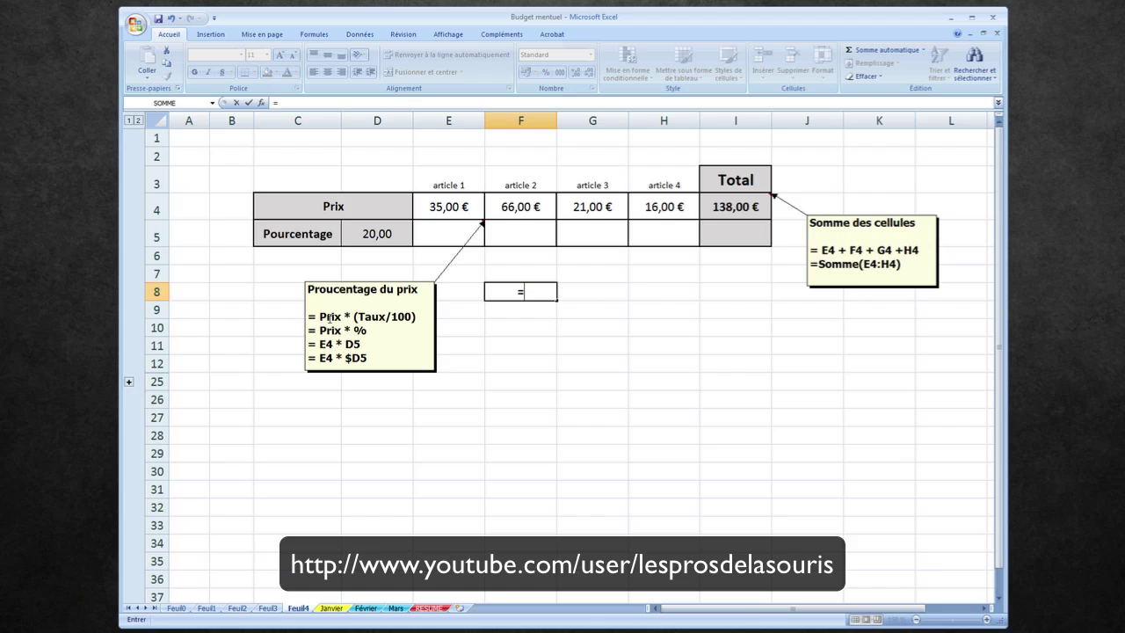
{"action": "left_click", "coordinate": [433, 203]}
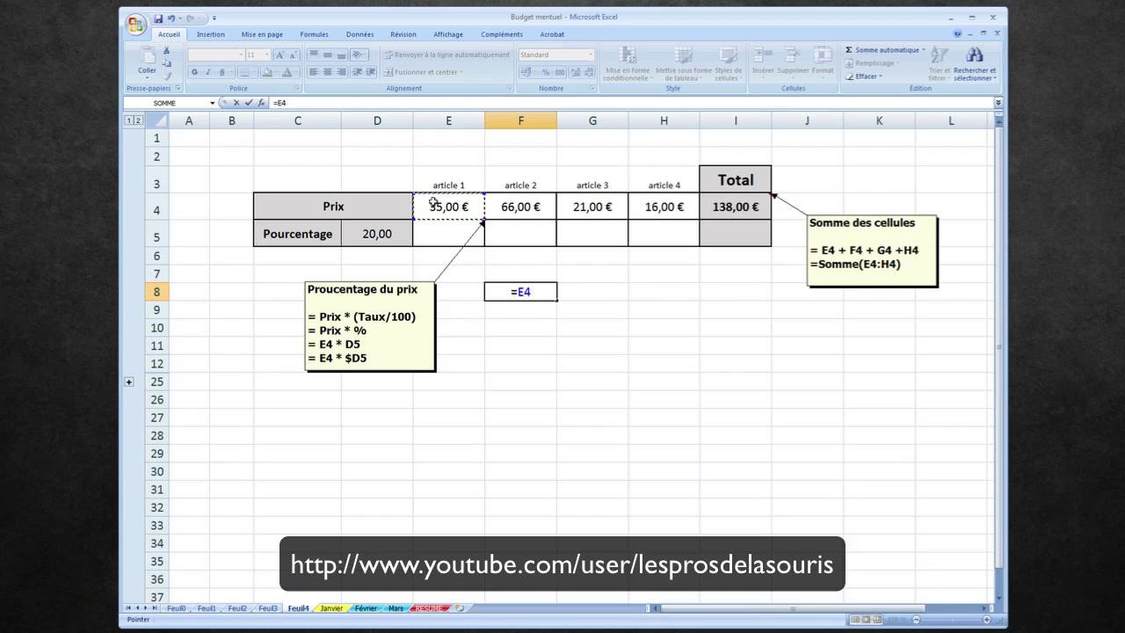
{"action": "type", "text": "*()"}
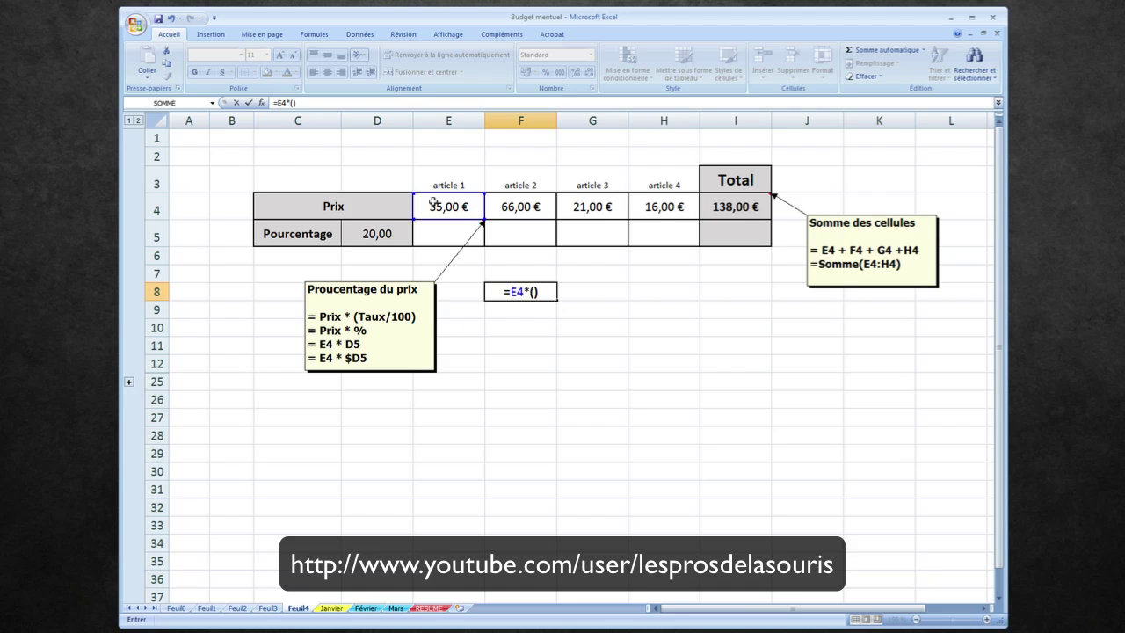
{"action": "key", "text": "Return"}
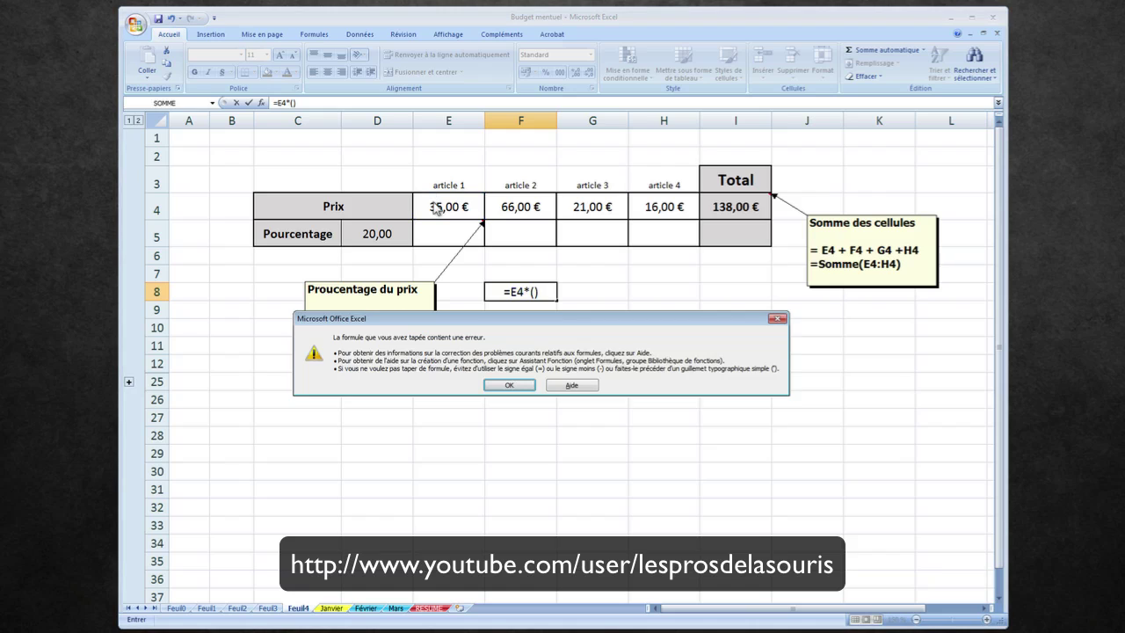
{"action": "key", "text": "Return"}
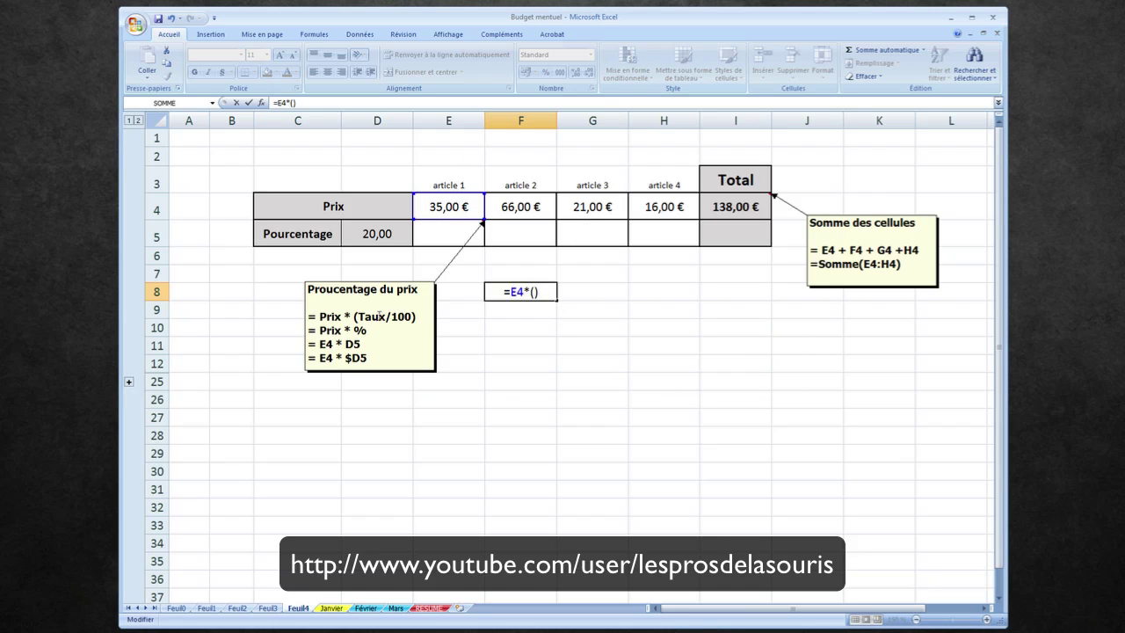
{"action": "left_click", "coordinate": [374, 234]}
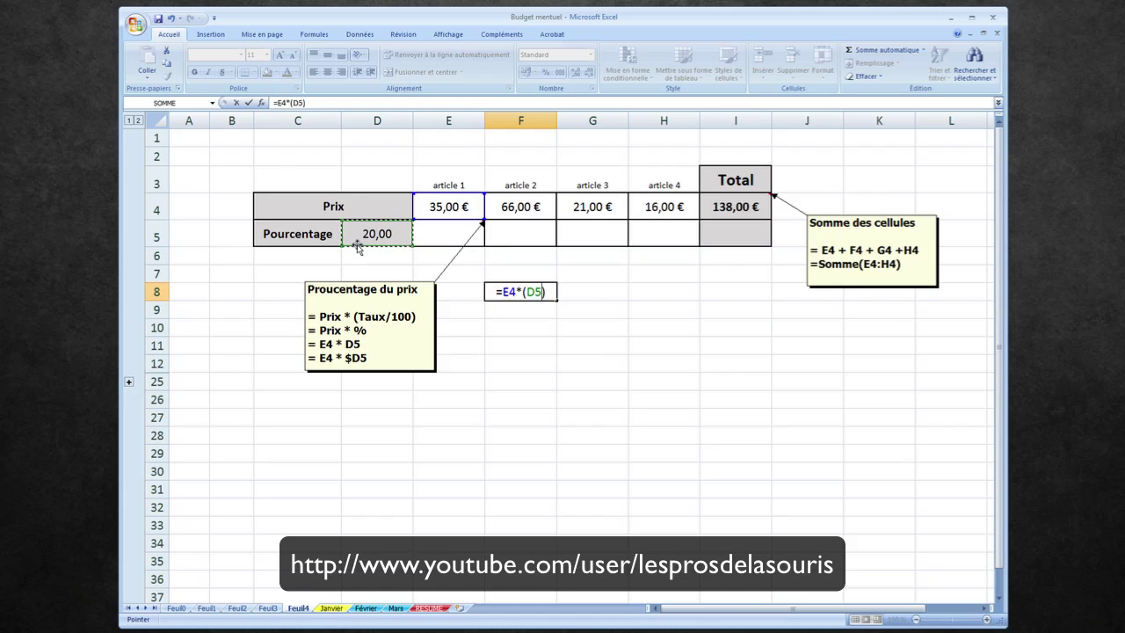
{"action": "type", "text": "/"}
{"action": "type", "text": "100"}
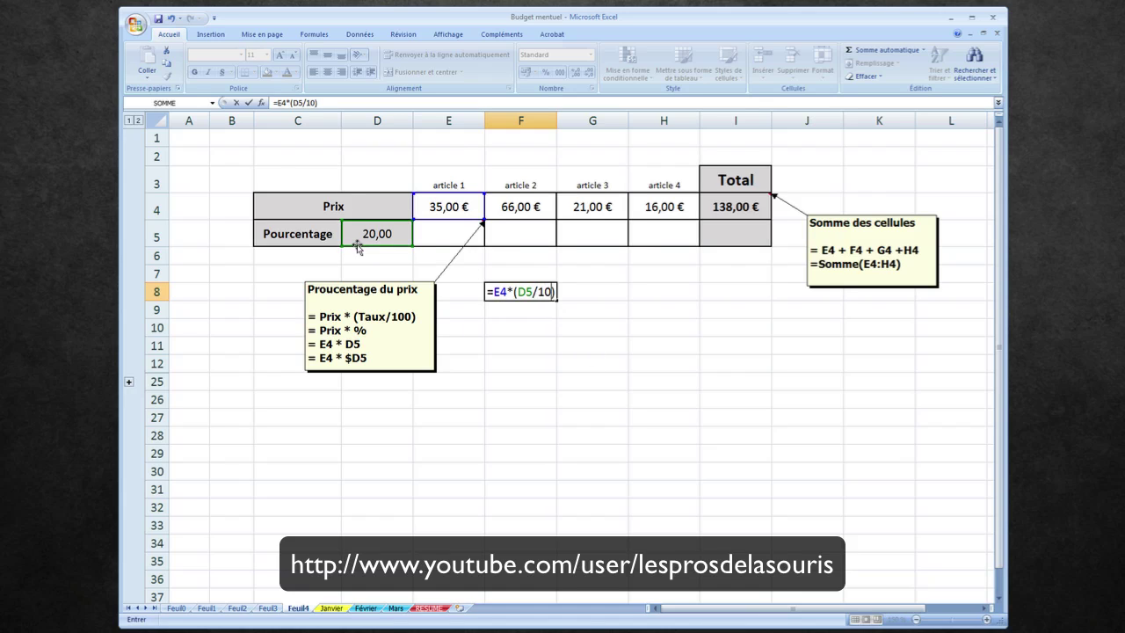
{"action": "key", "text": "Return"}
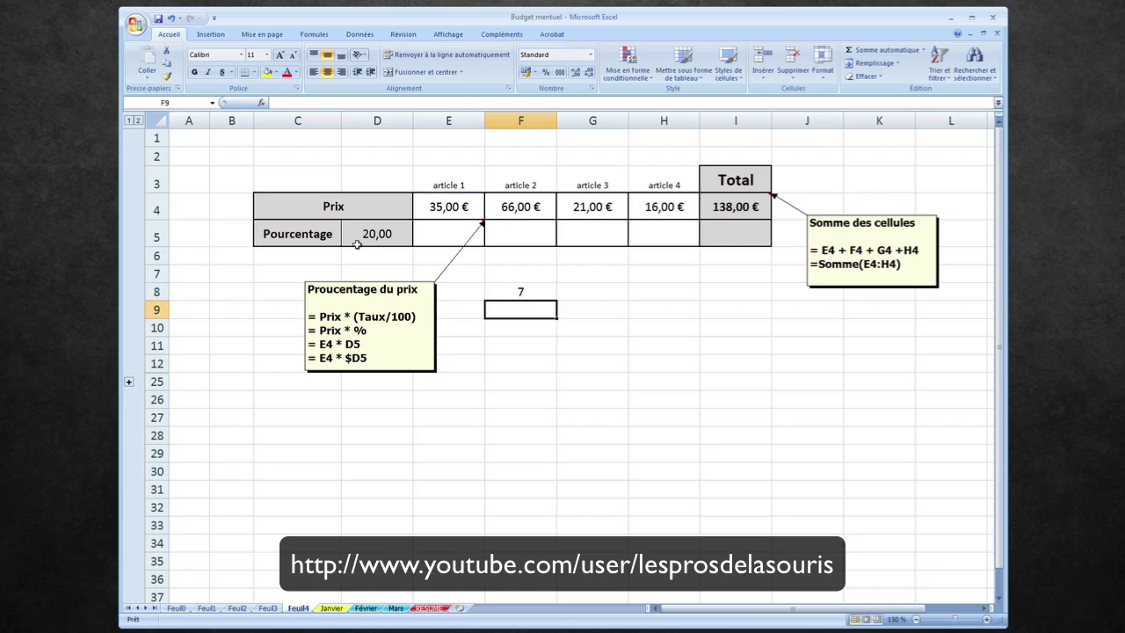
{"action": "key", "text": "Up"}
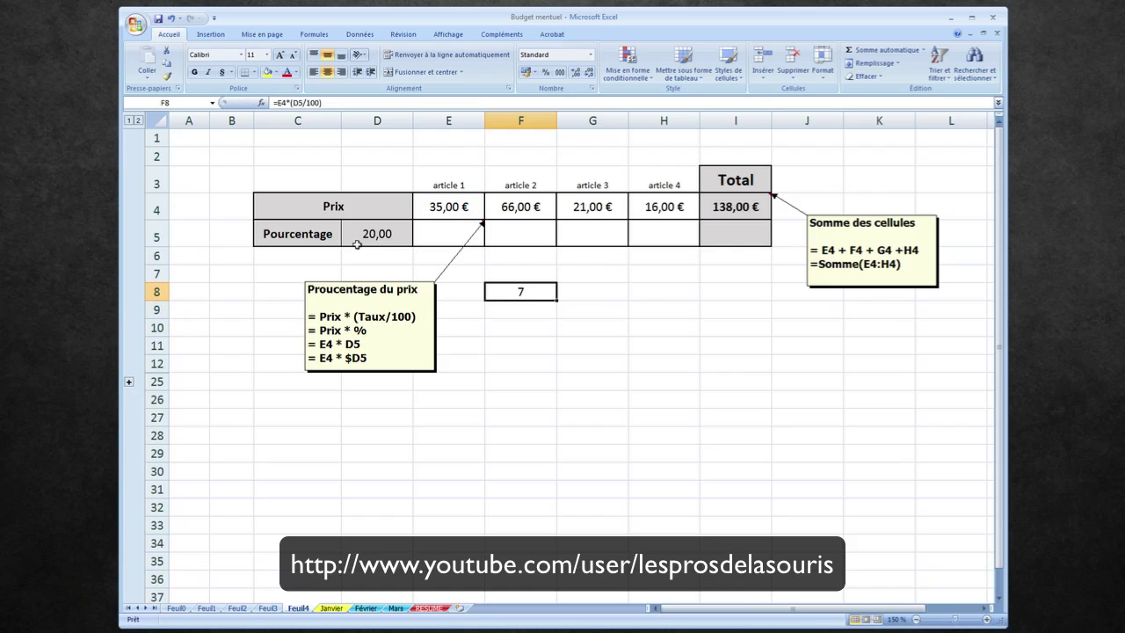
Step: Set the rate in D5 to 10 and check the recalculated percentage in F8
{"action": "left_click", "coordinate": [385, 232]}
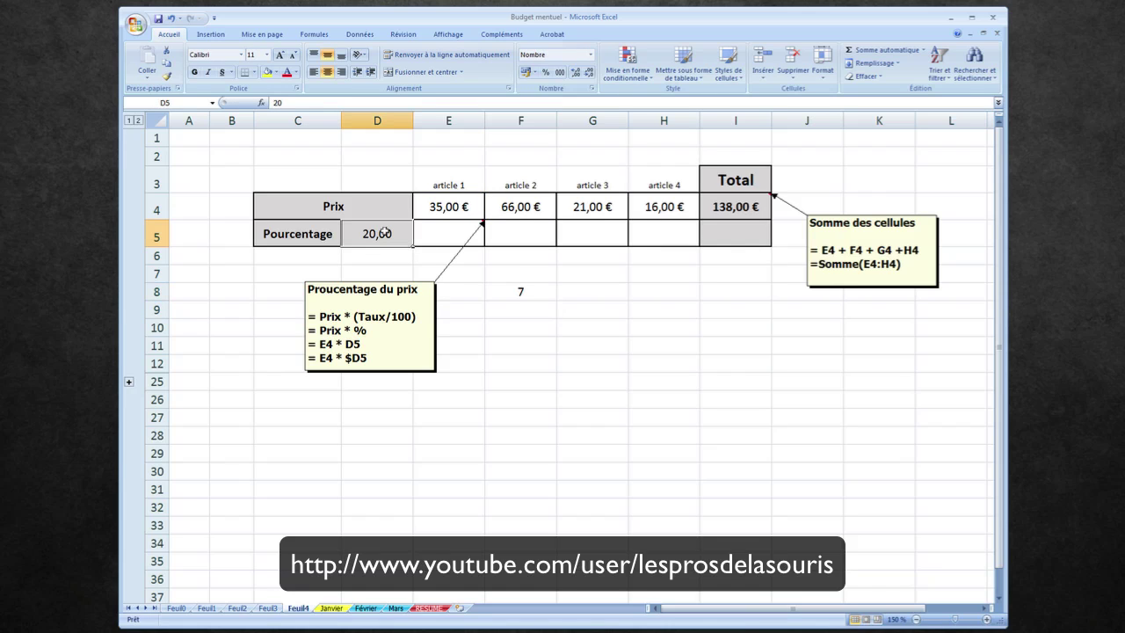
{"action": "type", "text": "10"}
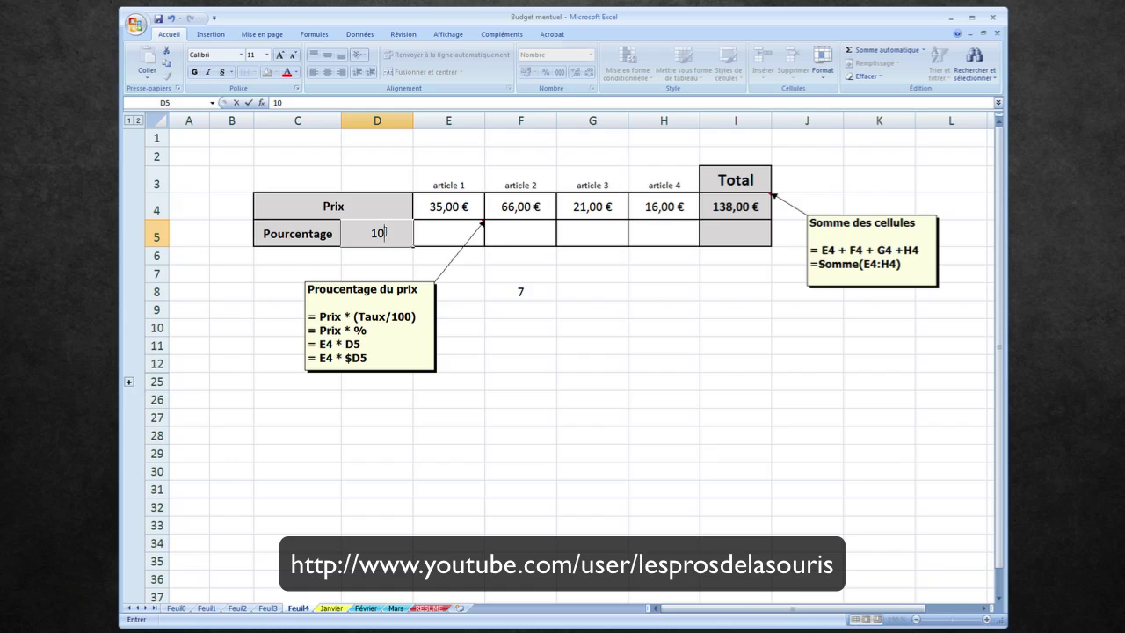
{"action": "key", "text": "ctrl+Return"}
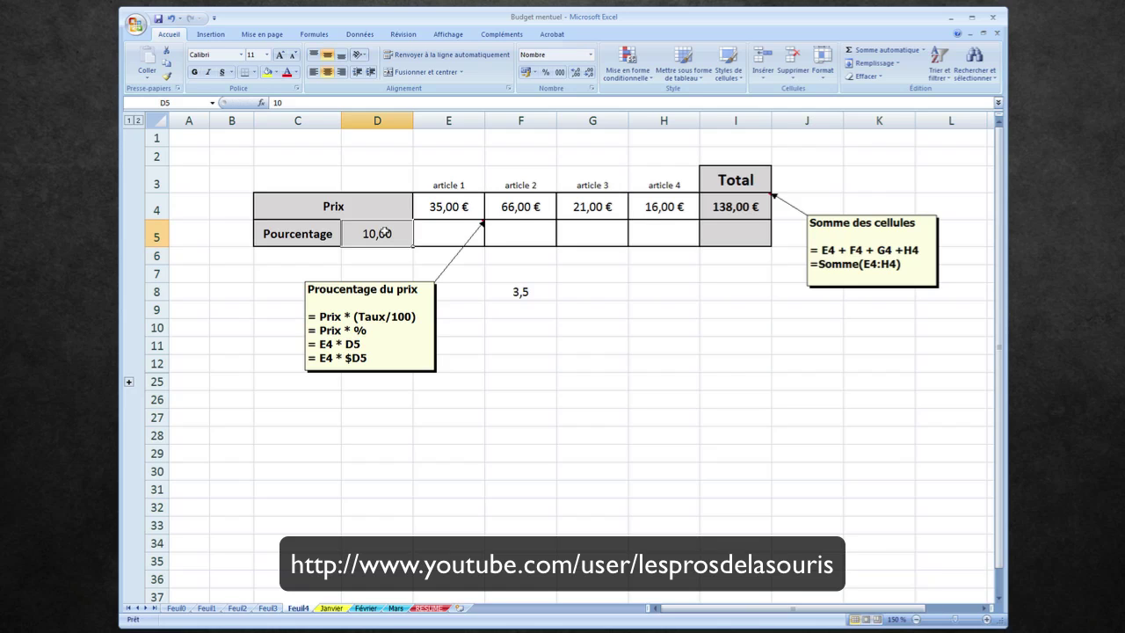
{"action": "left_click", "coordinate": [532, 291]}
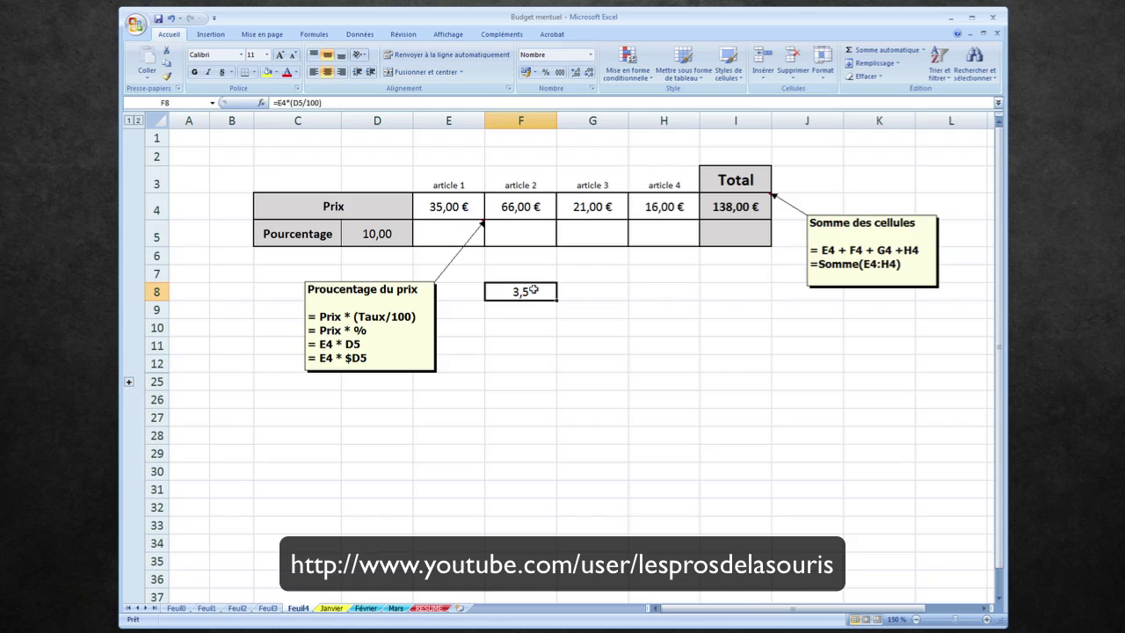
Step: Format the rate cell D5 as Pourcentage and set its value to 10%
{"action": "left_click", "coordinate": [382, 229]}
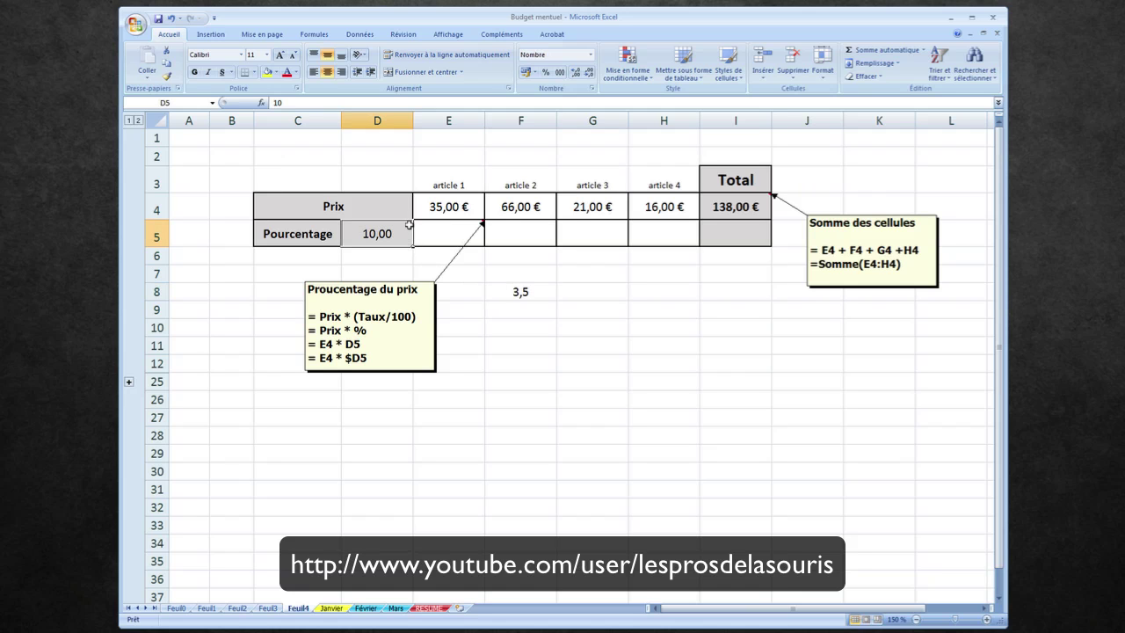
{"action": "left_click", "coordinate": [588, 54]}
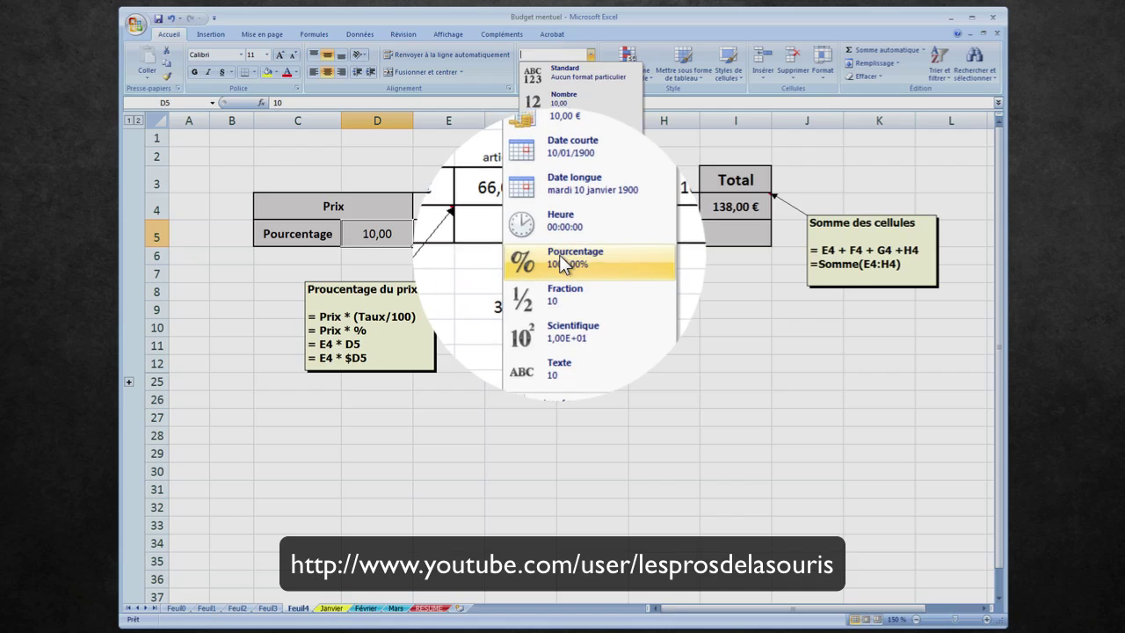
{"action": "left_click", "coordinate": [570, 264]}
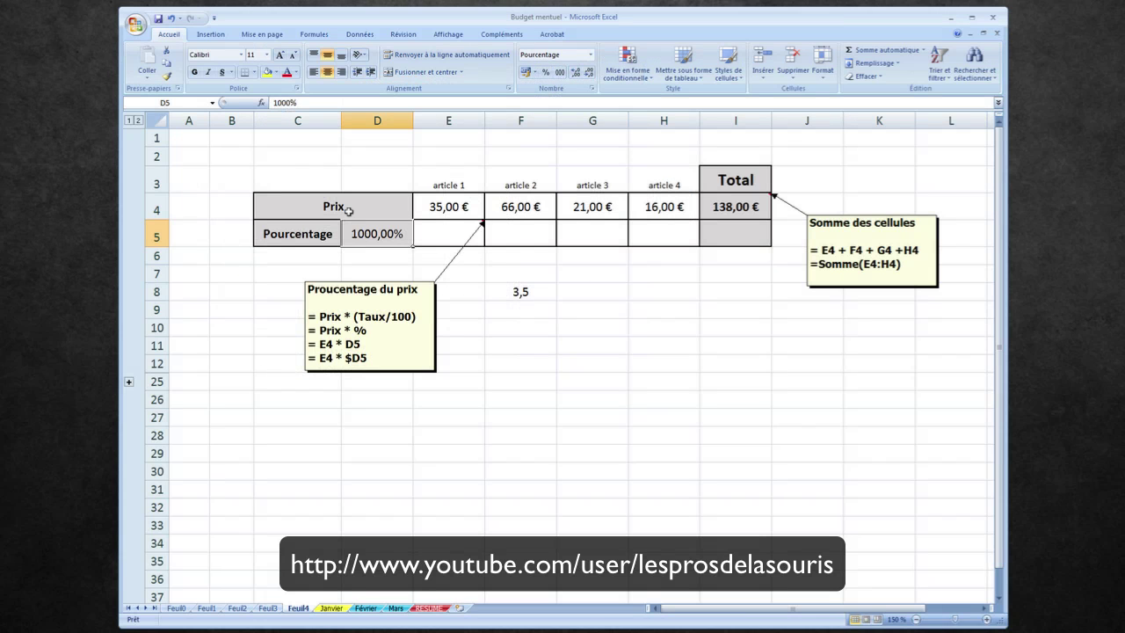
{"action": "type", "text": "10"}
{"action": "key", "text": "ctrl+Return"}
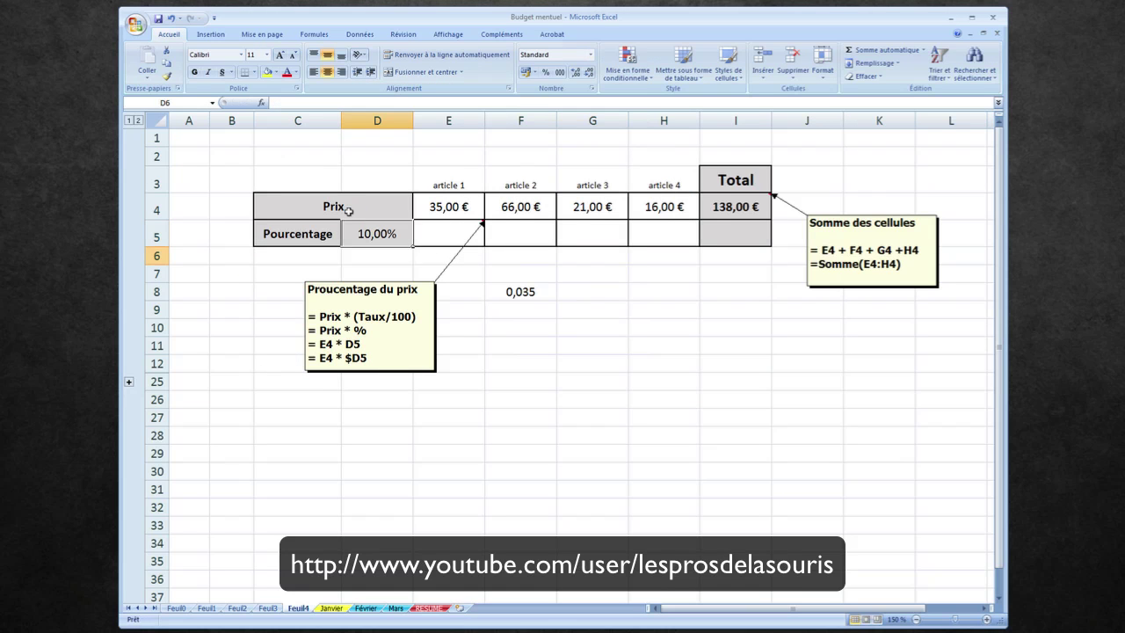
Step: Remove the division by 100 and the parentheses from the F8 formula so it reads =E4*D5
{"action": "left_click", "coordinate": [513, 293]}
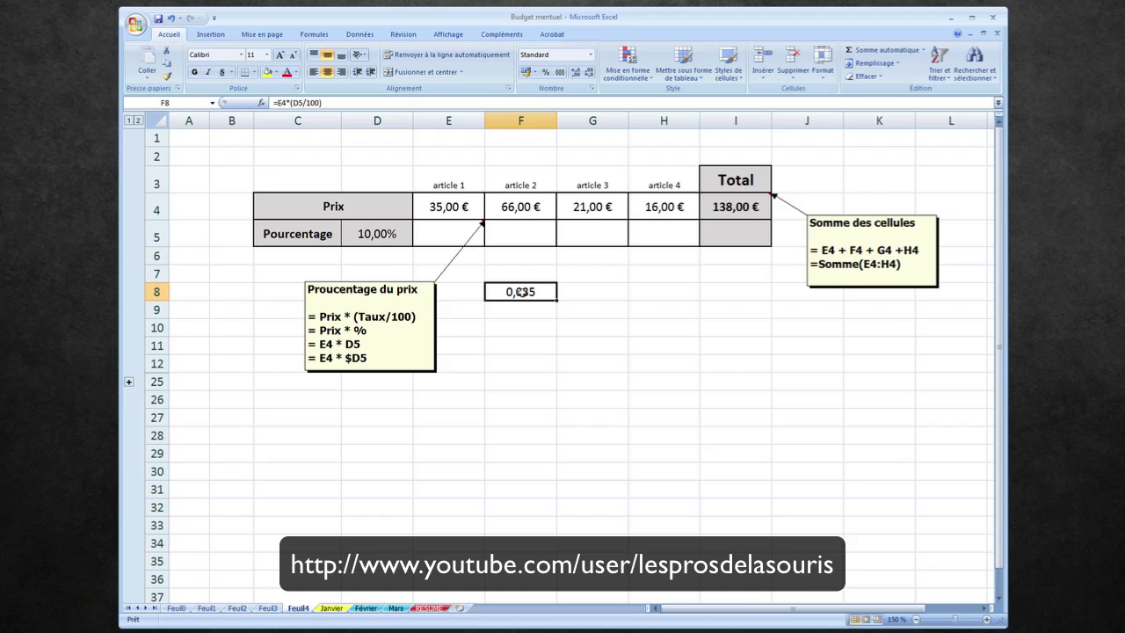
{"action": "double_click", "coordinate": [520, 292]}
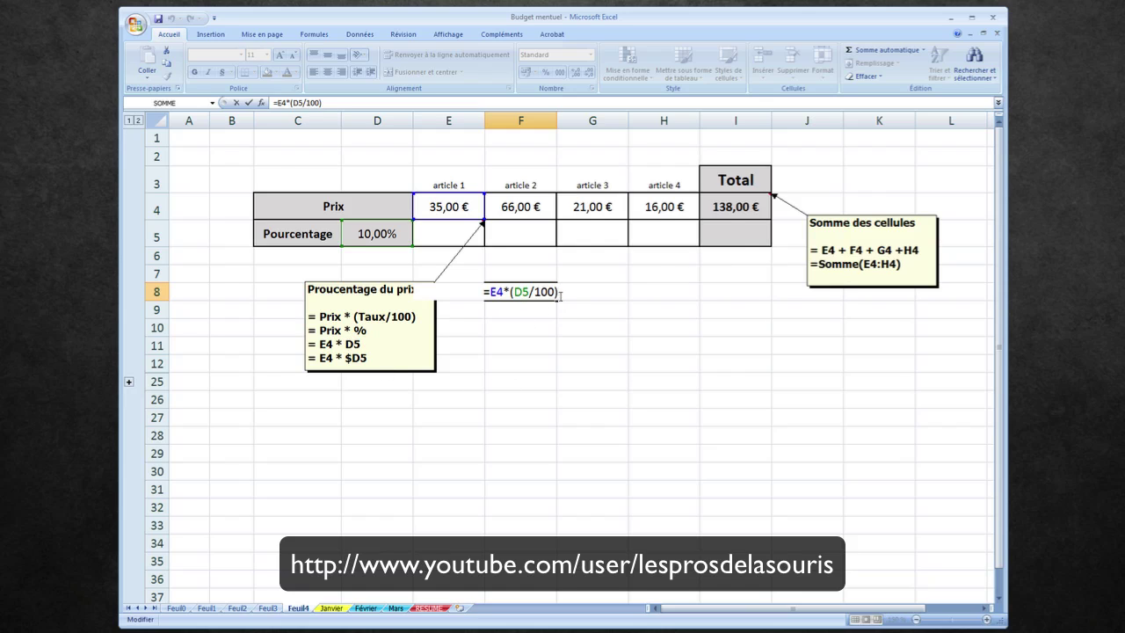
{"action": "key", "text": "BackSpace"}
{"action": "key", "text": "BackSpace"}
{"action": "key", "text": "BackSpace"}
{"action": "key", "text": "BackSpace"}
{"action": "key", "text": "BackSpace"}
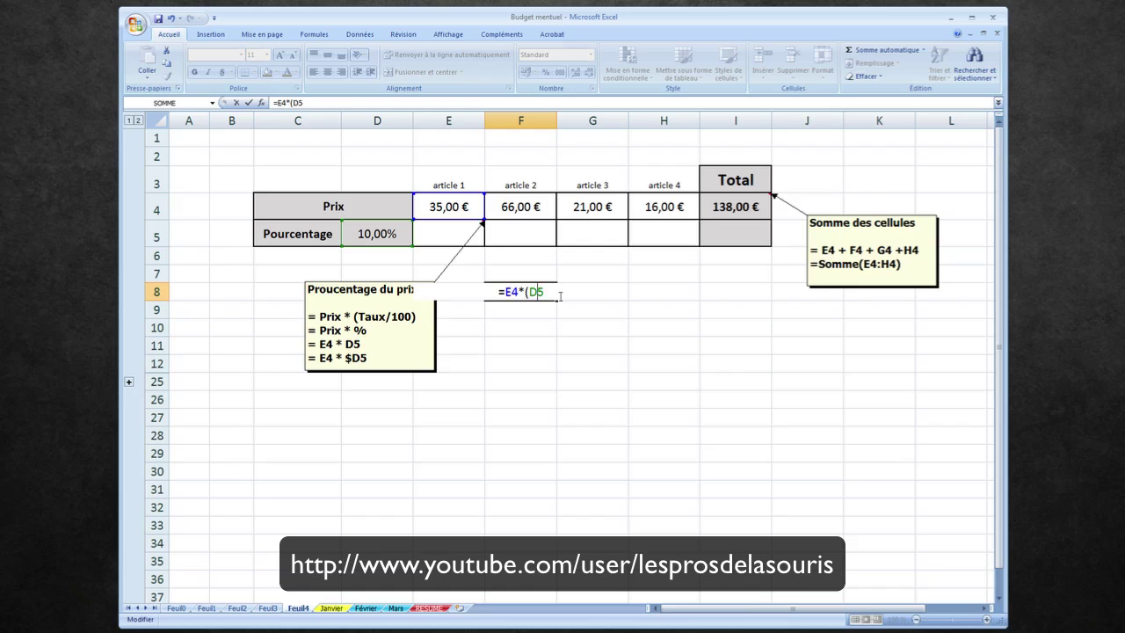
{"action": "key", "text": "Left"}
{"action": "key", "text": "Left"}
{"action": "key", "text": "BackSpace"}
{"action": "key", "text": "Return"}
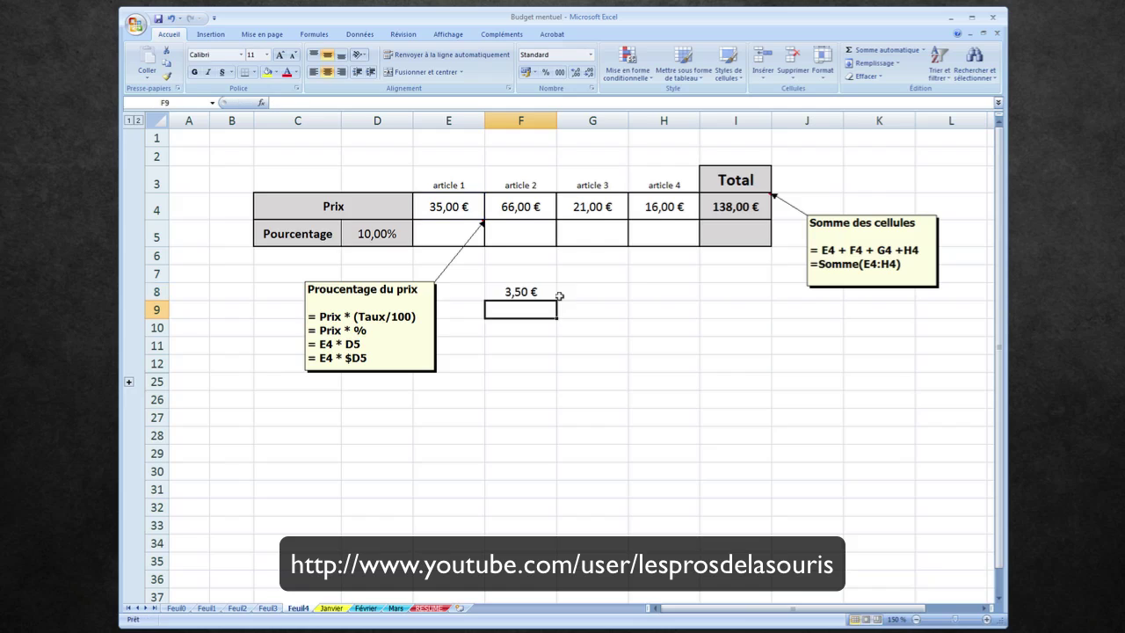
{"action": "key", "text": "Up"}
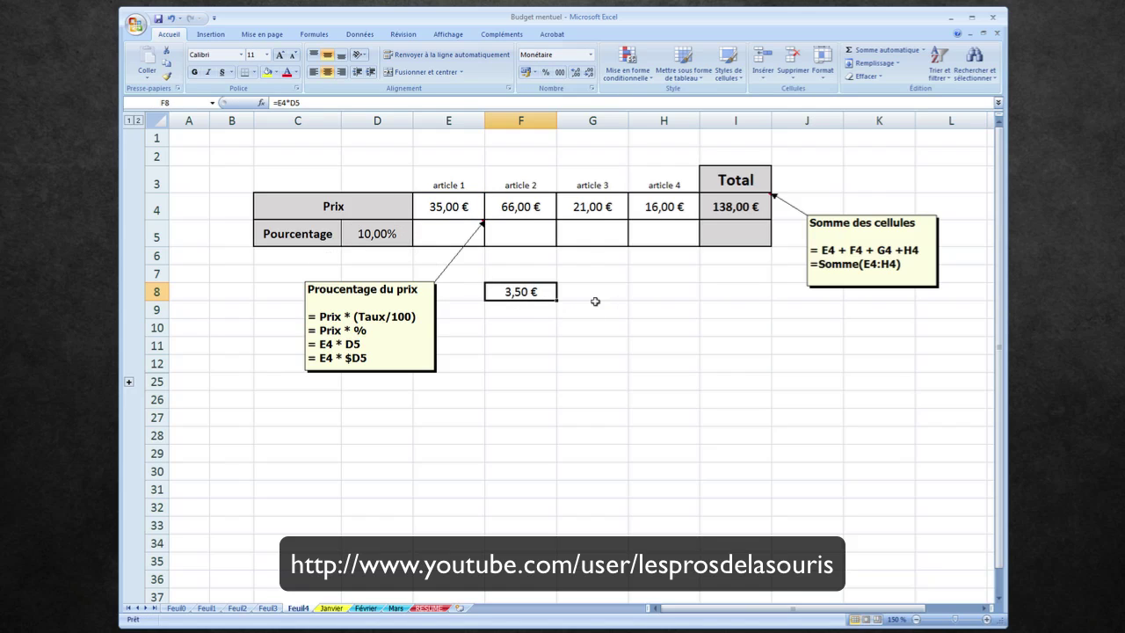
Step: Clear the trial percentage formula from cell F8
{"action": "left_click", "coordinate": [527, 326]}
{"action": "left_click", "coordinate": [536, 292]}
{"action": "key", "text": "Delete"}
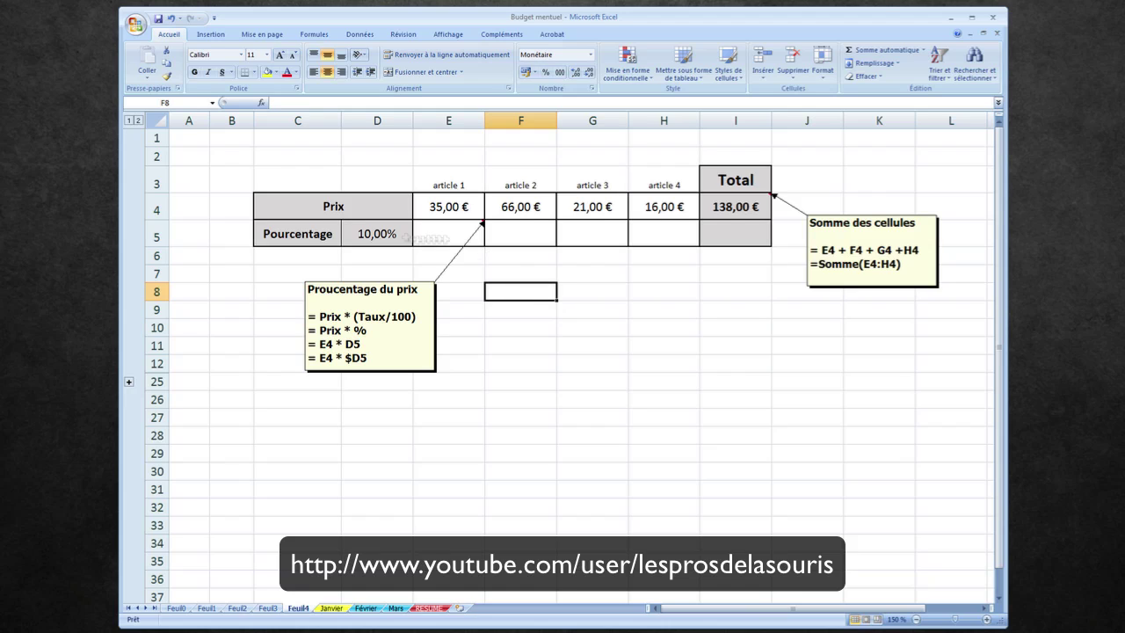
Step: Calculate the article 1 percentage in E5 with the formula =E4*D5 and reselect the cell
{"action": "left_click", "coordinate": [463, 231]}
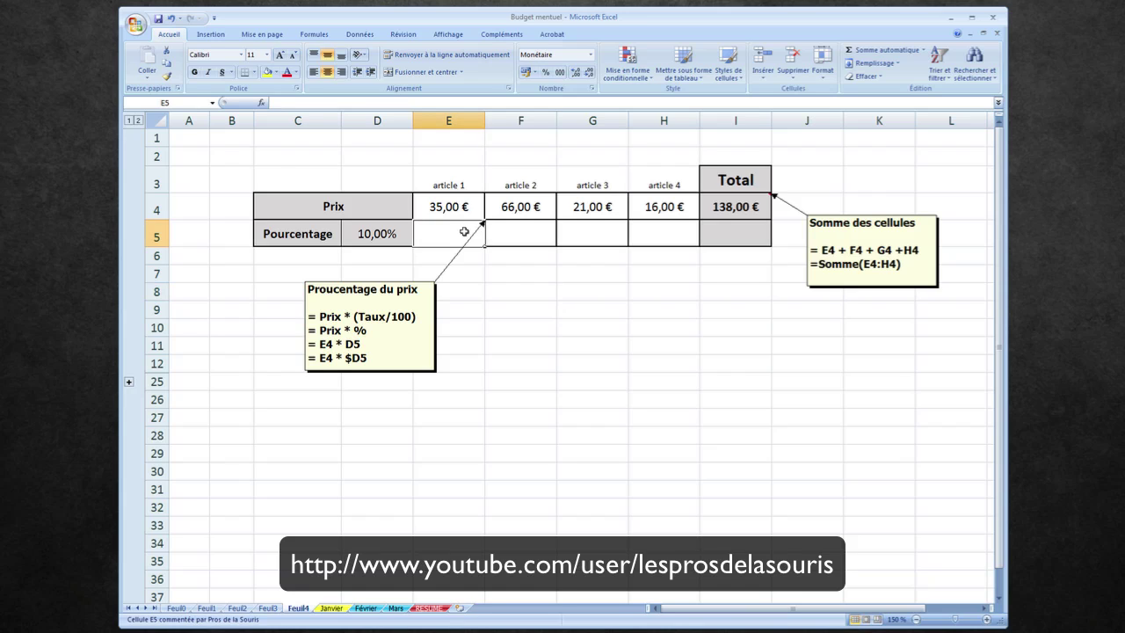
{"action": "type", "text": "="}
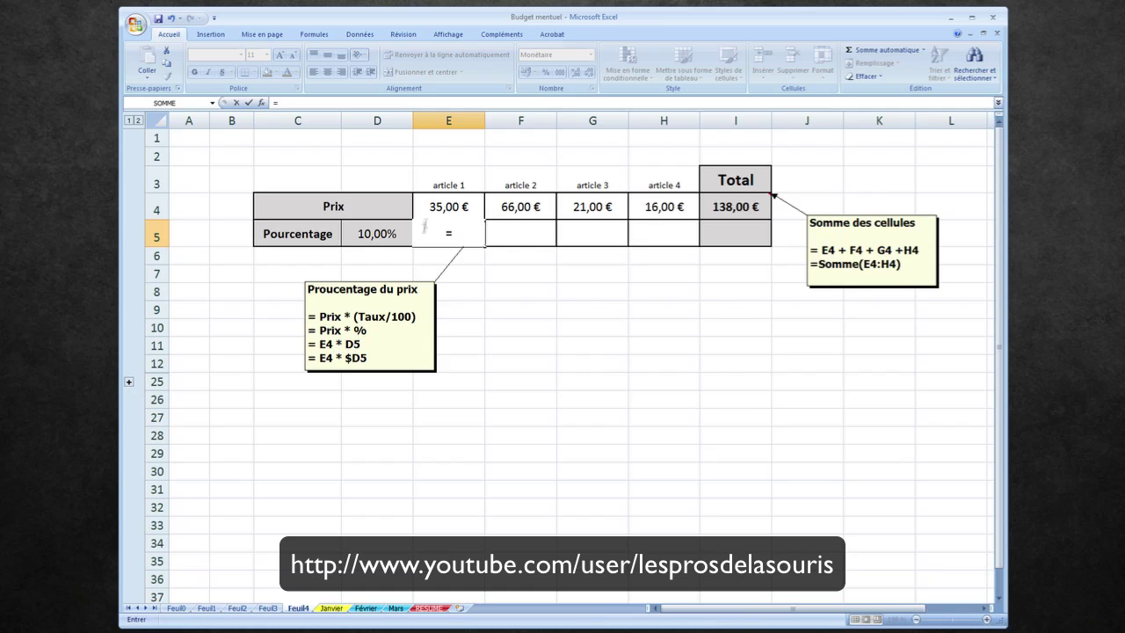
{"action": "left_click", "coordinate": [444, 197]}
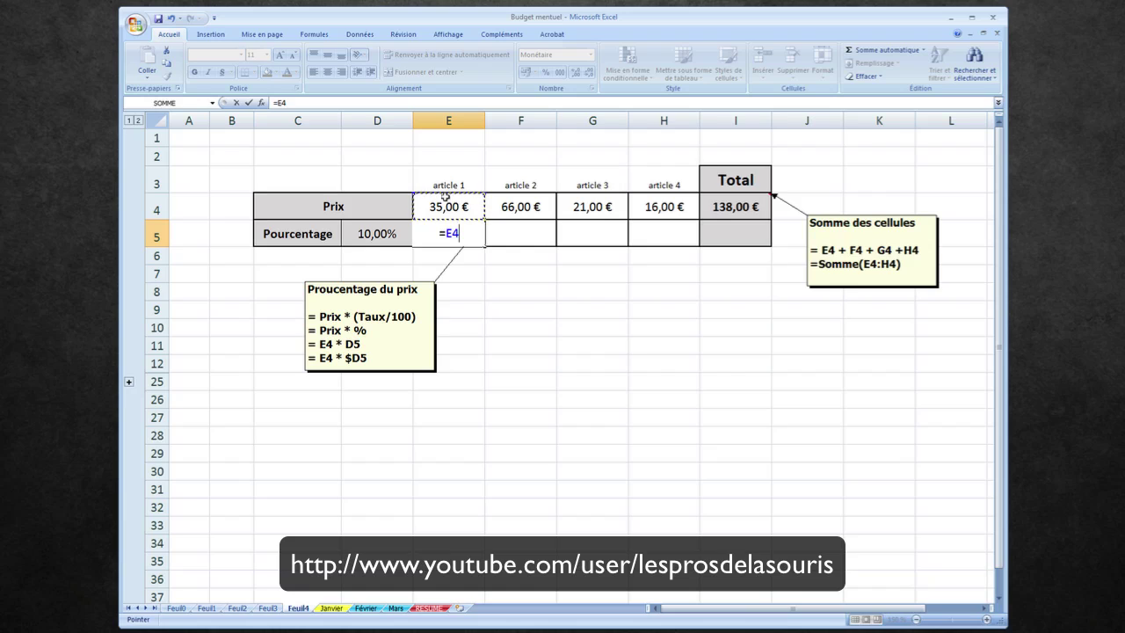
{"action": "type", "text": "*"}
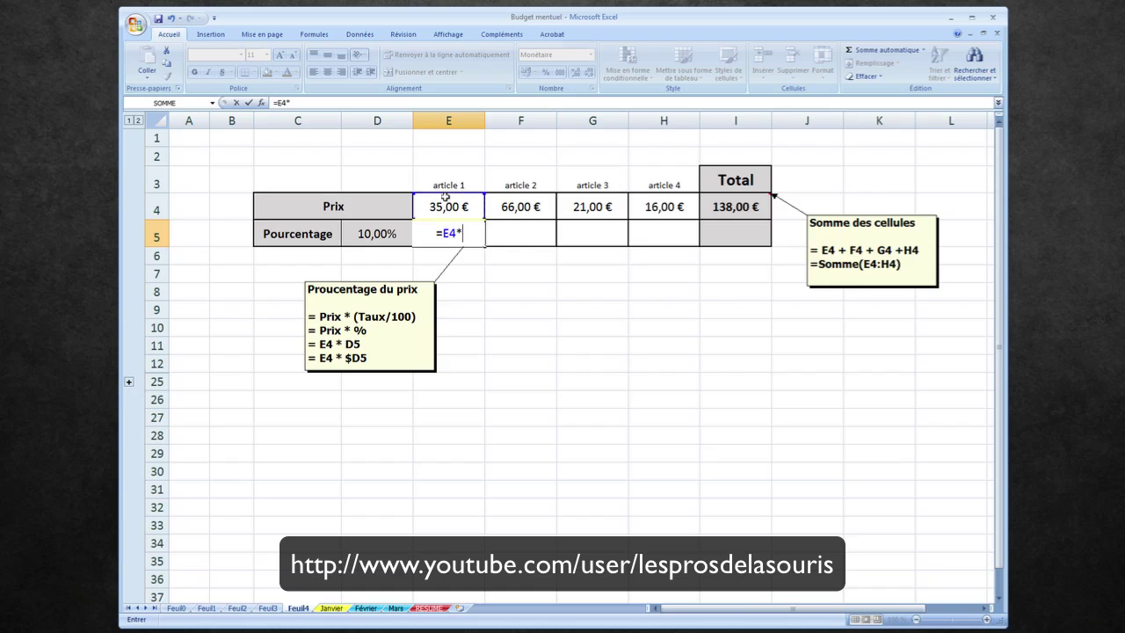
{"action": "left_click", "coordinate": [370, 237]}
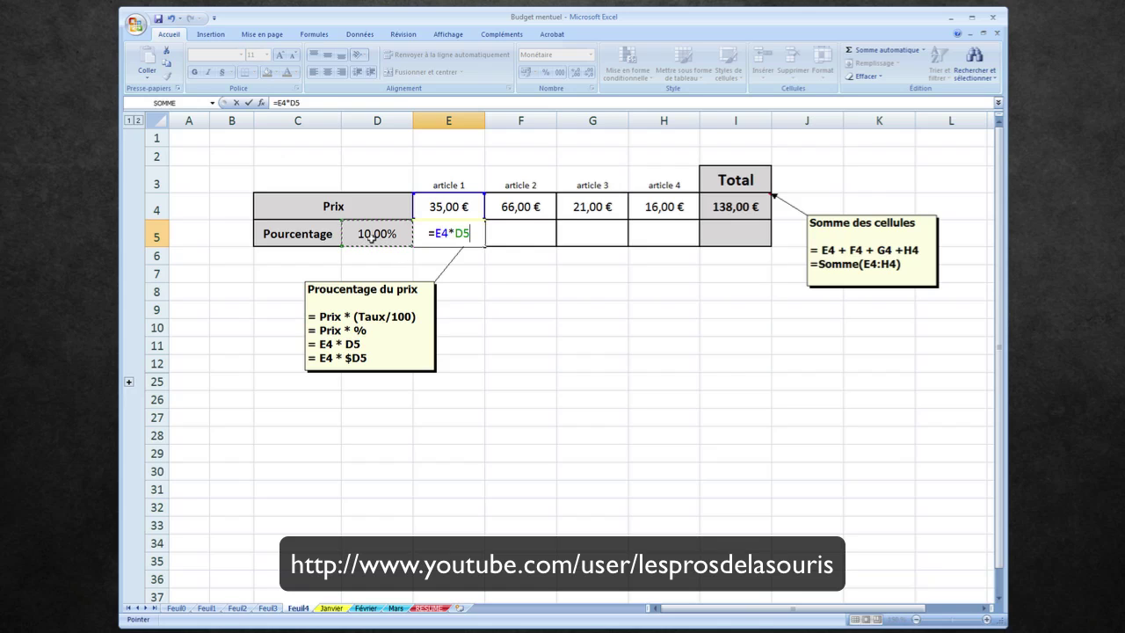
{"action": "key", "text": "Return"}
{"action": "key", "text": "Up"}
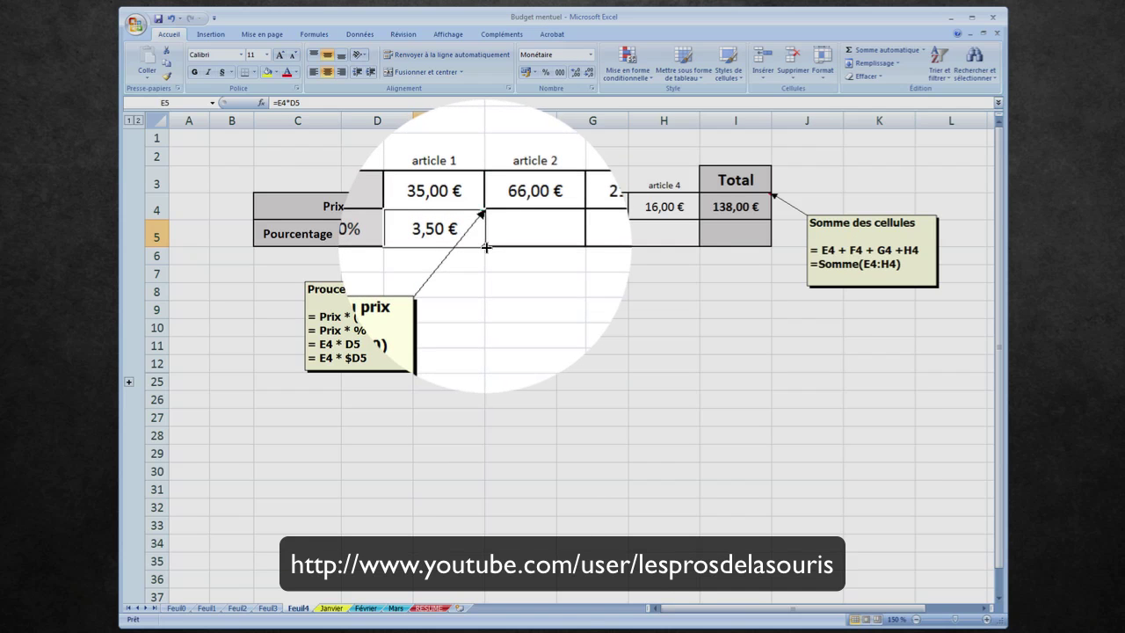
Step: Fill the article 1 percentage formula =E4*D5 from E5 across to H5
{"action": "left_click_drag", "start_coordinate": [486, 247], "coordinate": [670, 245]}
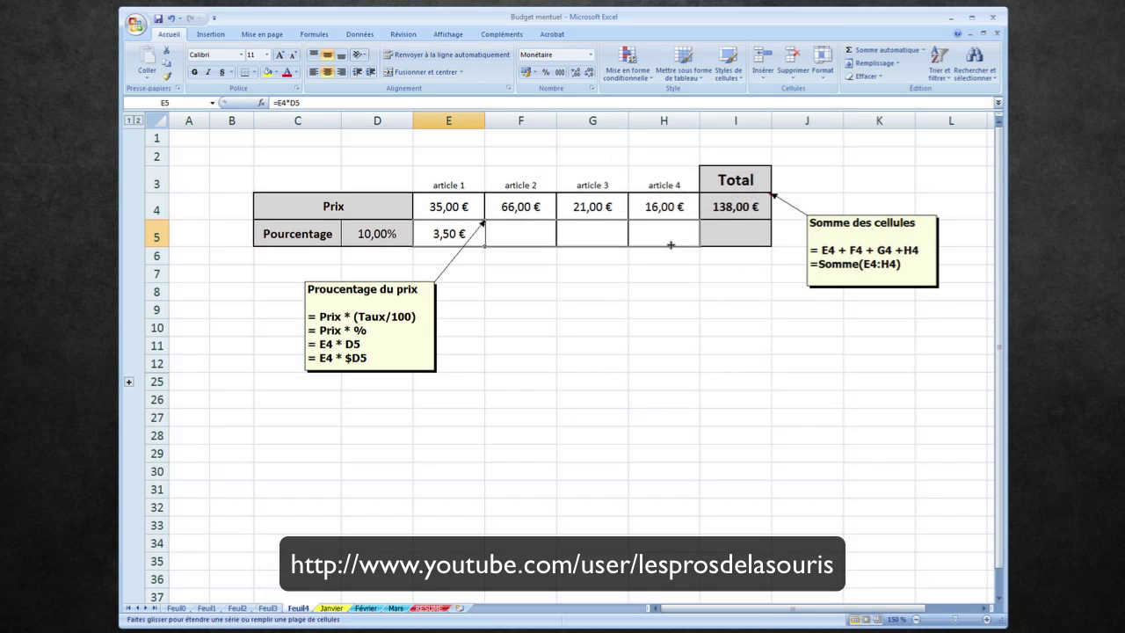
{"action": "left_click_drag", "start_coordinate": [670, 245], "coordinate": [671, 245]}
{"action": "left_click", "coordinate": [643, 293]}
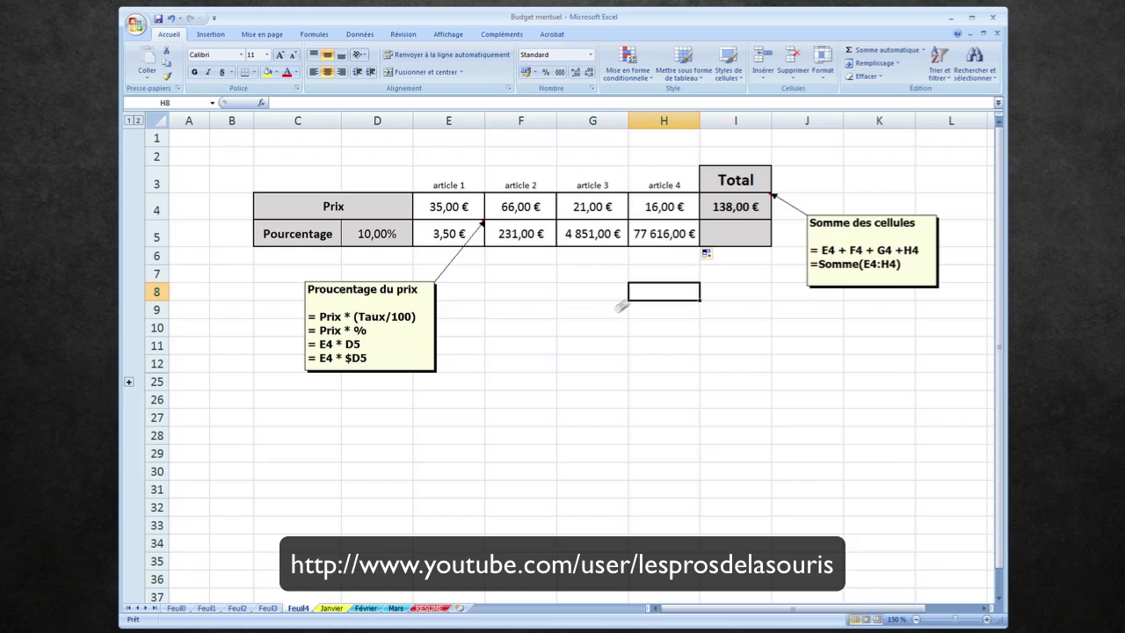
{"action": "left_click", "coordinate": [530, 272]}
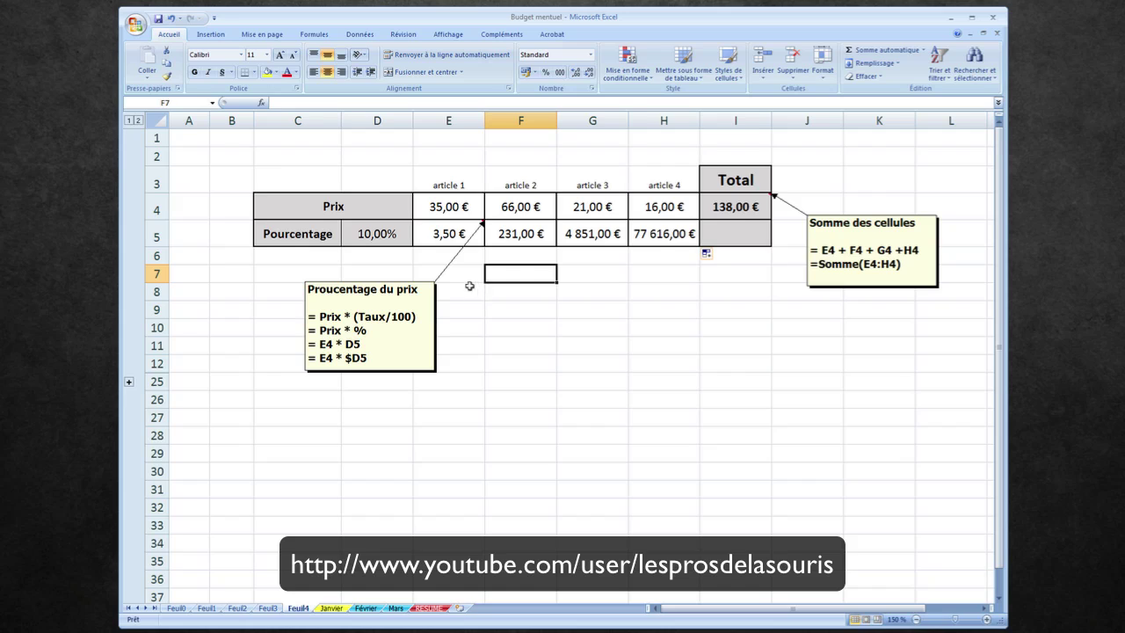
Step: Trace the precedents of the percentage formulas in E5 and H5 to compare which cells they use
{"action": "left_click", "coordinate": [450, 238]}
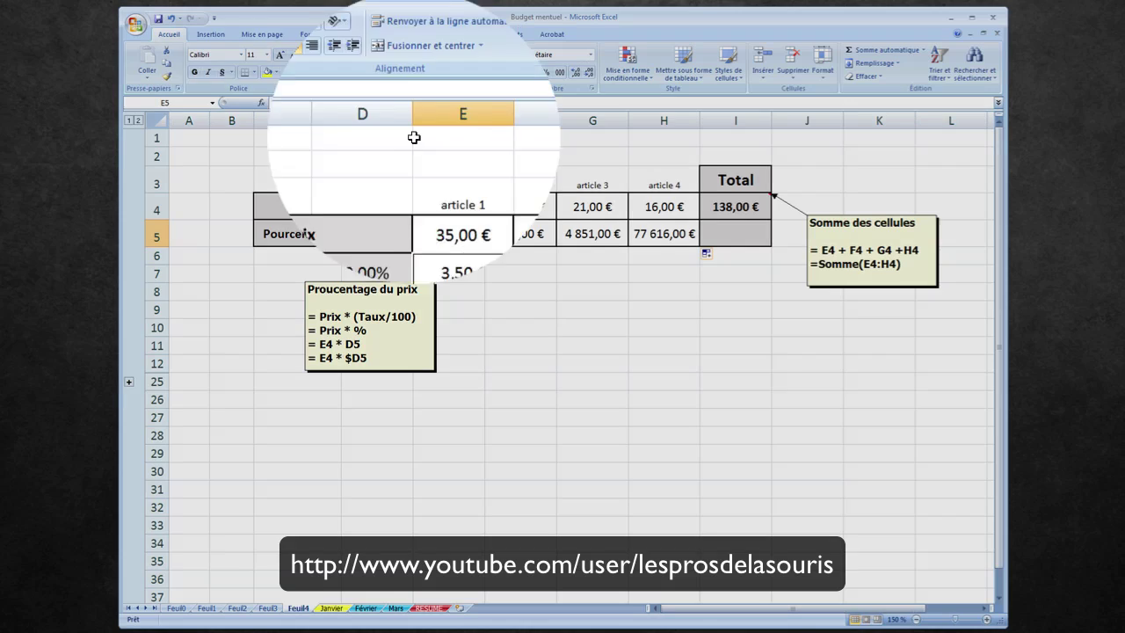
{"action": "left_click", "coordinate": [313, 73]}
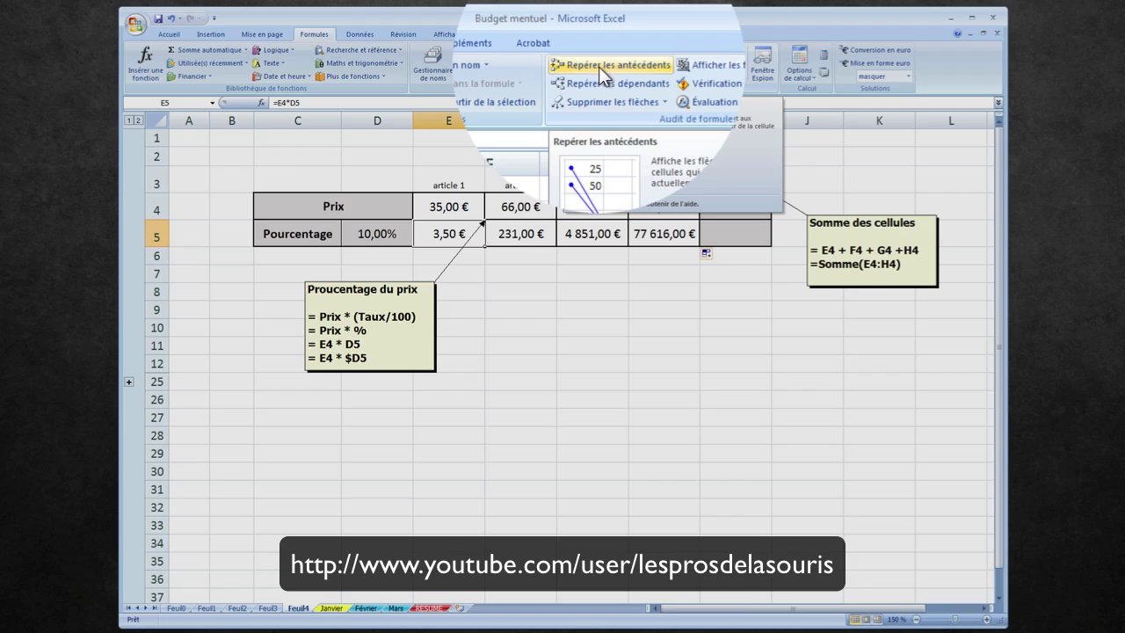
{"action": "left_click", "coordinate": [599, 67]}
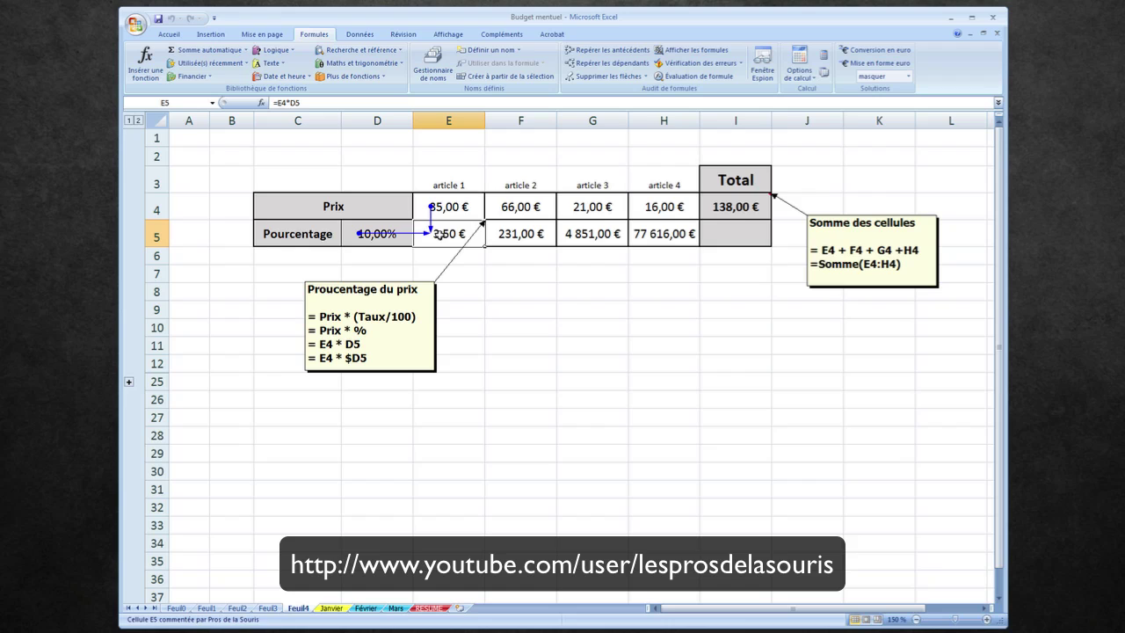
{"action": "left_click", "coordinate": [636, 228]}
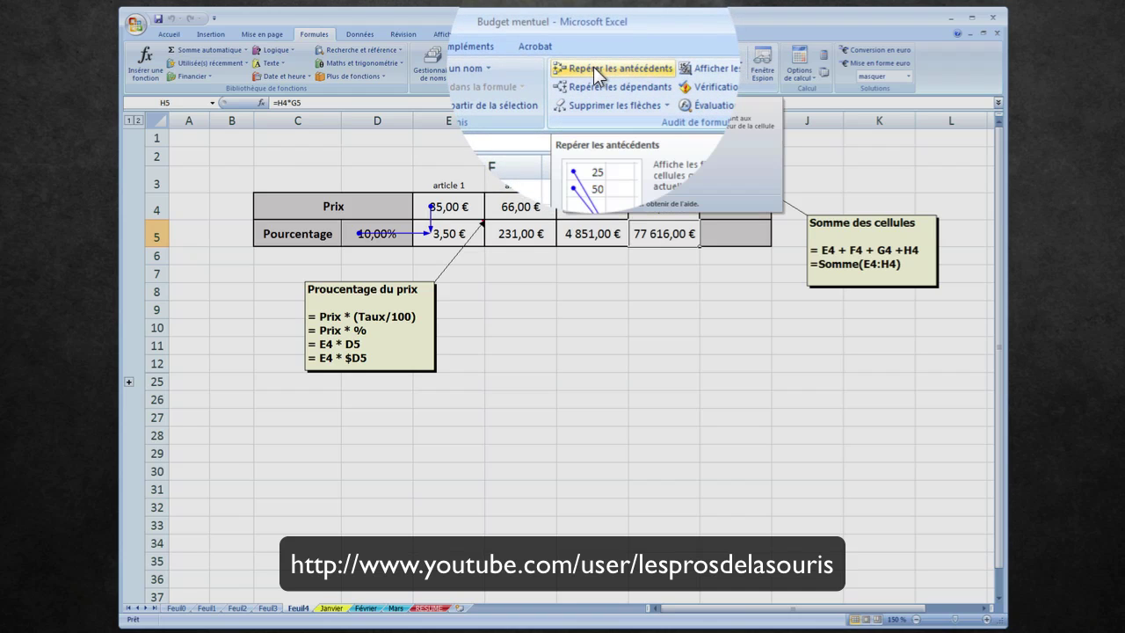
{"action": "left_click", "coordinate": [593, 66]}
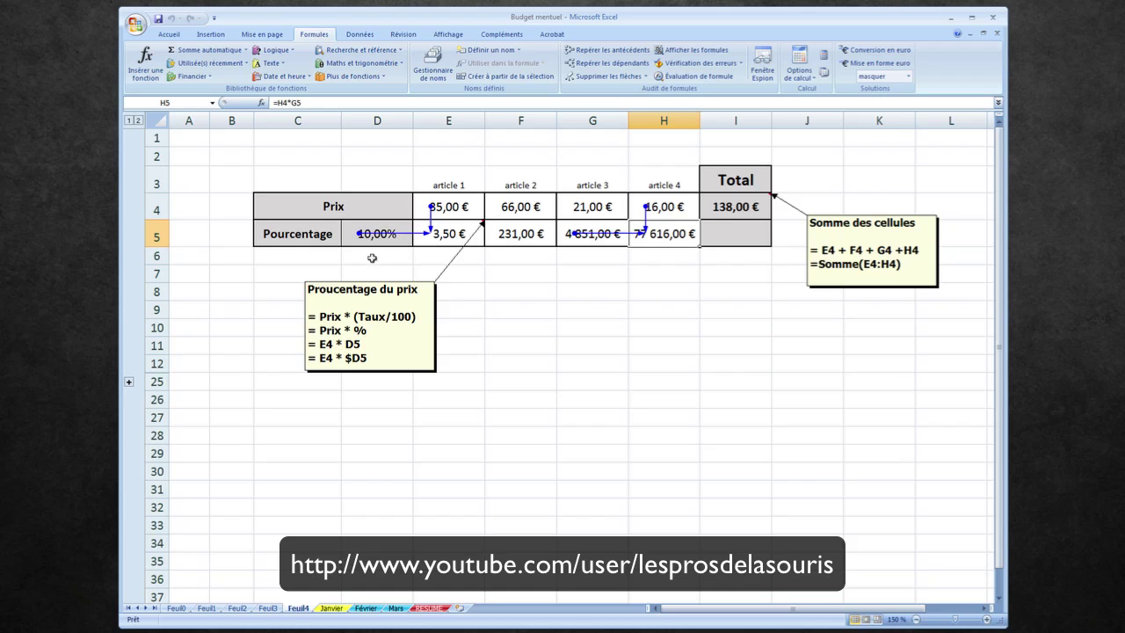
Step: Trace the precedents of the article 2 and article 3 formulas in F5 and G5, removing the arrows after each
{"action": "left_click", "coordinate": [432, 243]}
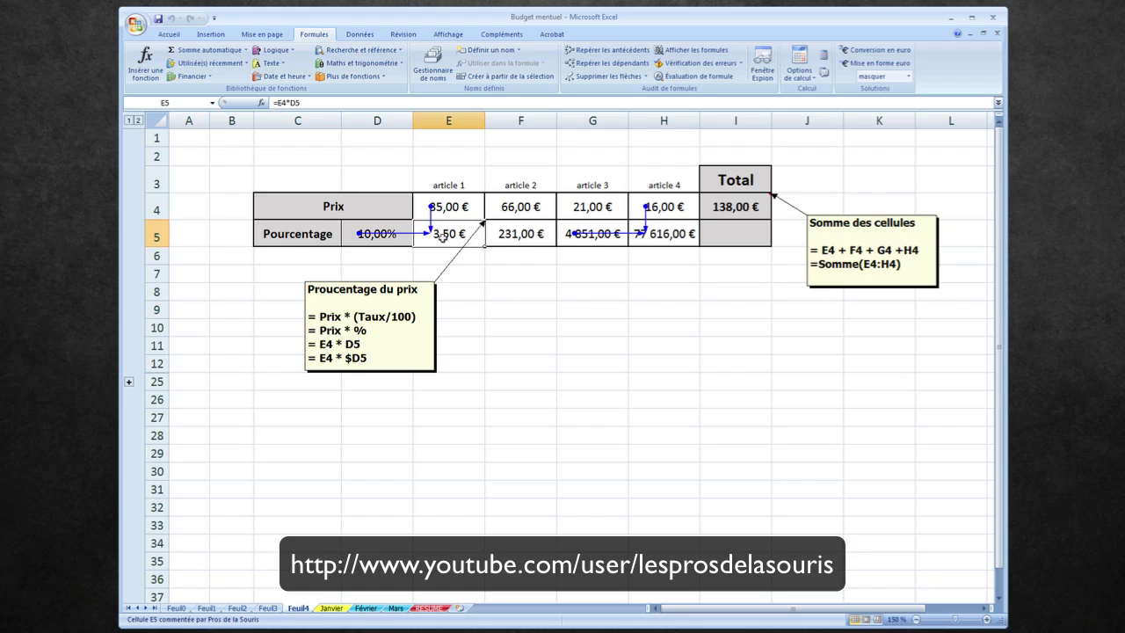
{"action": "left_click", "coordinate": [516, 233]}
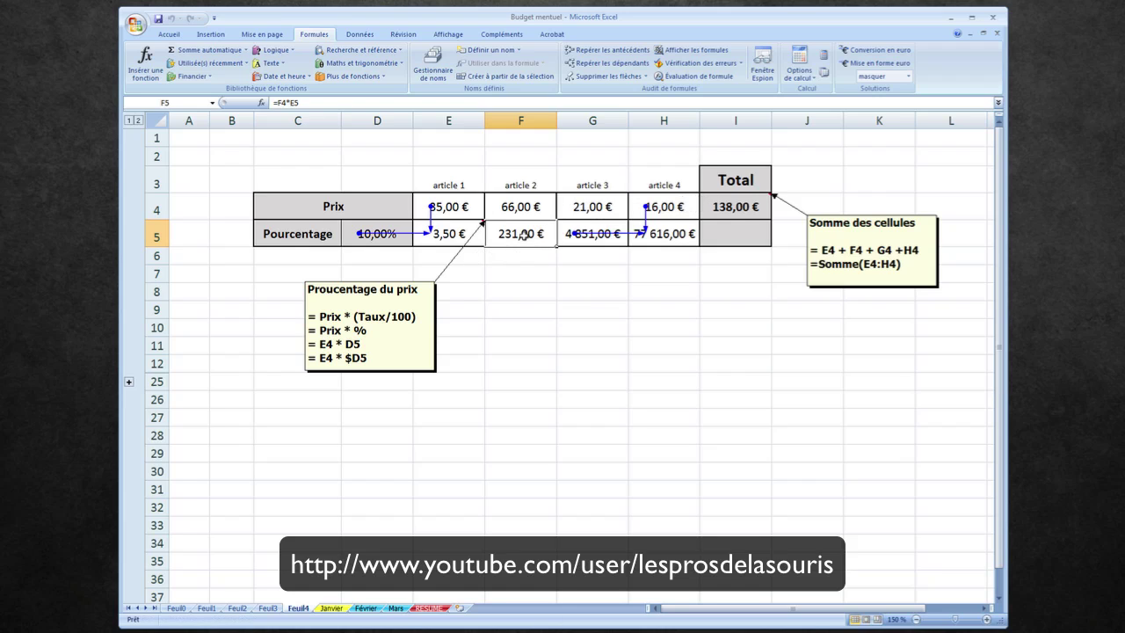
{"action": "left_click", "coordinate": [600, 53]}
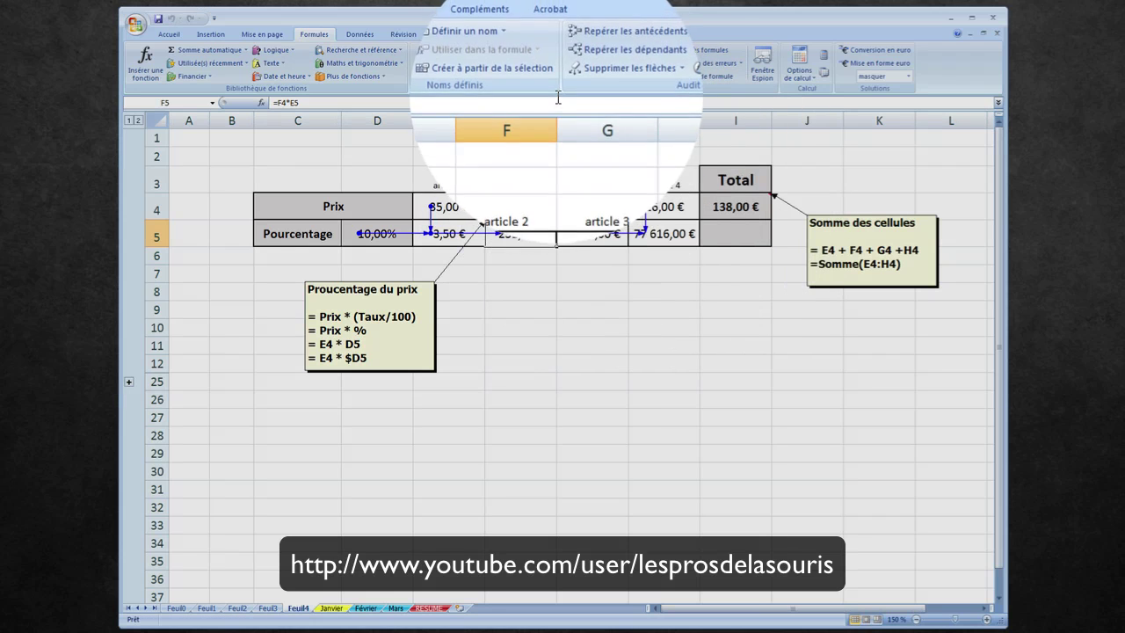
{"action": "left_click", "coordinate": [599, 76]}
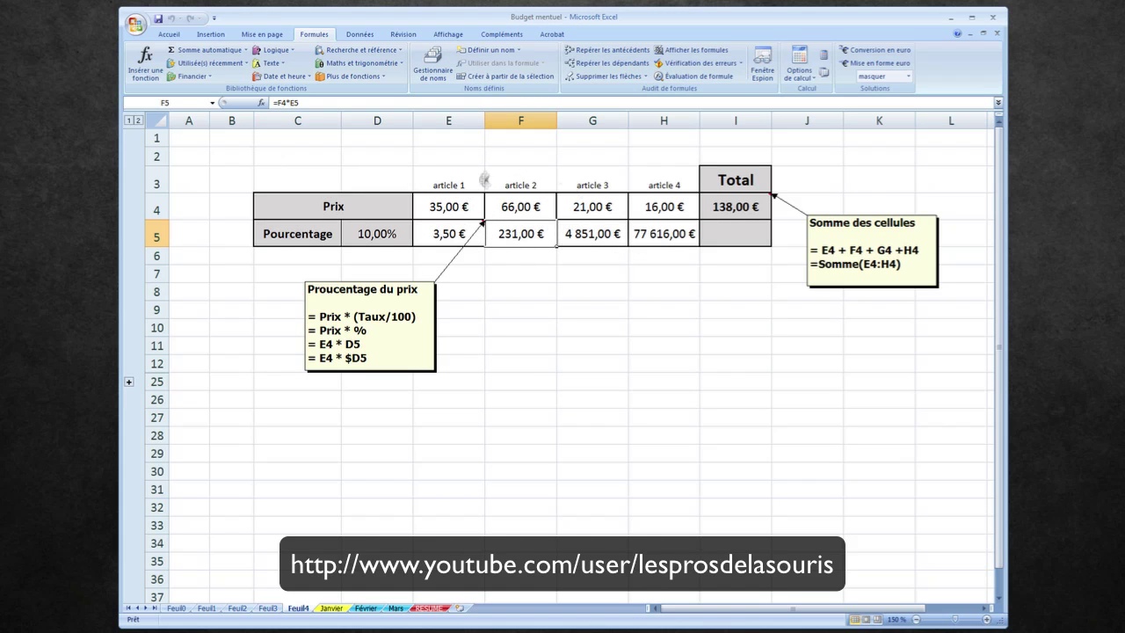
{"action": "left_click", "coordinate": [579, 237]}
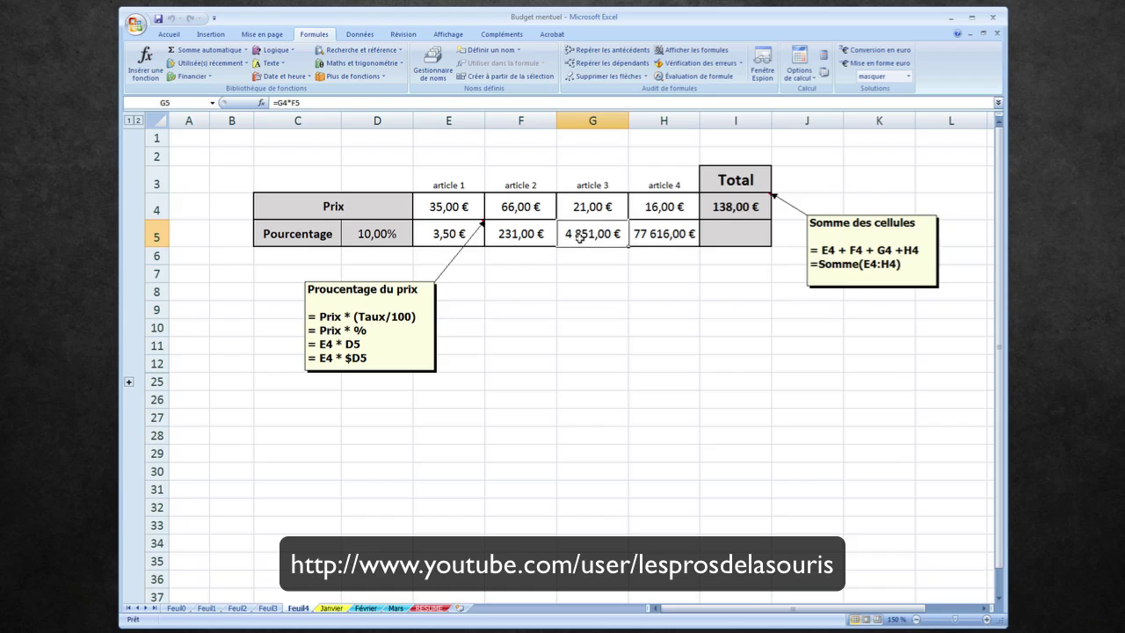
{"action": "left_click", "coordinate": [607, 50]}
{"action": "left_click", "coordinate": [602, 76]}
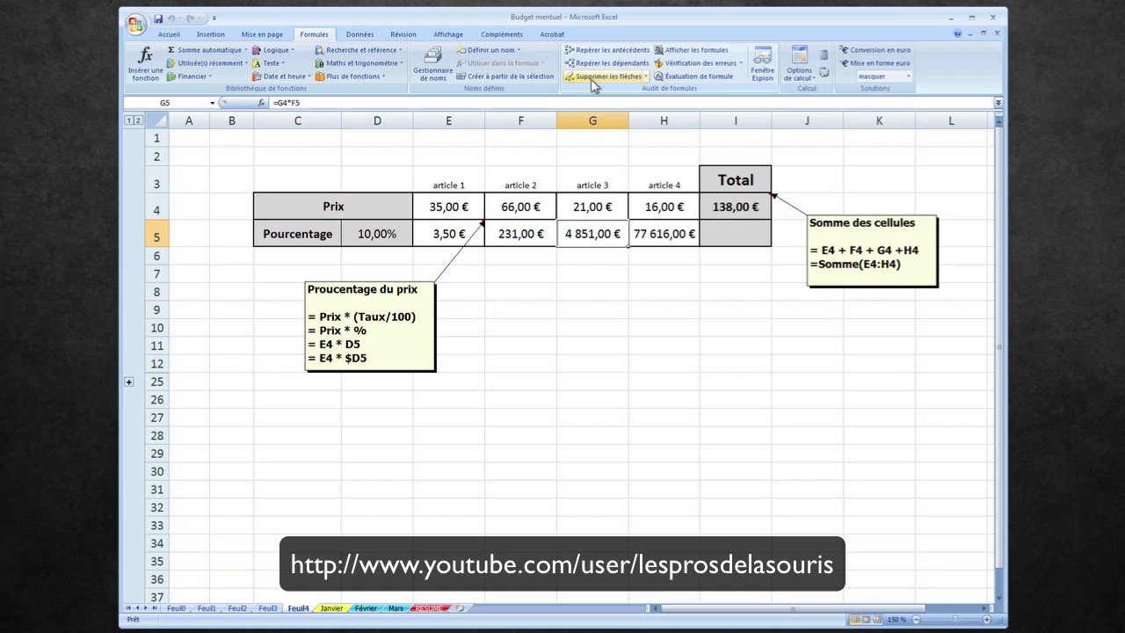
Step: Lock the rate column in the E5 formula so it reads =E4*$D5, and fill it across to H5
{"action": "left_click", "coordinate": [447, 233]}
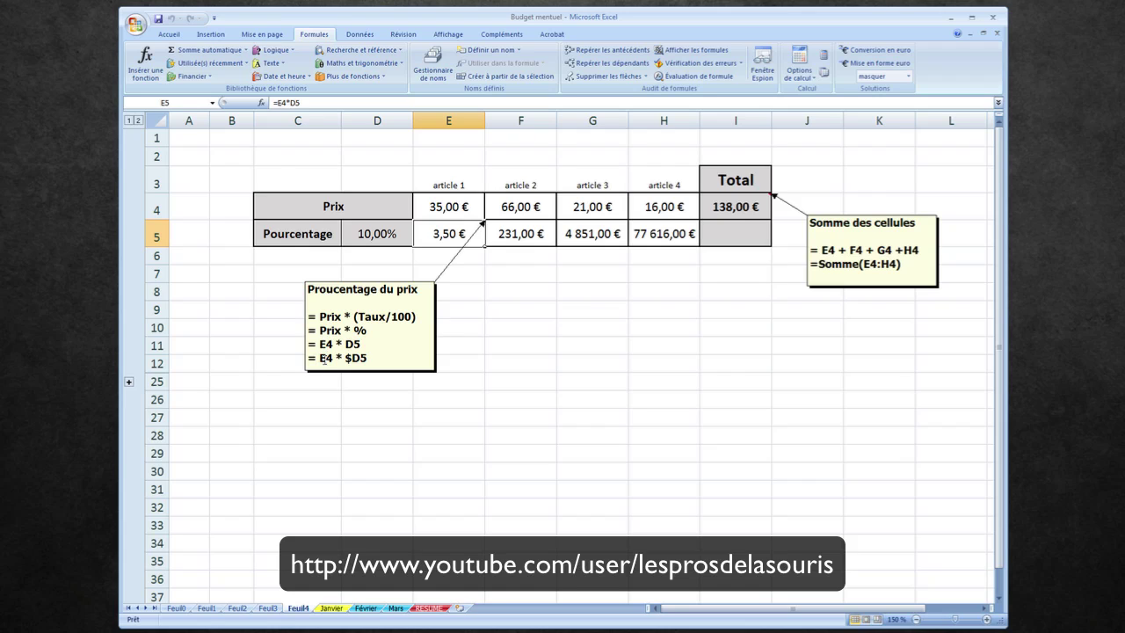
{"action": "double_click", "coordinate": [461, 238]}
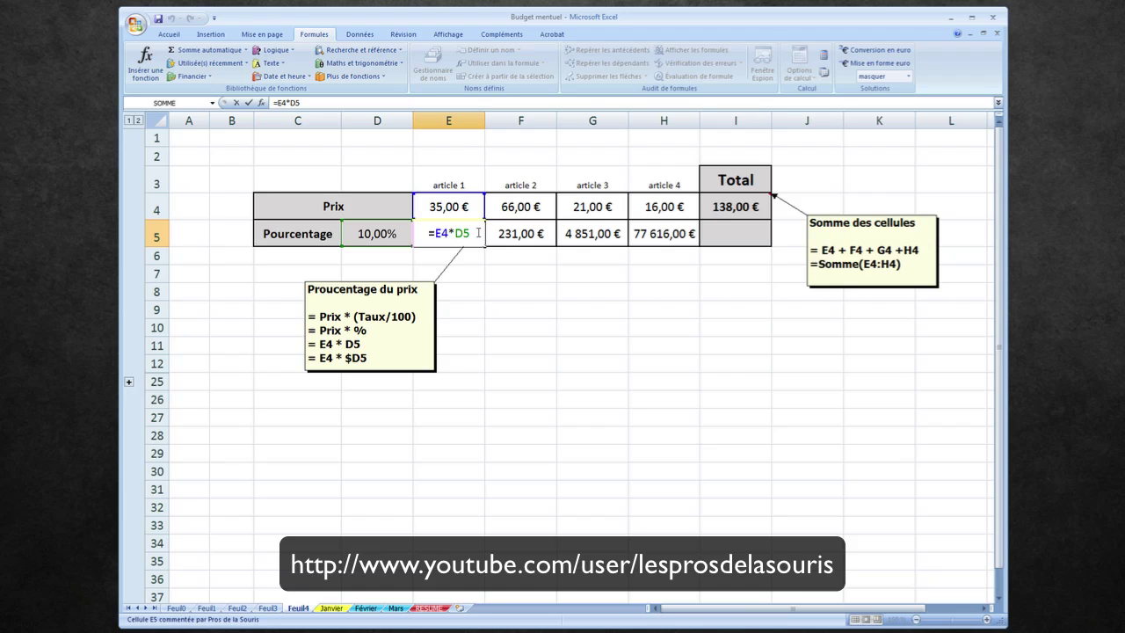
{"action": "type", "text": "$"}
{"action": "key", "text": "ctrl+Return"}
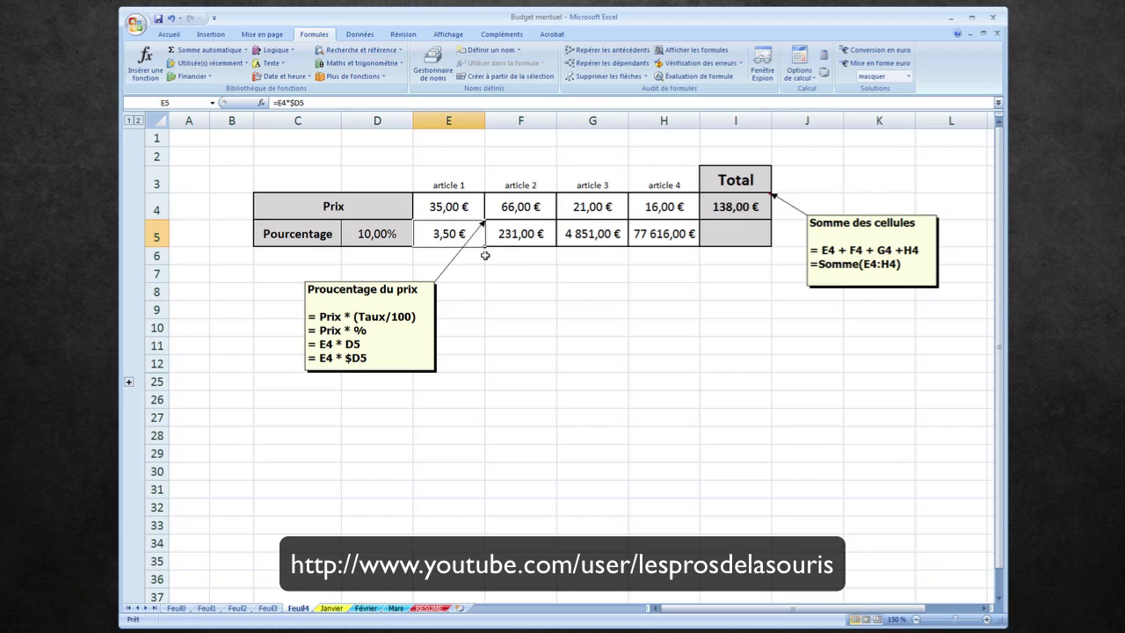
{"action": "left_click_drag", "start_coordinate": [486, 247], "coordinate": [681, 239]}
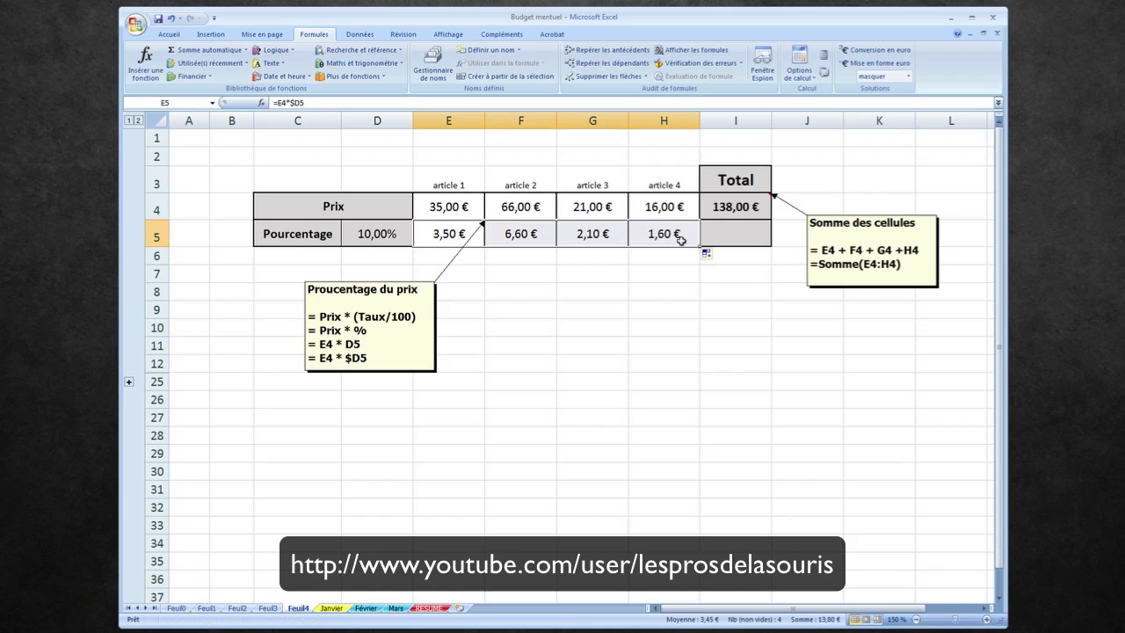
Step: Trace the precedents of the article 4 percentage formula in H5 to check its rate reference
{"action": "left_click", "coordinate": [654, 274]}
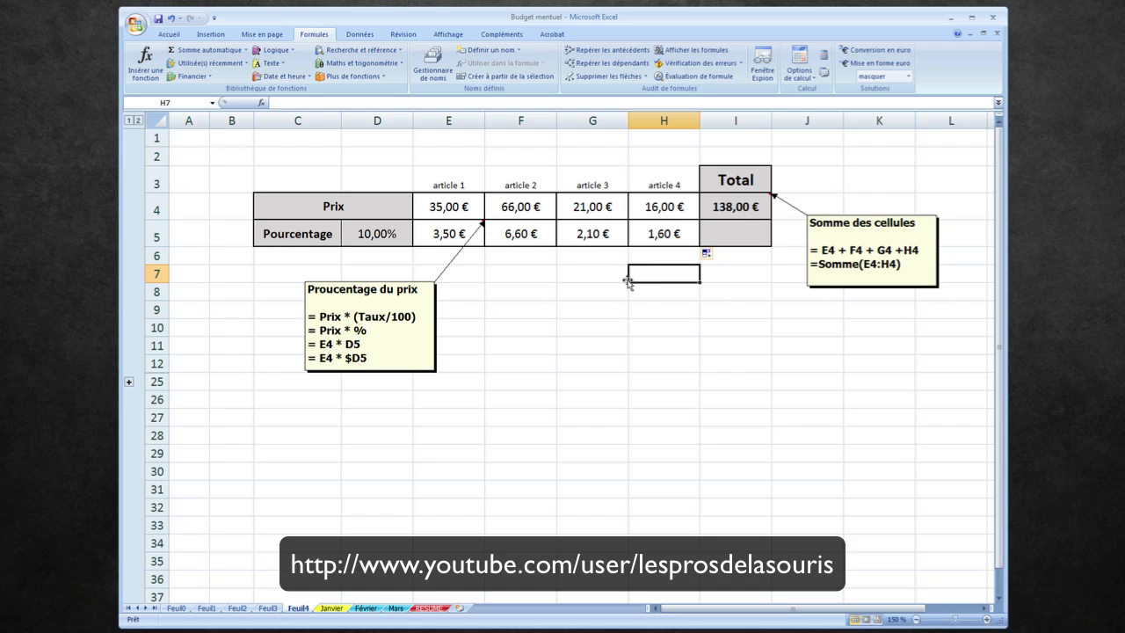
{"action": "left_click", "coordinate": [651, 233]}
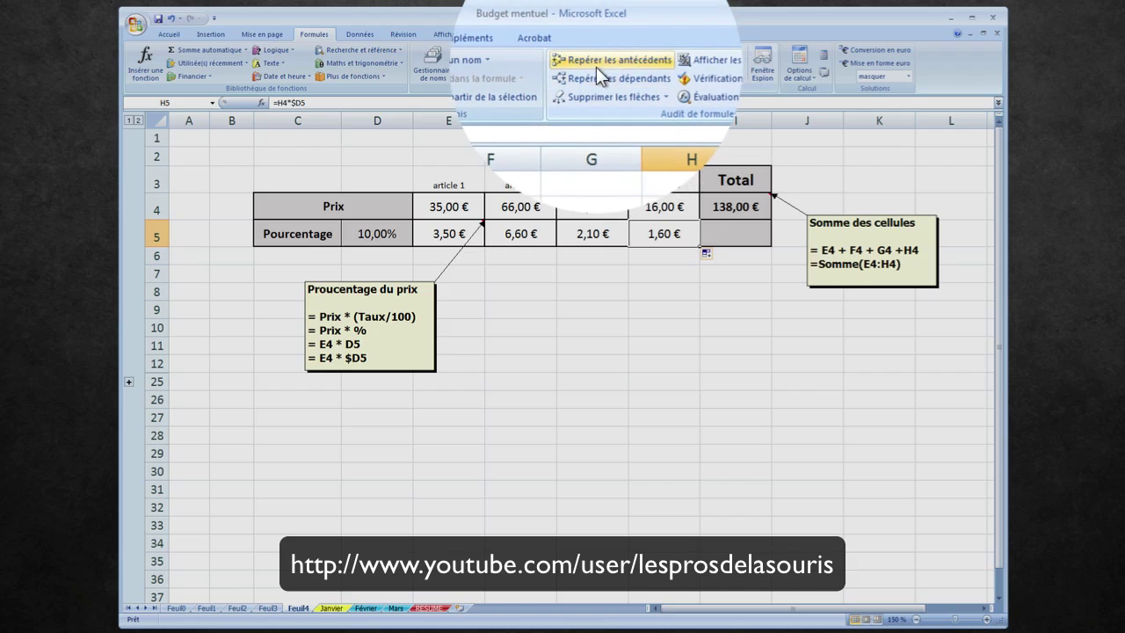
{"action": "left_click", "coordinate": [602, 52]}
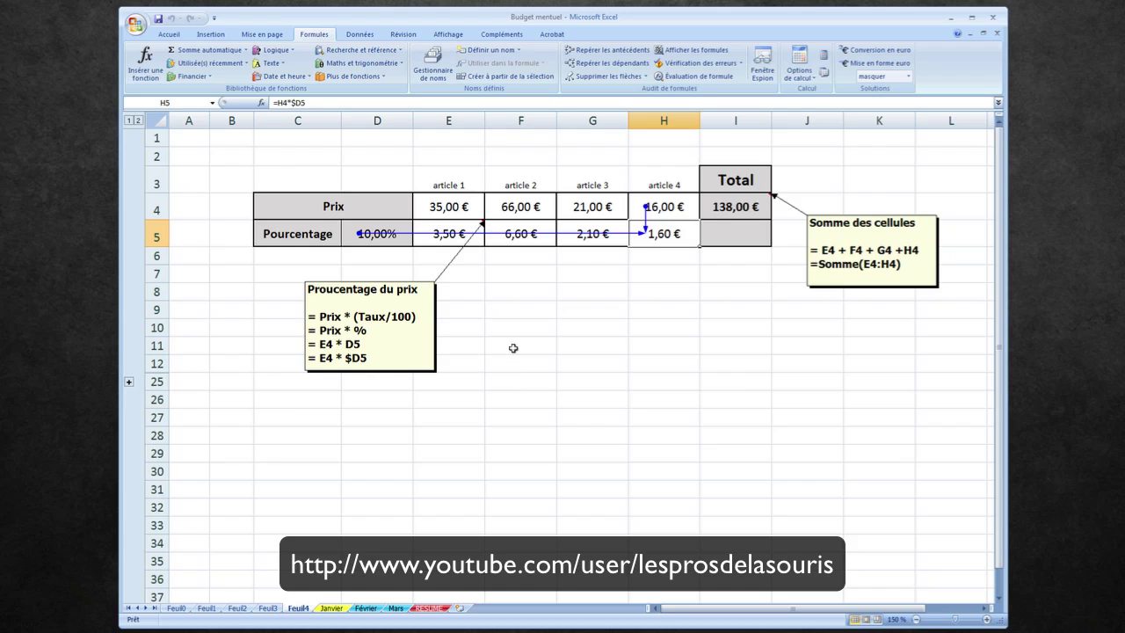
Step: Lock the rate row as well in the E5 formula so it reads =E4*$D$5, and remove the tracing arrows
{"action": "double_click", "coordinate": [453, 234]}
{"action": "double_click", "coordinate": [452, 235]}
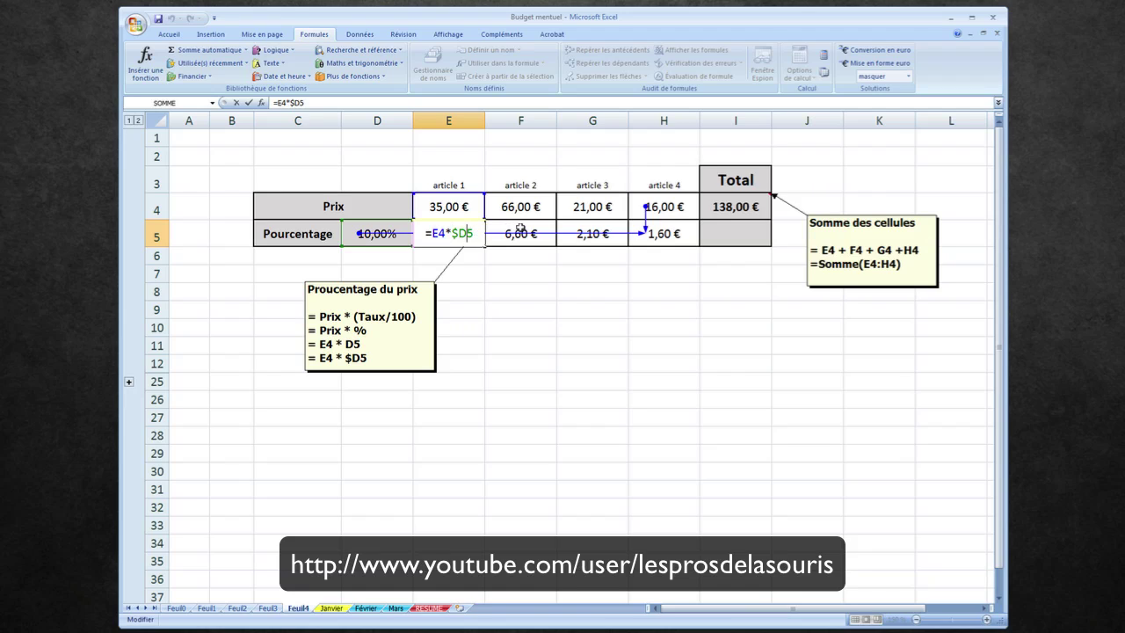
{"action": "type", "text": "$"}
{"action": "key", "text": "Return"}
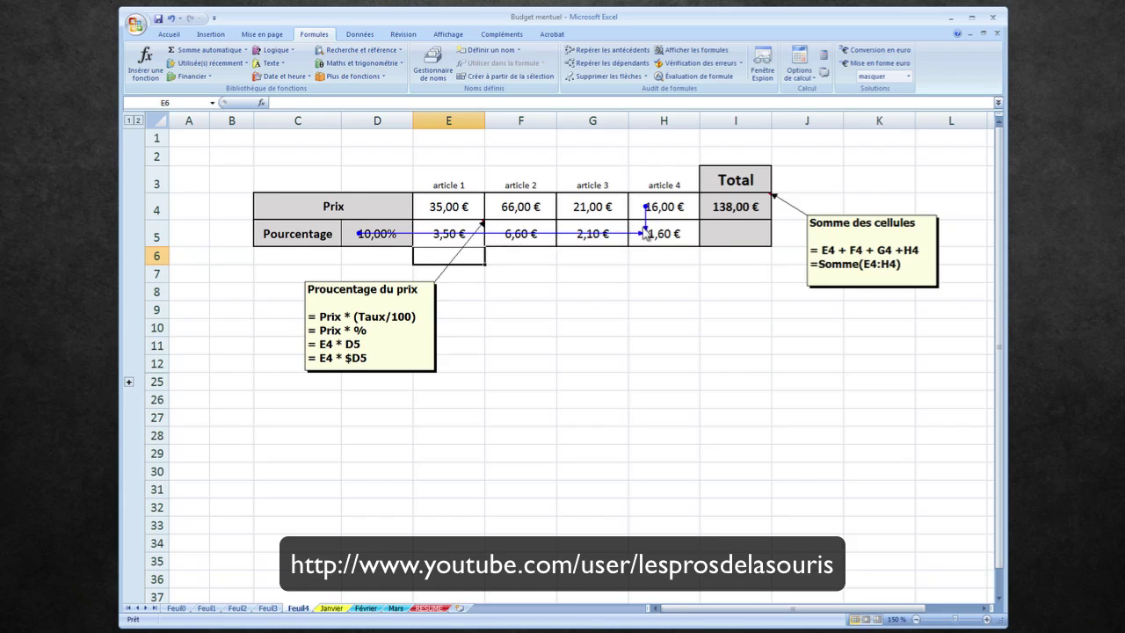
{"action": "left_click", "coordinate": [593, 76]}
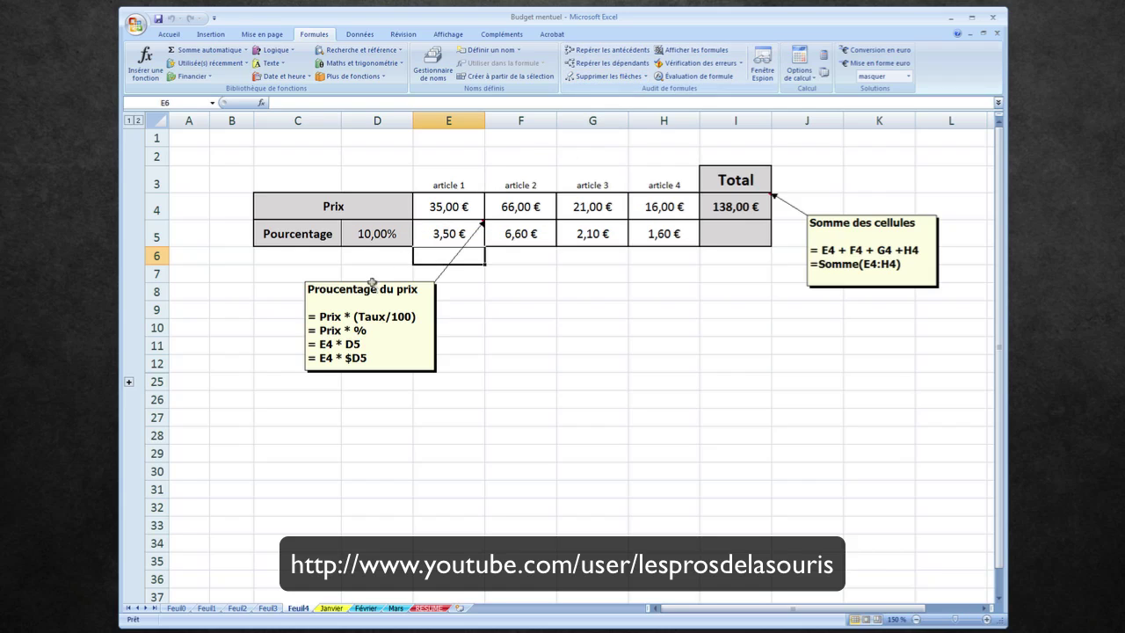
Step: Fill the =E4*$D$5 formula from E5 across to H5, then deselect the range
{"action": "left_click", "coordinate": [426, 237]}
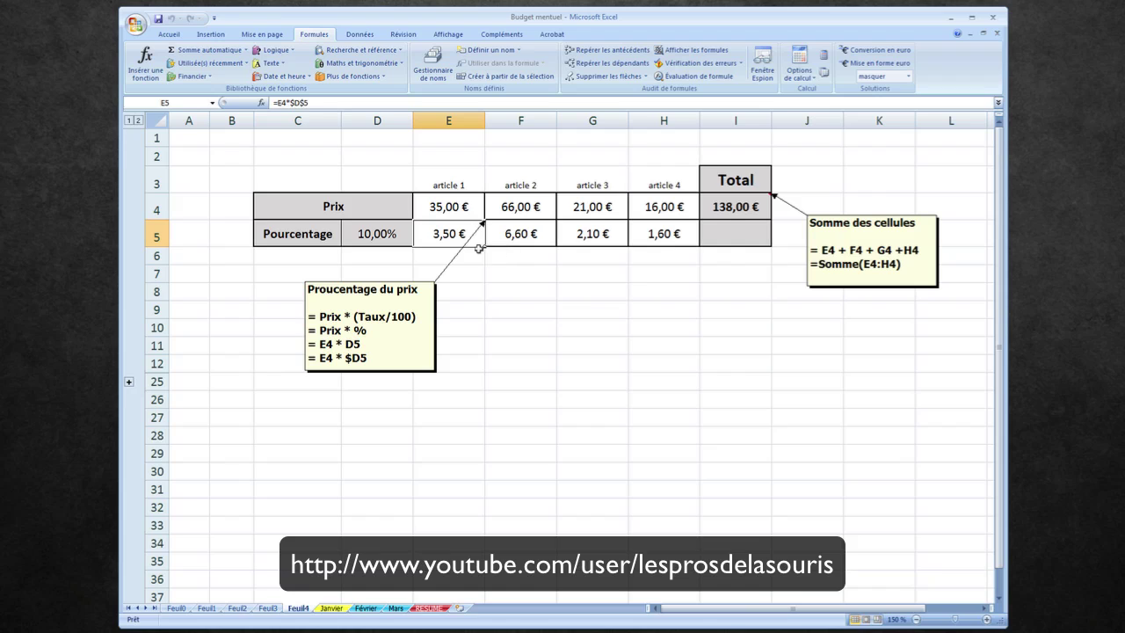
{"action": "left_click_drag", "start_coordinate": [484, 247], "coordinate": [655, 255]}
{"action": "left_click", "coordinate": [615, 295]}
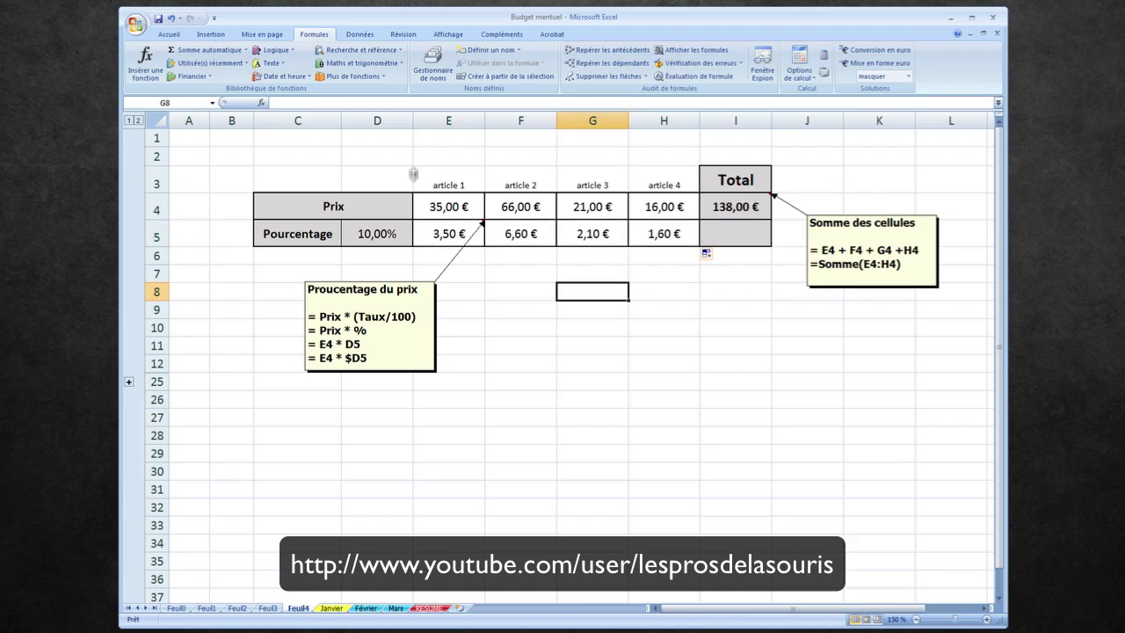
{"action": "left_click", "coordinate": [457, 239]}
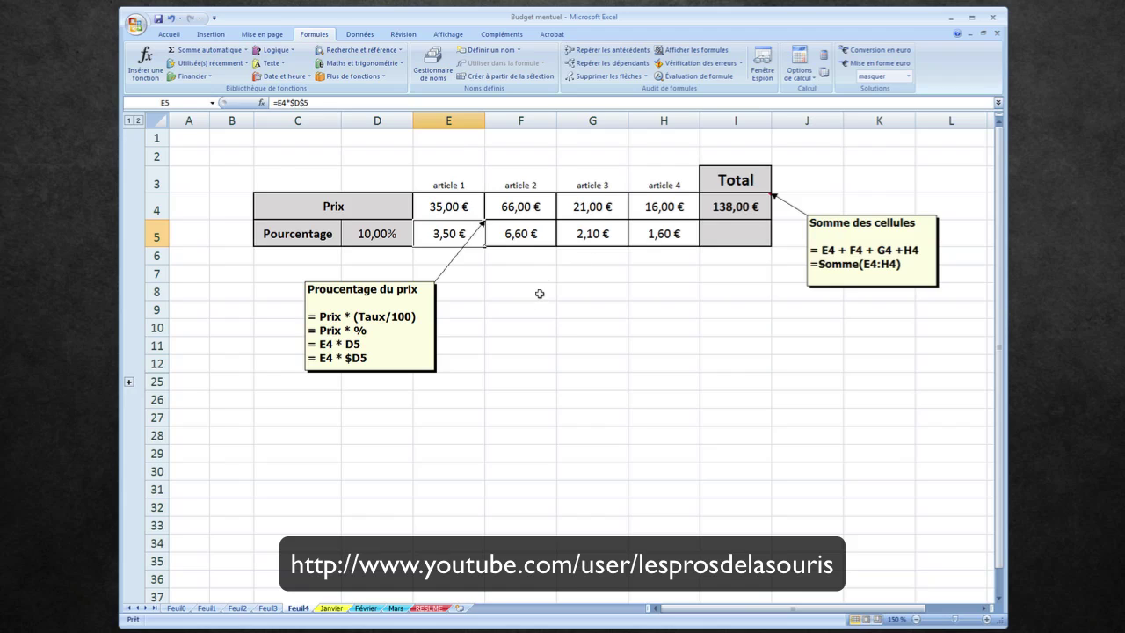
{"action": "left_click", "coordinate": [642, 342]}
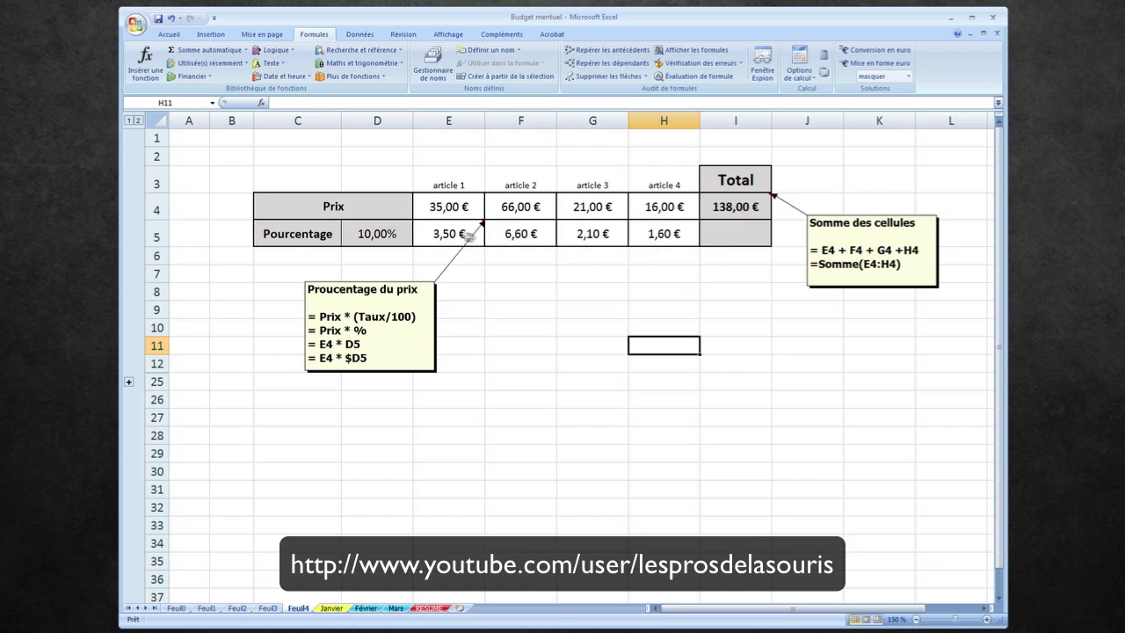
Step: Total the article percentages E5:H5 in cell I5 with Somme automatique
{"action": "left_click_drag", "start_coordinate": [456, 233], "coordinate": [655, 230]}
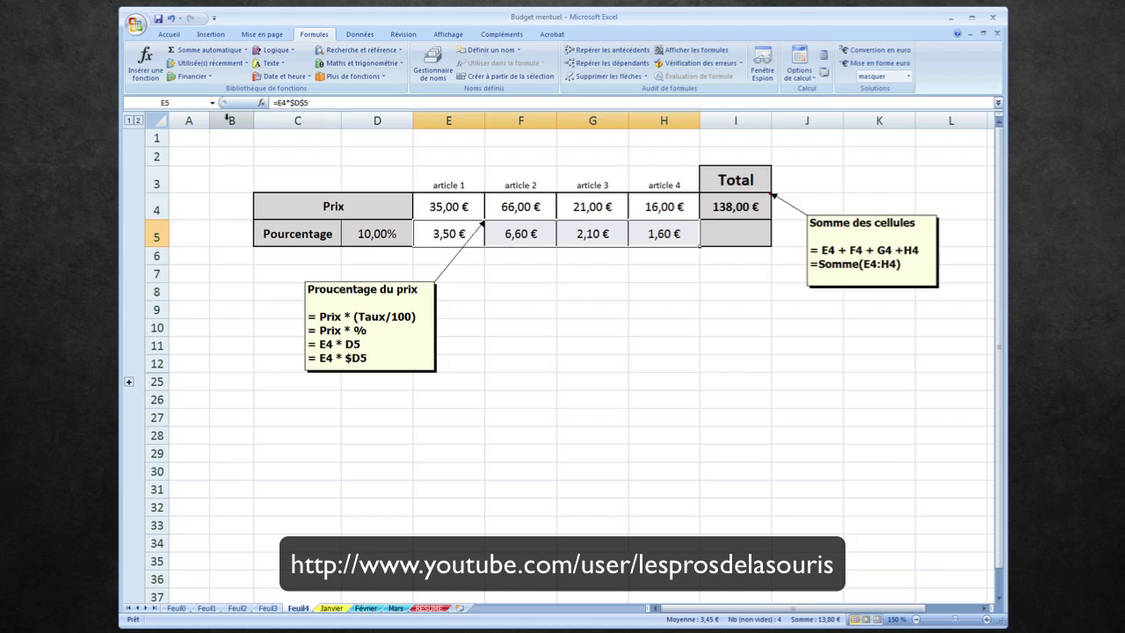
{"action": "left_click", "coordinate": [167, 34]}
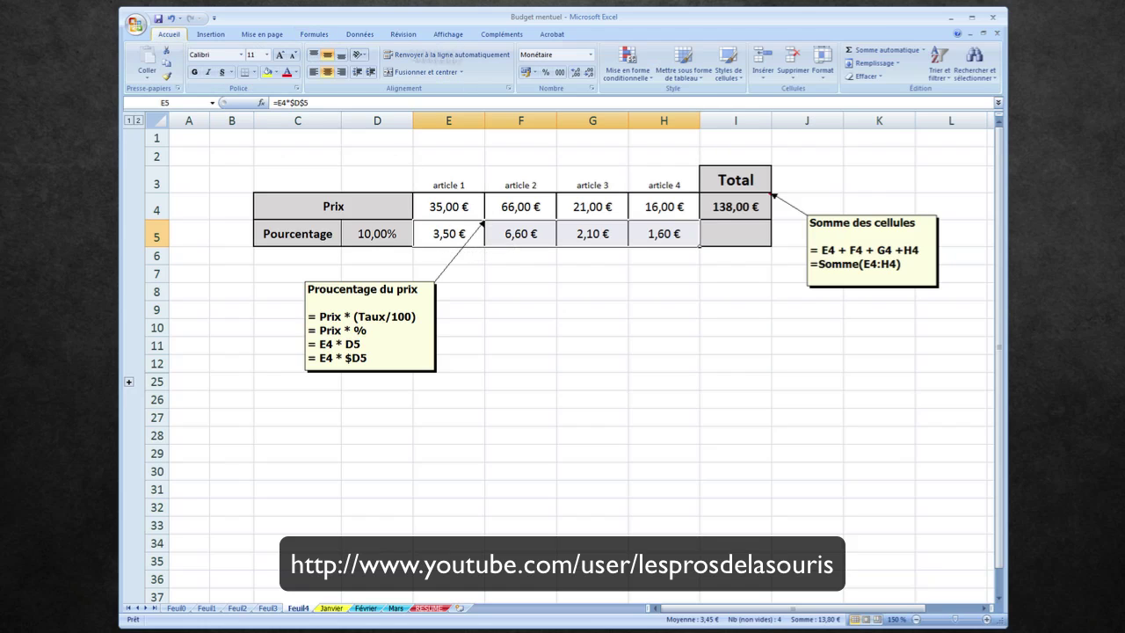
{"action": "left_click", "coordinate": [884, 55]}
{"action": "left_click", "coordinate": [682, 311]}
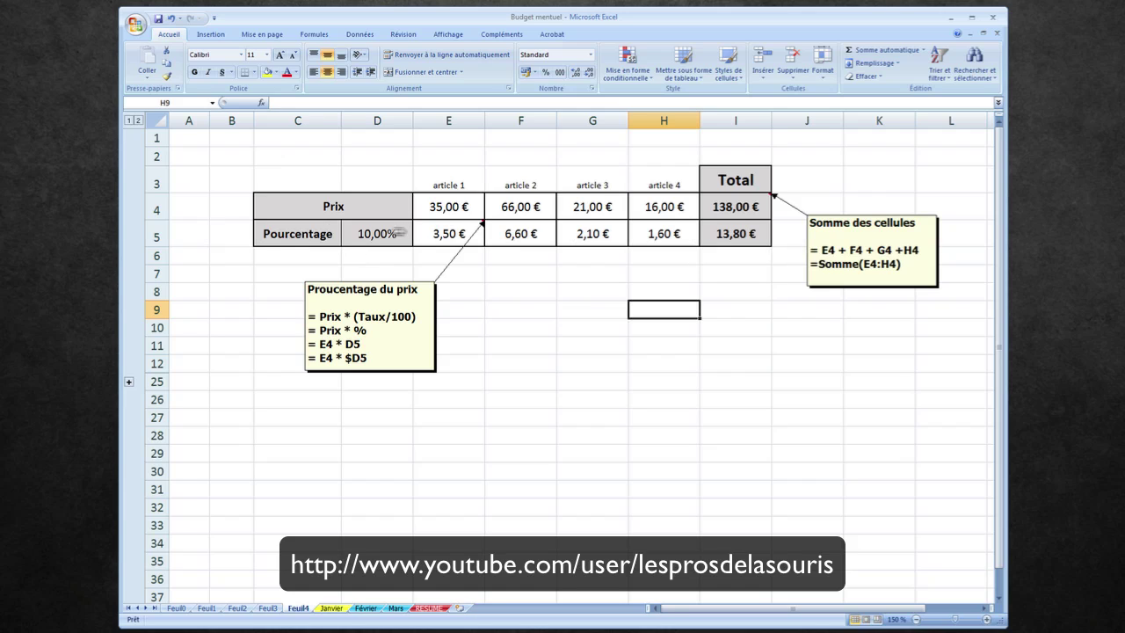
Step: Set the percentage rate in cell D5 to 13,6% and reselect the cell
{"action": "left_click", "coordinate": [374, 235]}
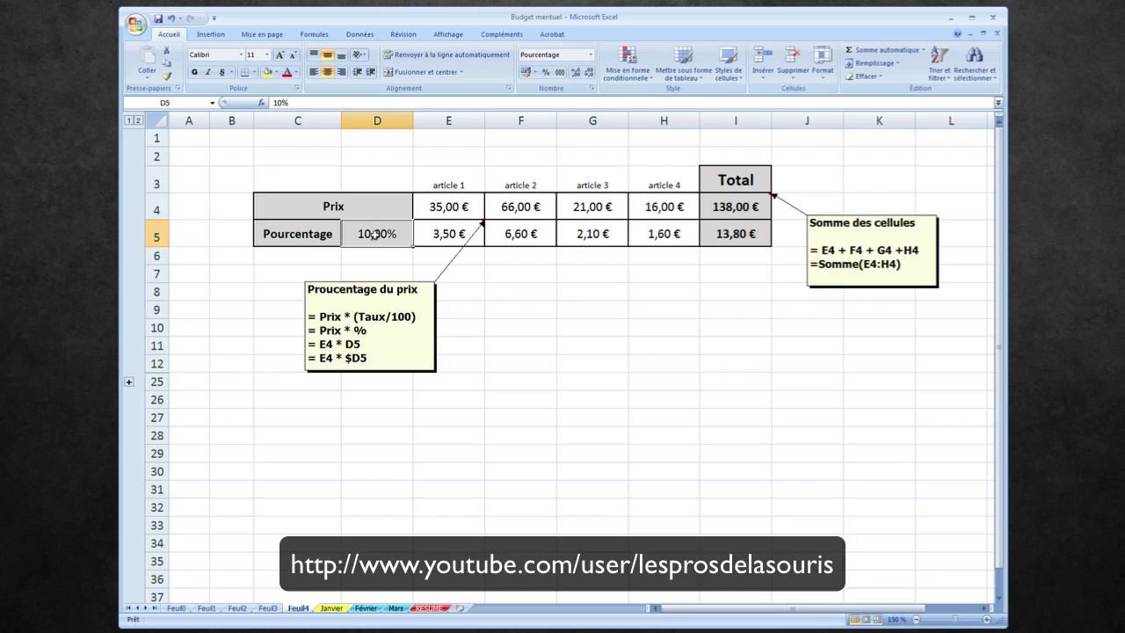
{"action": "type", "text": "1"}
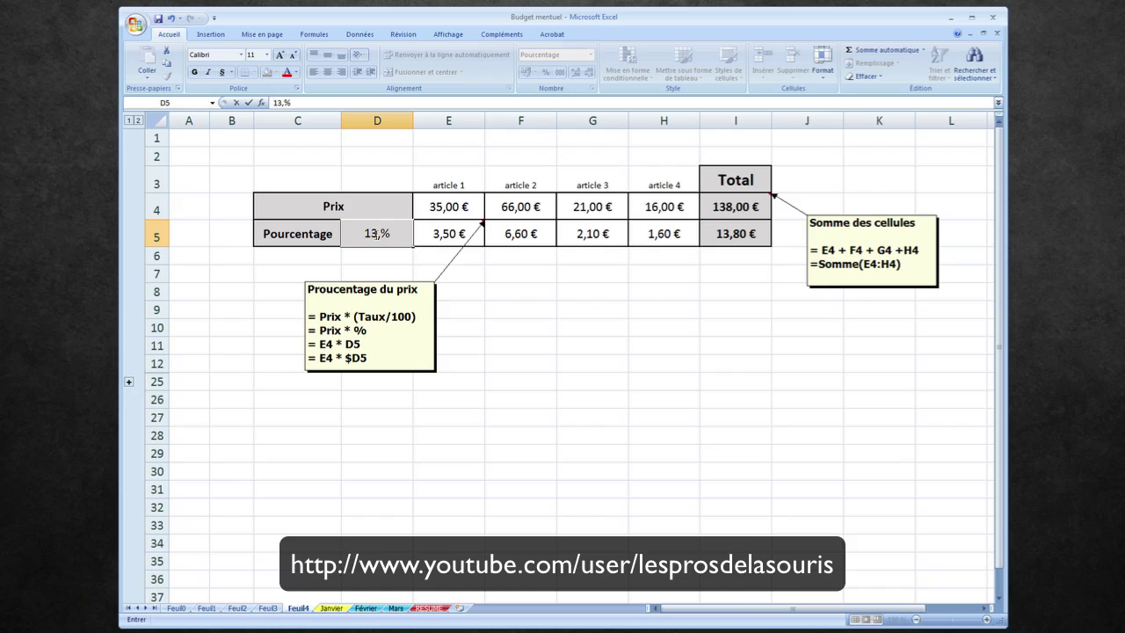
{"action": "type", "text": "6"}
{"action": "key", "text": "Return"}
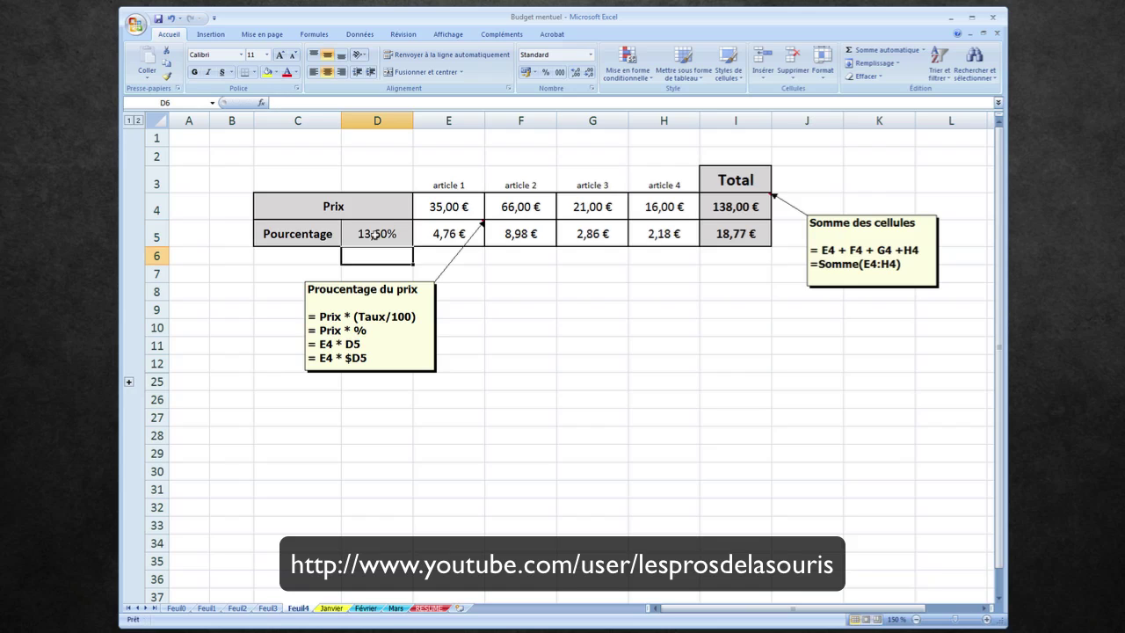
{"action": "left_click", "coordinate": [374, 234]}
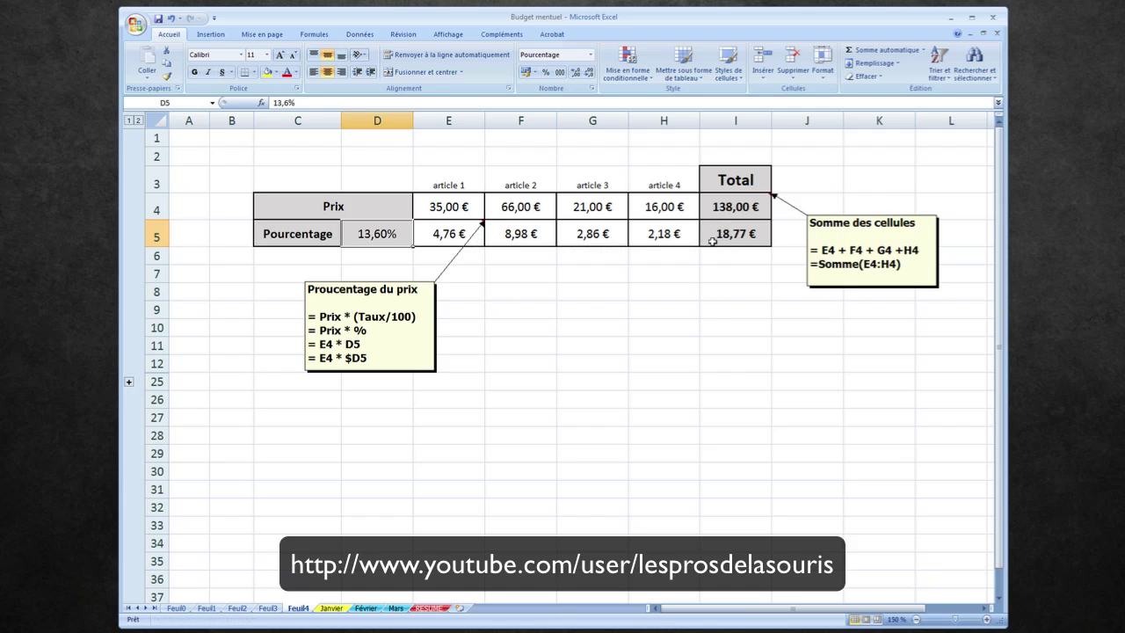
Step: Set the article 3 price in cell G4 to 31
{"action": "left_click", "coordinate": [594, 206]}
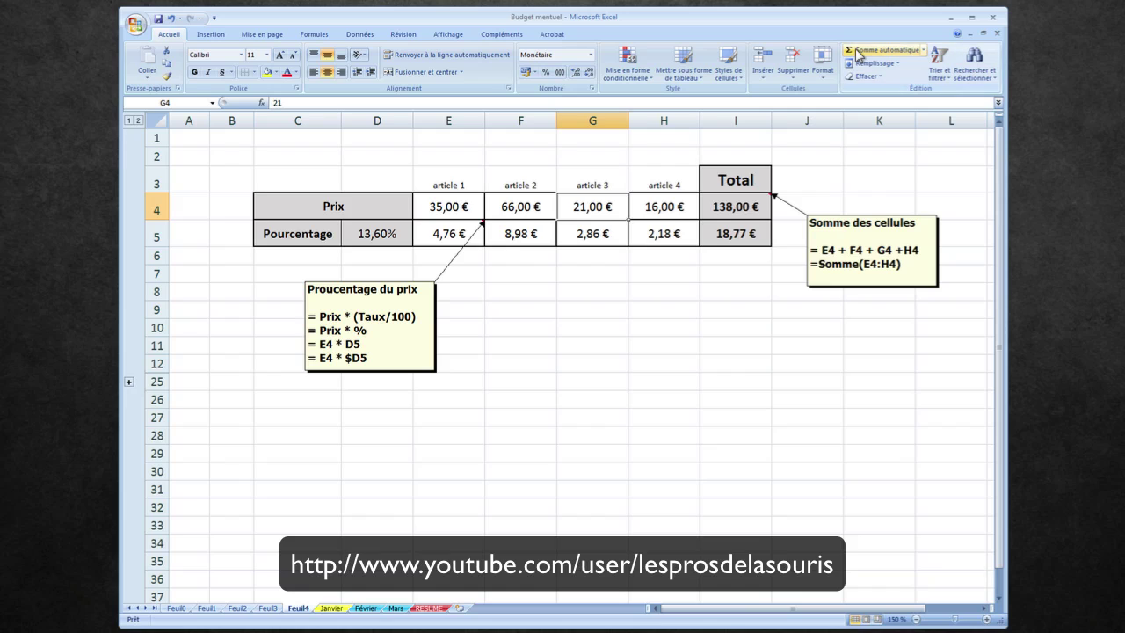
{"action": "type", "text": "31"}
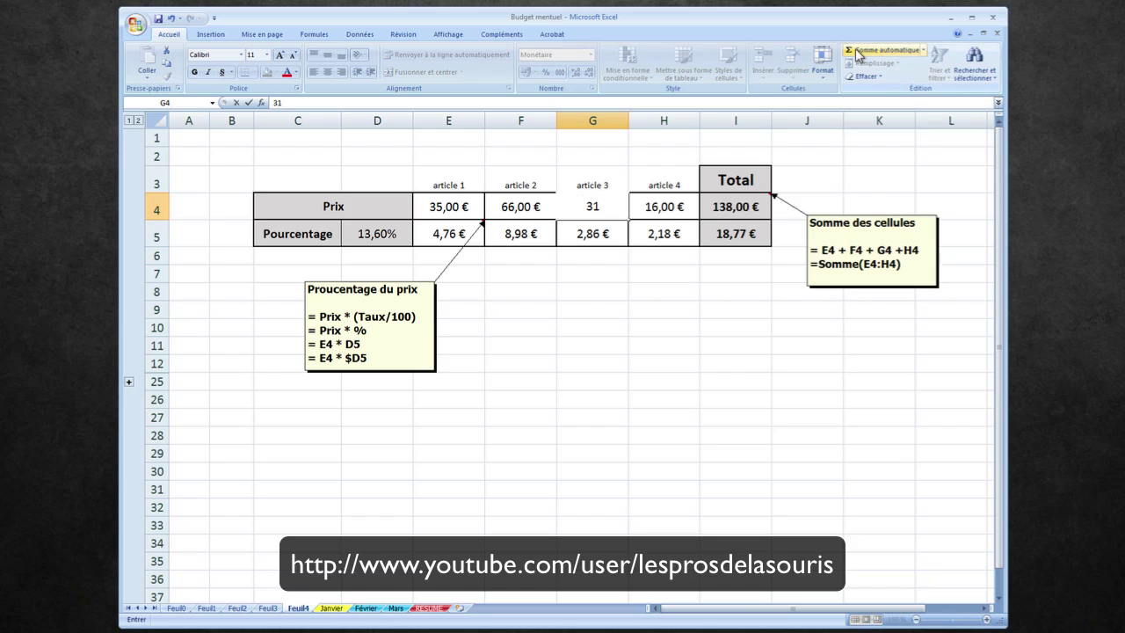
{"action": "key", "text": "Return"}
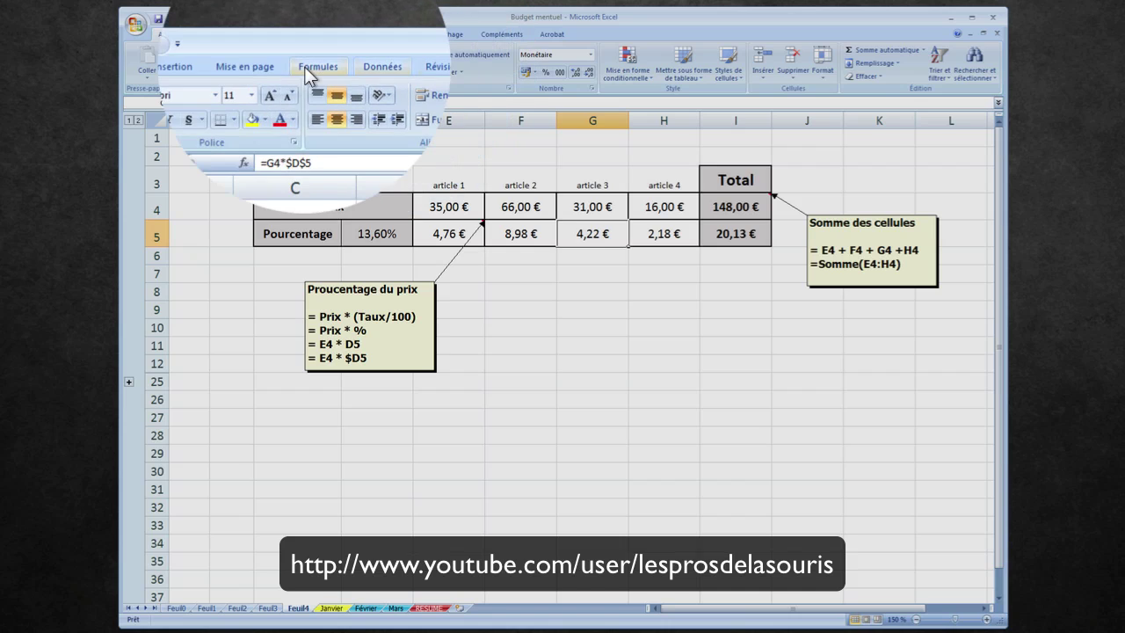
Step: Trace the precedents of the article 3 percentage in G5, and remove the tracing arrows
{"action": "left_click", "coordinate": [314, 34]}
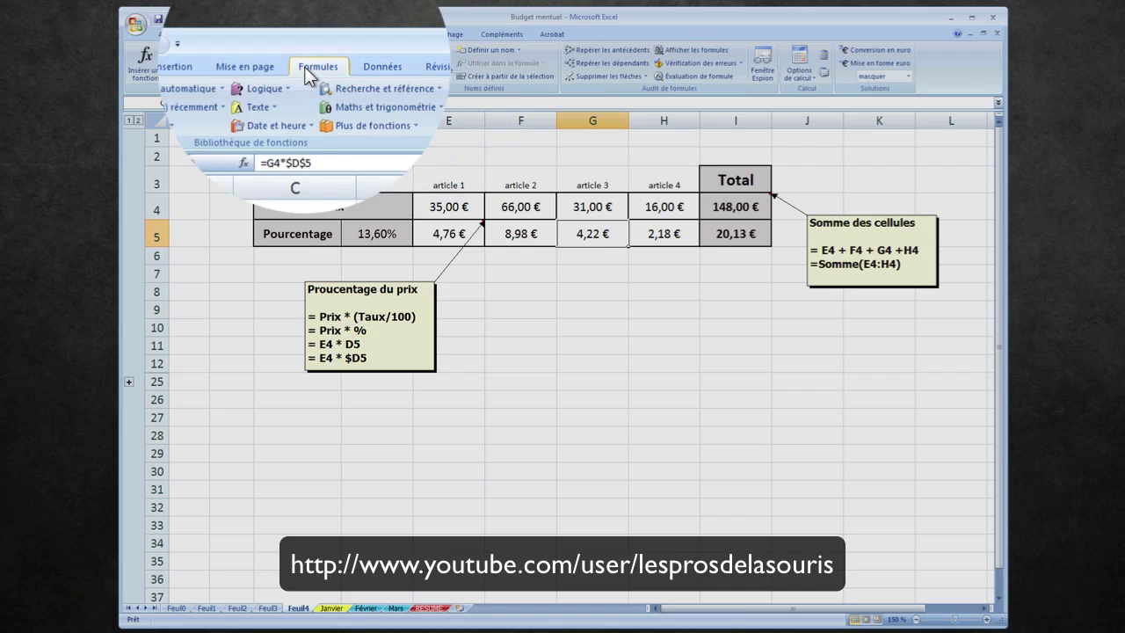
{"action": "left_click", "coordinate": [606, 51]}
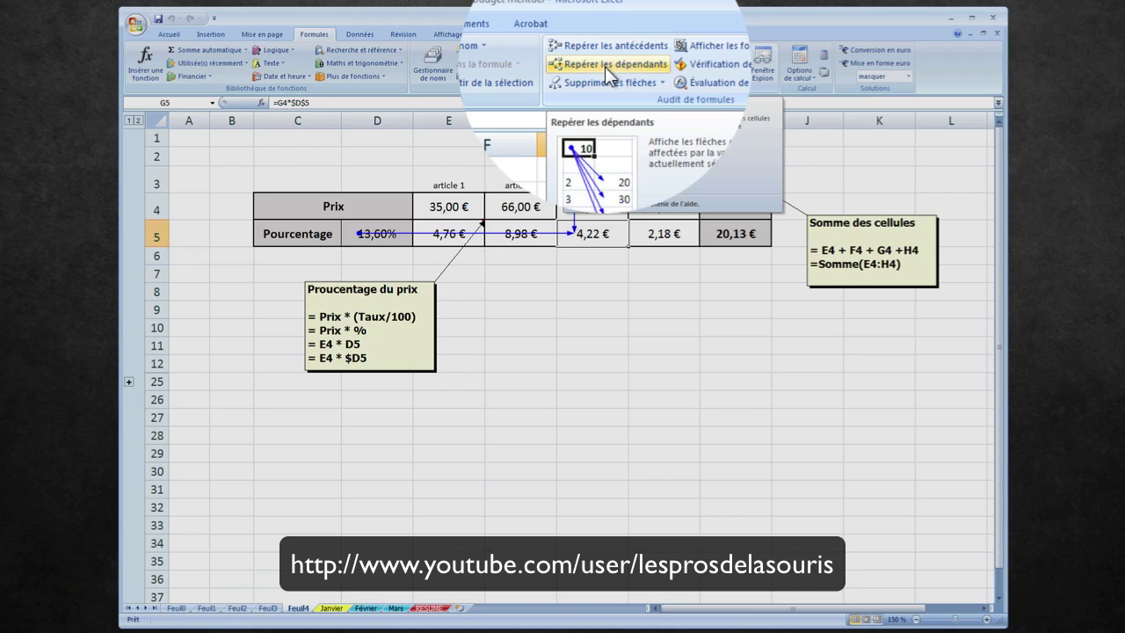
{"action": "left_click", "coordinate": [605, 76]}
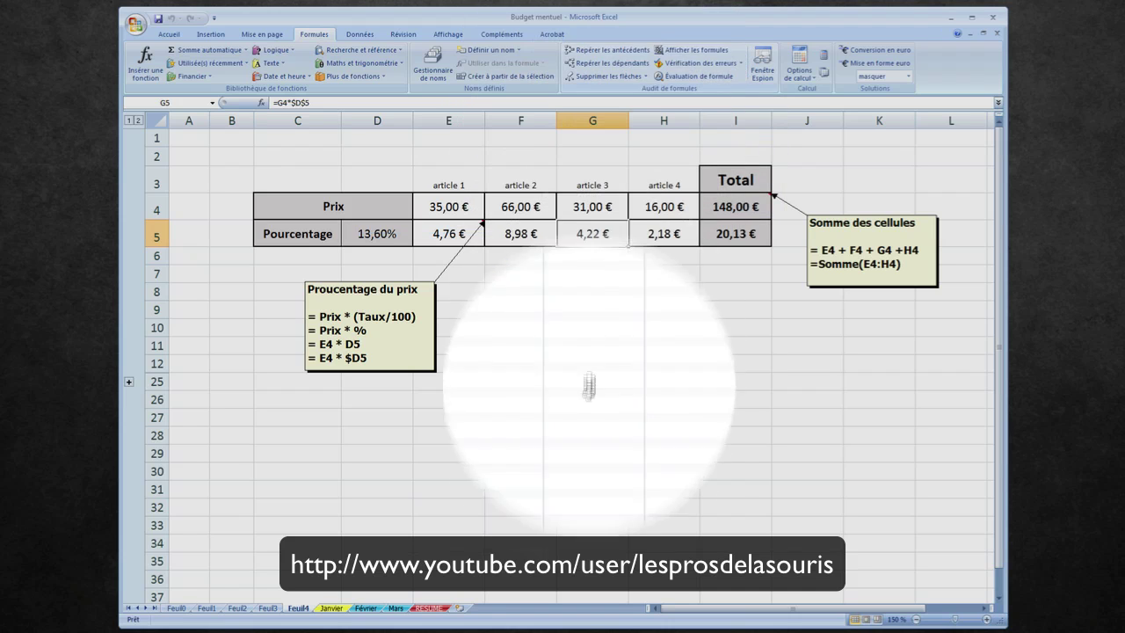
{"action": "left_click", "coordinate": [572, 254]}
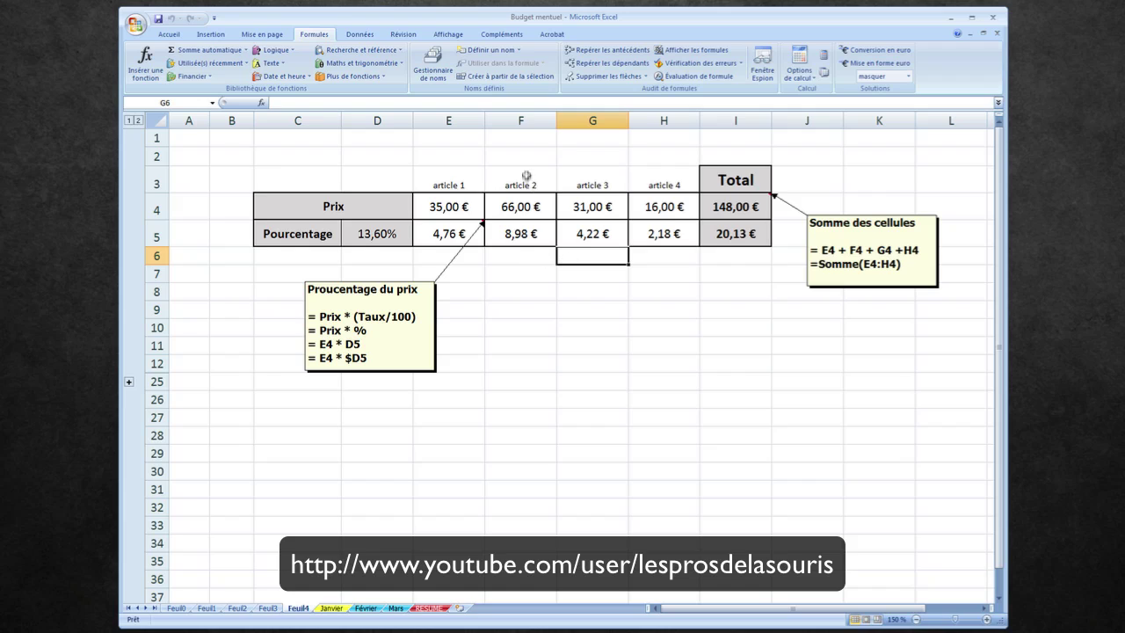
{"action": "left_click", "coordinate": [525, 176]}
{"action": "left_click", "coordinate": [534, 158]}
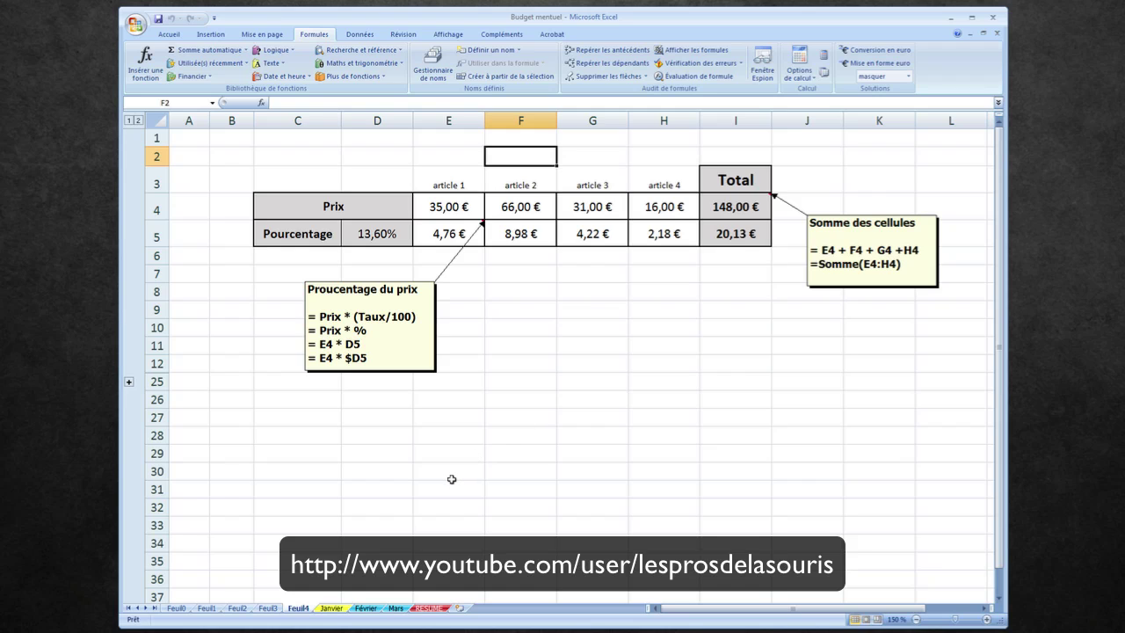
Step: Expand the collapsed row group above row 25 to work on the weekday table
{"action": "left_click", "coordinate": [129, 381]}
{"action": "scroll", "coordinate": [342, 381], "scroll_direction": "down", "scroll_amount": 4}
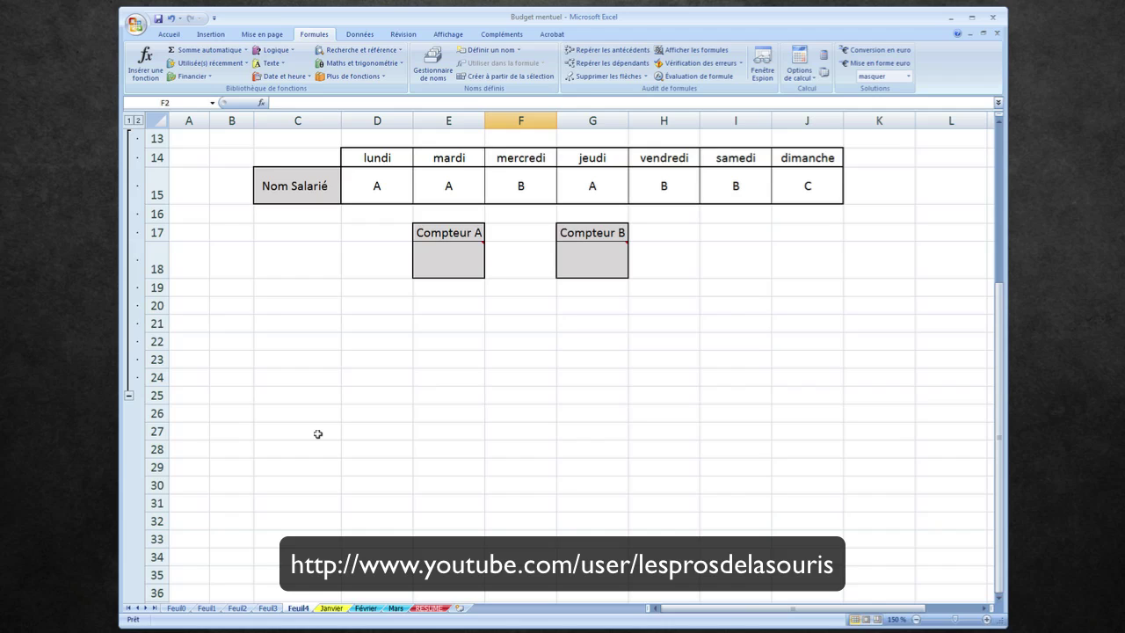
{"action": "left_click", "coordinate": [167, 35]}
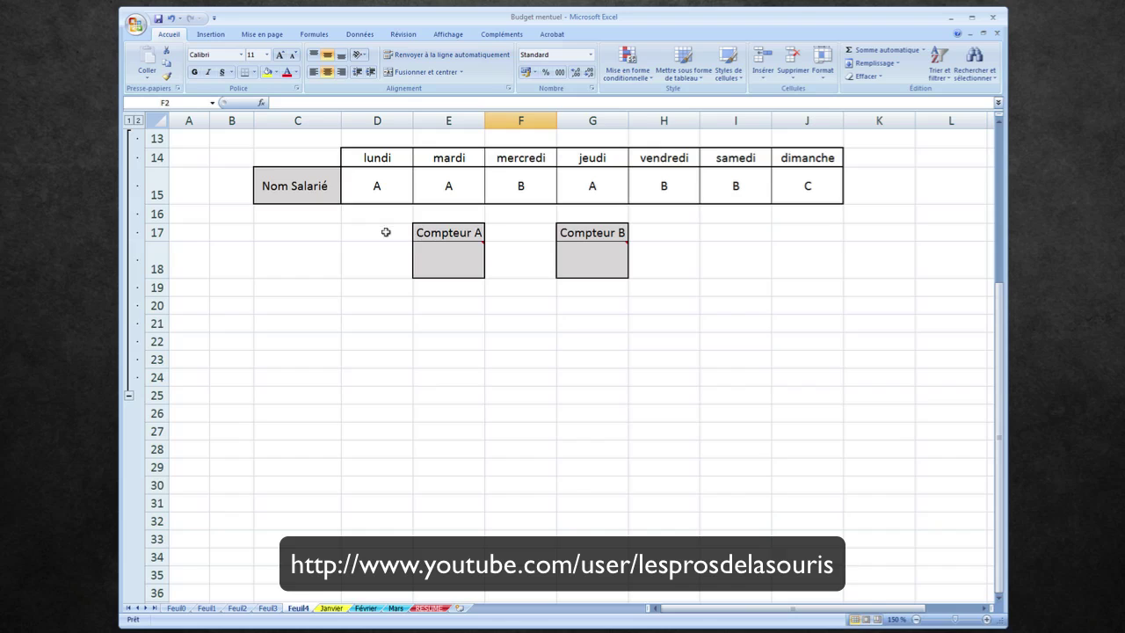
Step: Show the comment attached to cell E18 under Compteur A
{"action": "mouse_move", "coordinate": [595, 269]}
{"action": "right_click", "coordinate": [439, 264]}
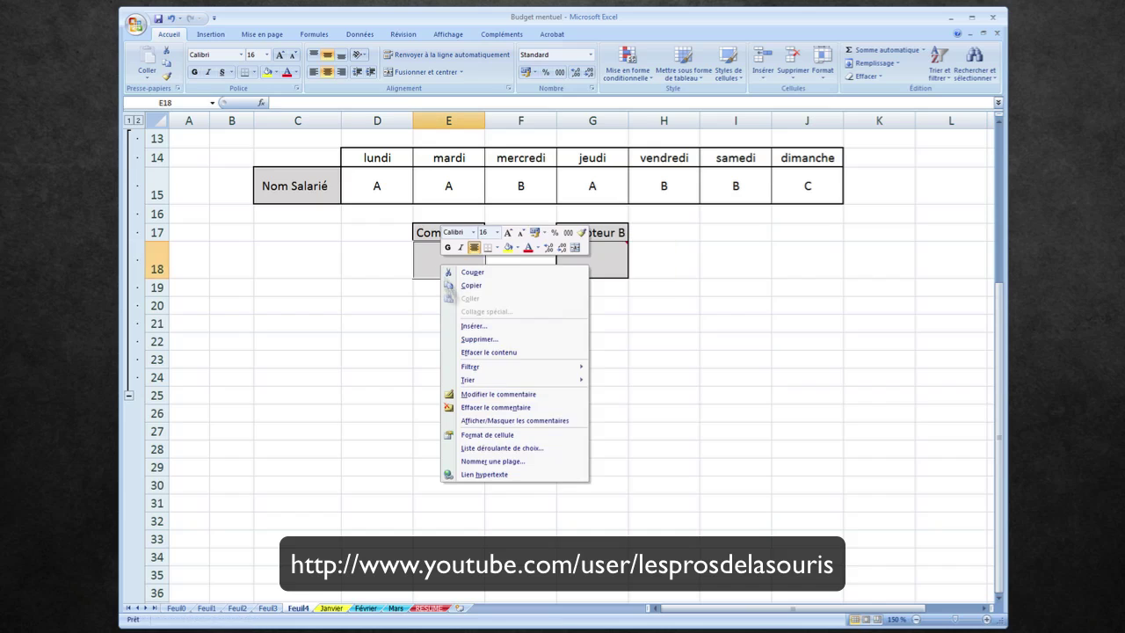
{"action": "left_click", "coordinate": [488, 423]}
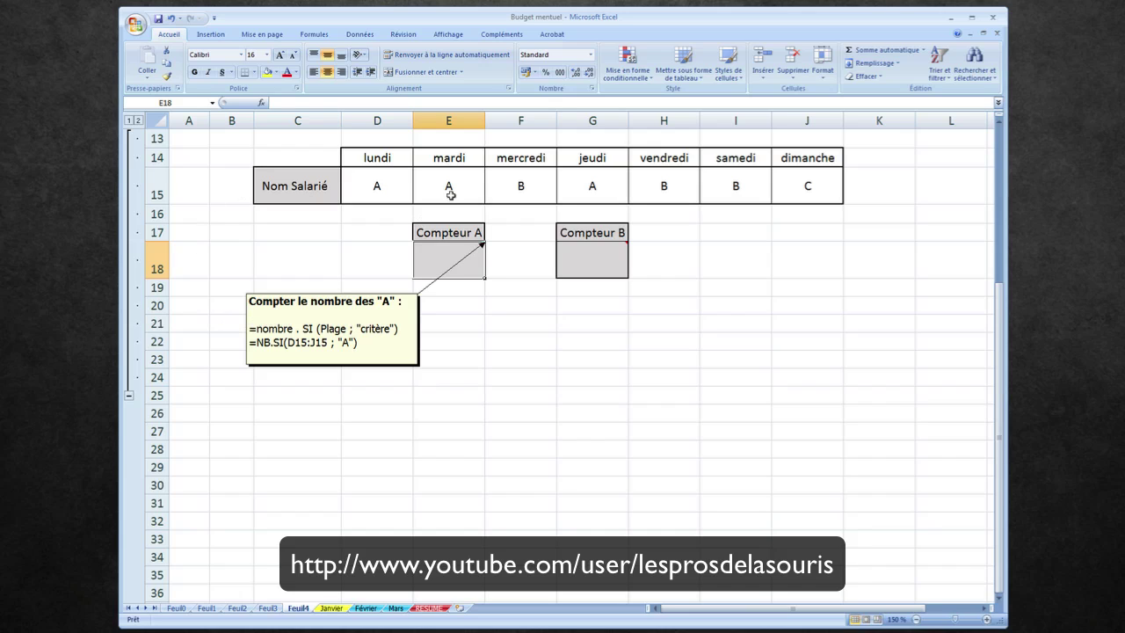
Step: Examine the NB.SI syntax and example in the E18 comment, highlighting the function name, range and criterion
{"action": "left_click", "coordinate": [306, 327]}
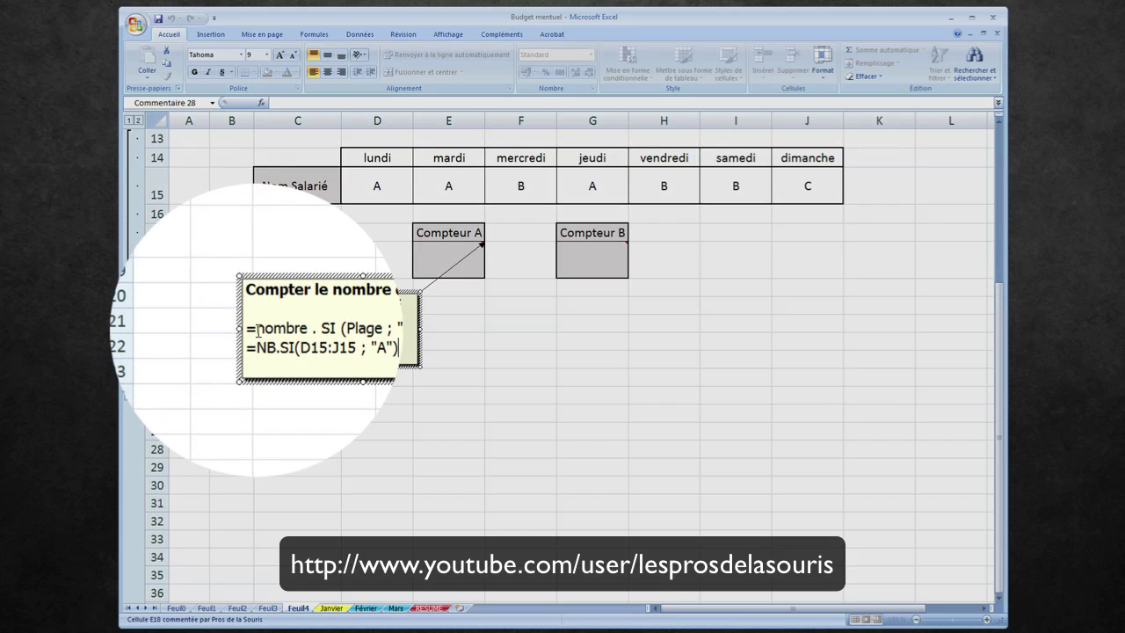
{"action": "left_click", "coordinate": [256, 329]}
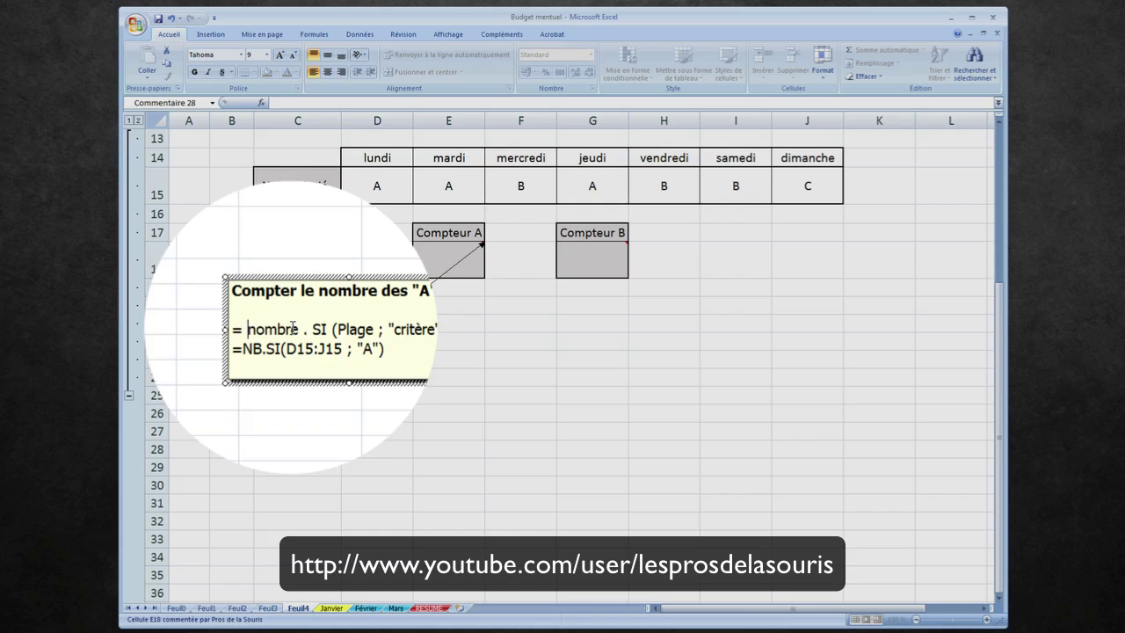
{"action": "double_click", "coordinate": [309, 329]}
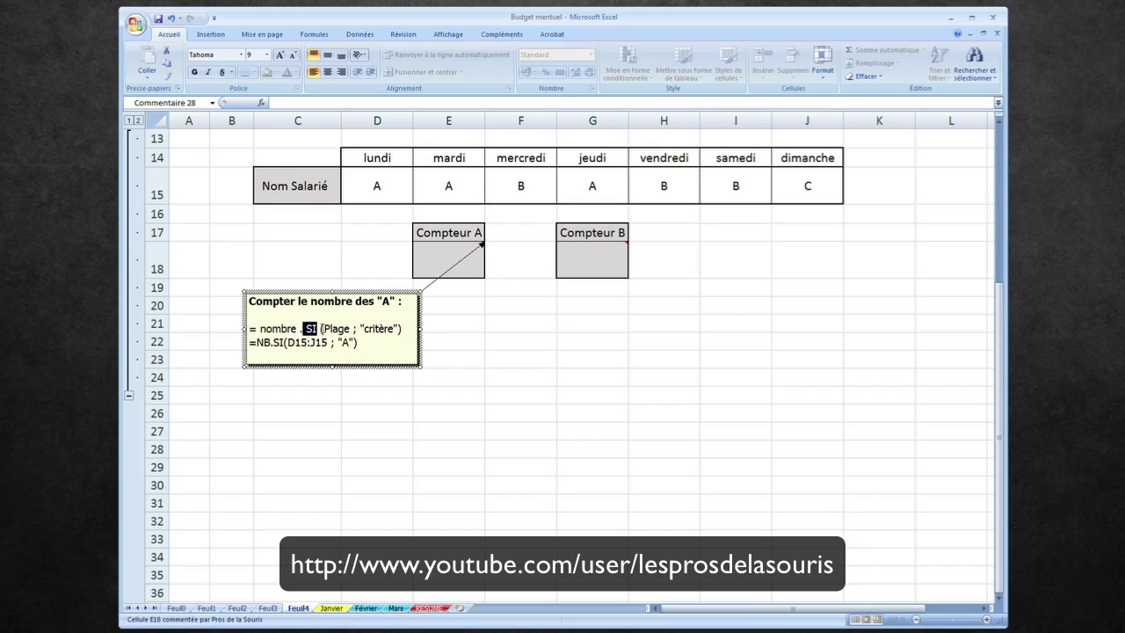
{"action": "left_click_drag", "start_coordinate": [320, 328], "coordinate": [353, 328]}
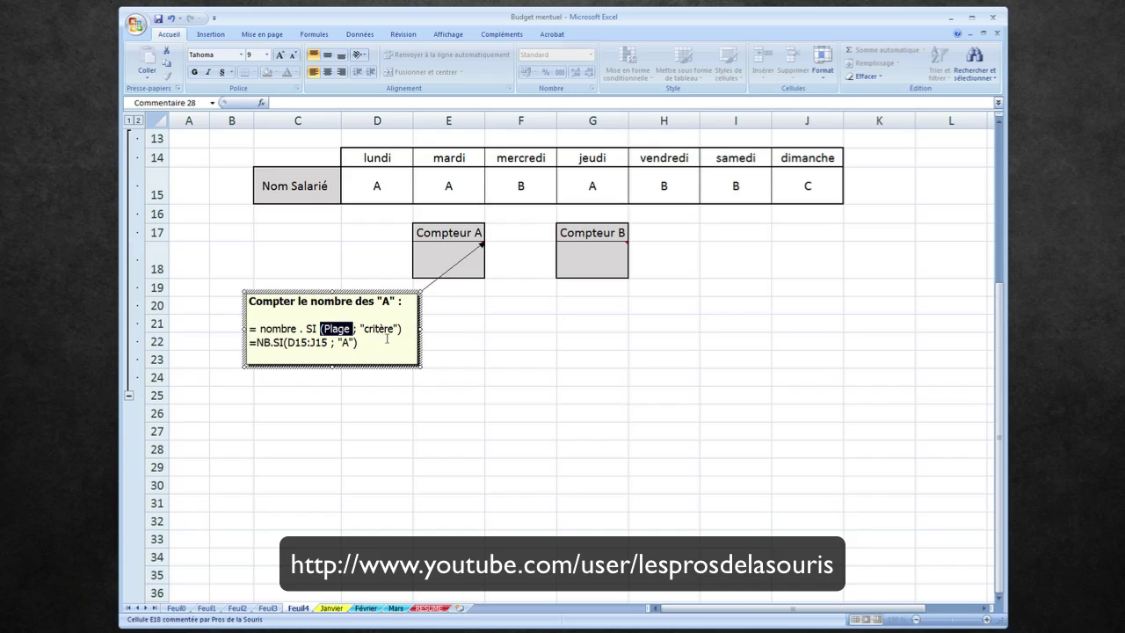
{"action": "left_click_drag", "start_coordinate": [260, 329], "coordinate": [288, 325]}
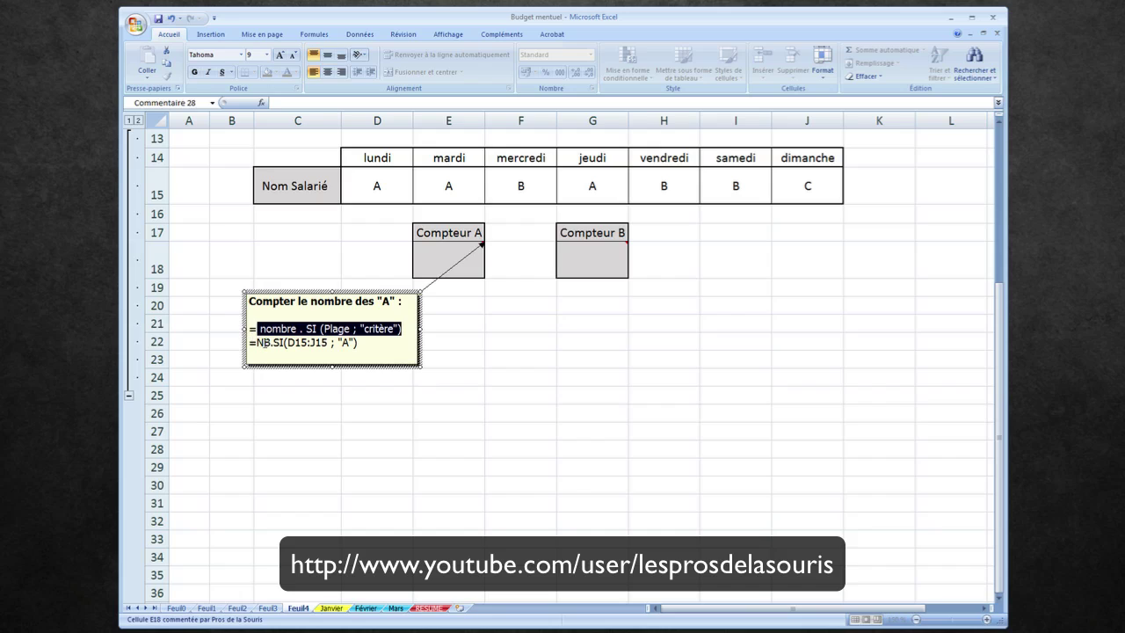
{"action": "left_click", "coordinate": [257, 342]}
{"action": "left_click_drag", "start_coordinate": [257, 342], "coordinate": [270, 342]}
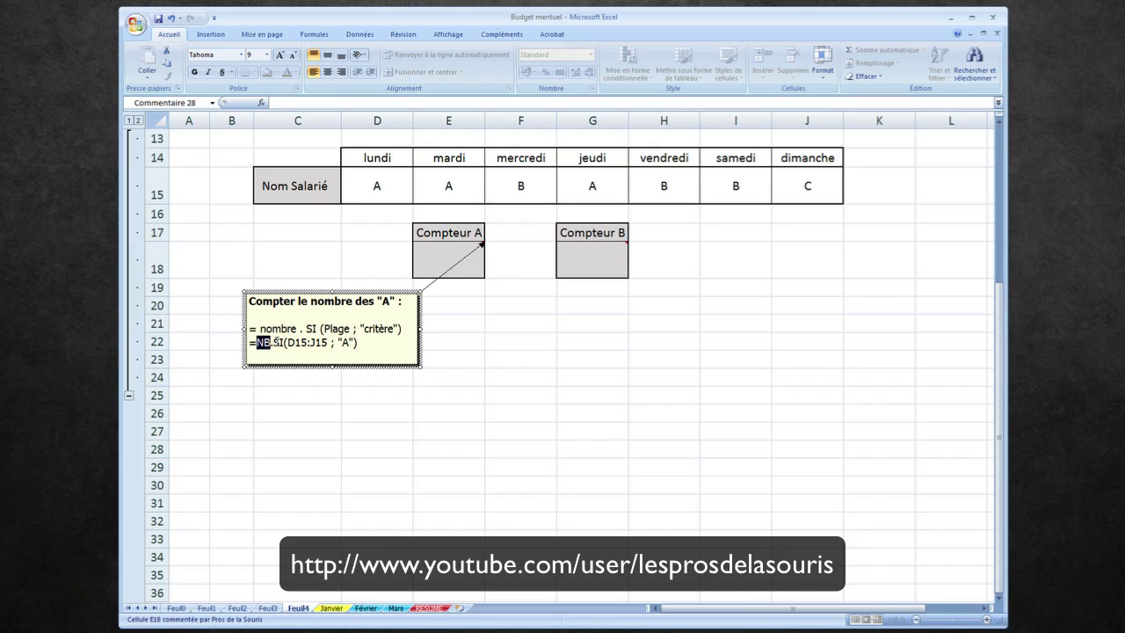
{"action": "left_click", "coordinate": [271, 342]}
{"action": "left_click_drag", "start_coordinate": [284, 342], "coordinate": [329, 341]}
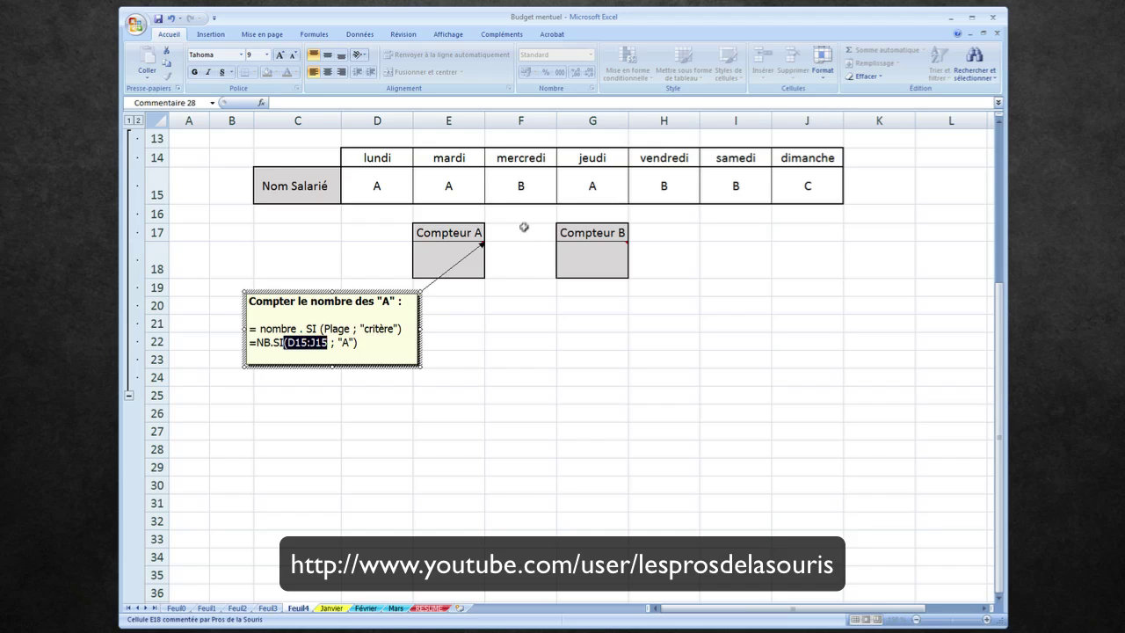
{"action": "left_click", "coordinate": [341, 341]}
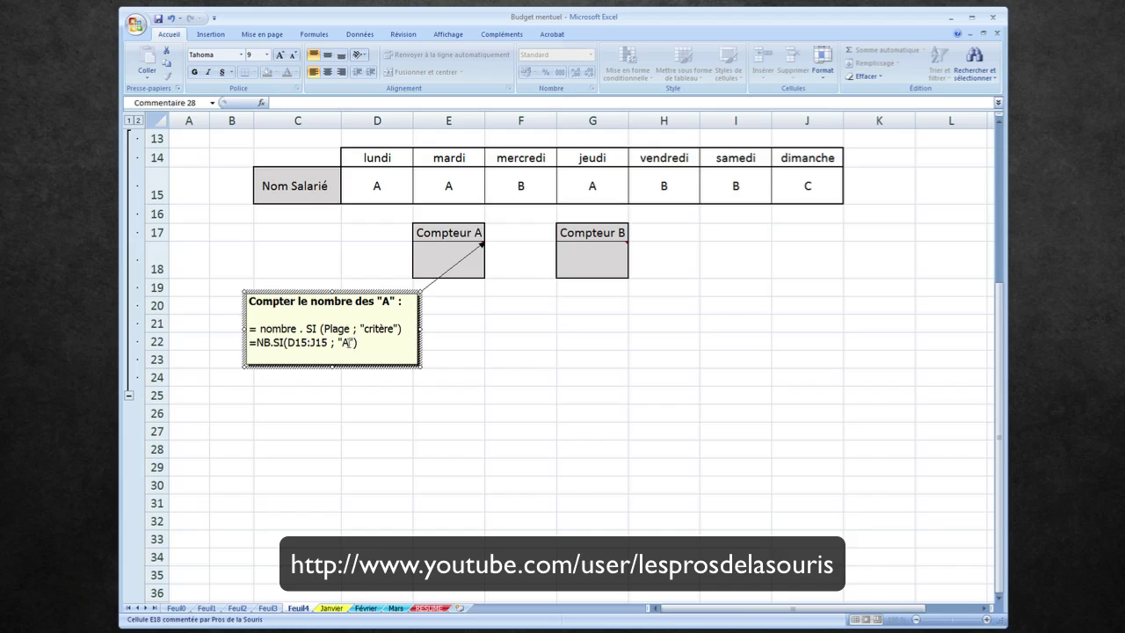
{"action": "double_click", "coordinate": [345, 342]}
Step: Enter the formula =NB.SI(D15:J15;"A") in cell E18 under Compteur A to count the A entries
{"action": "left_click", "coordinate": [444, 254]}
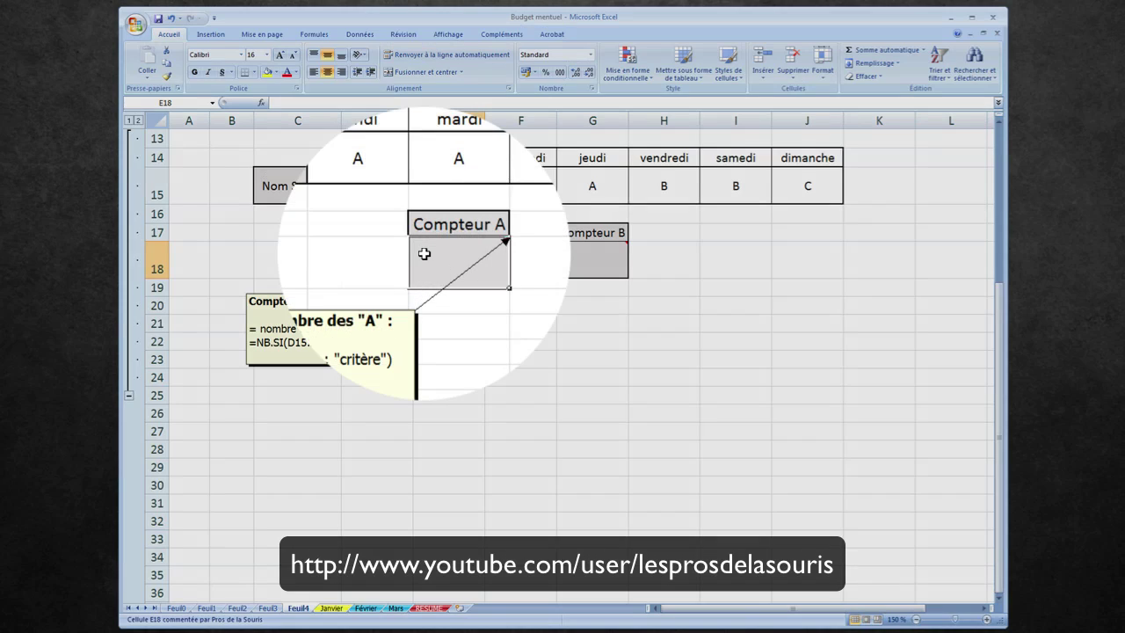
{"action": "type", "text": "="}
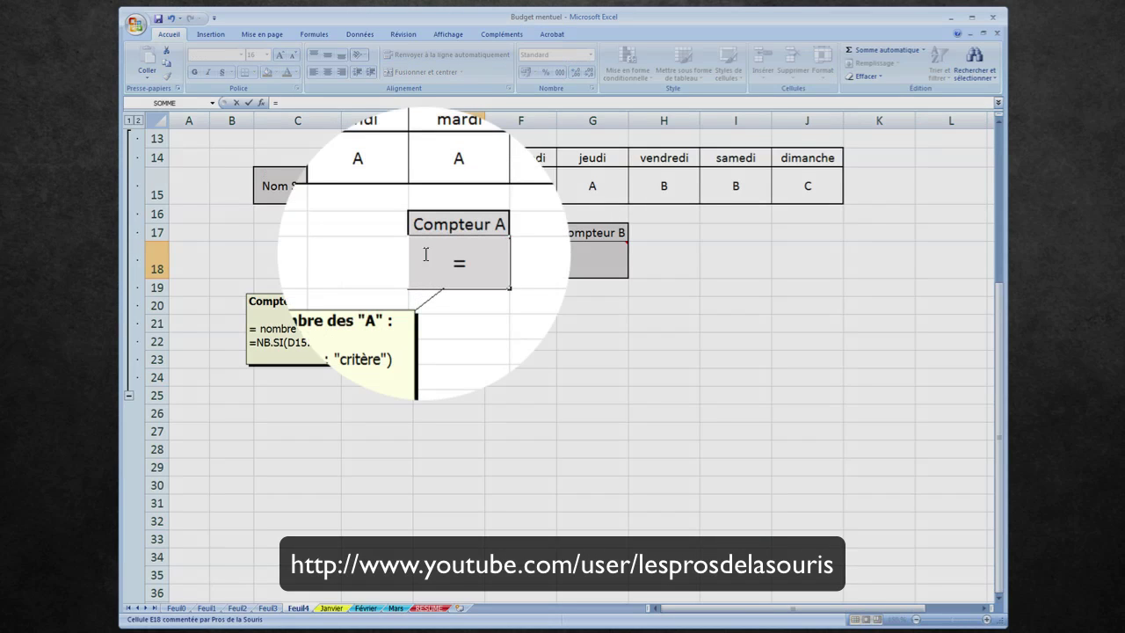
{"action": "type", "text": "nb"}
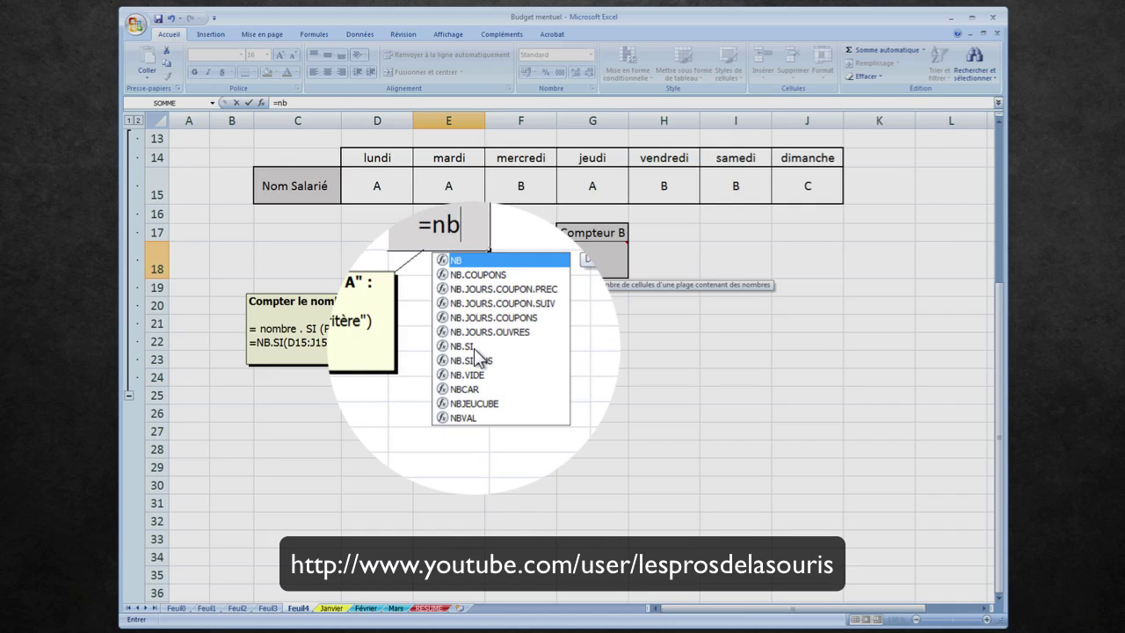
{"action": "type", "text": "."}
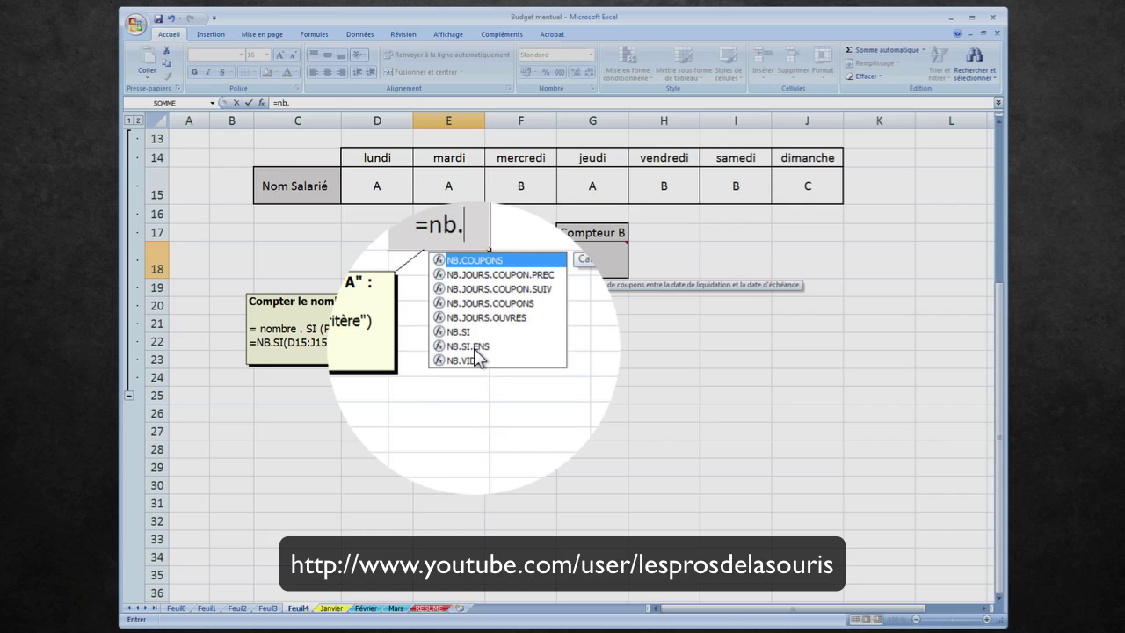
{"action": "type", "text": "si"}
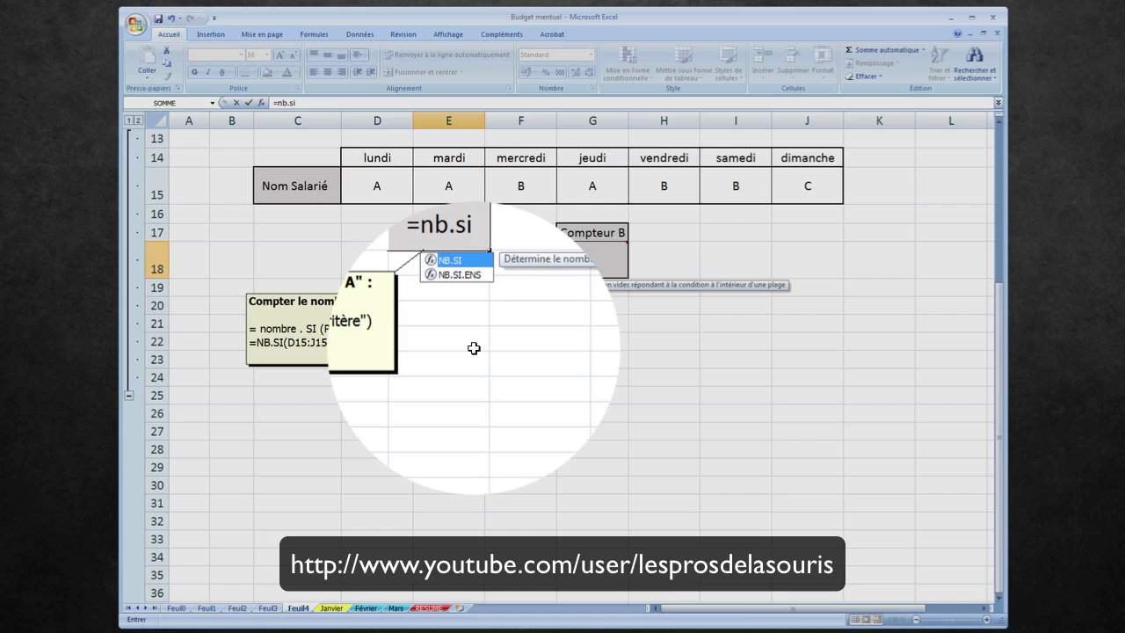
{"action": "type", "text": "("}
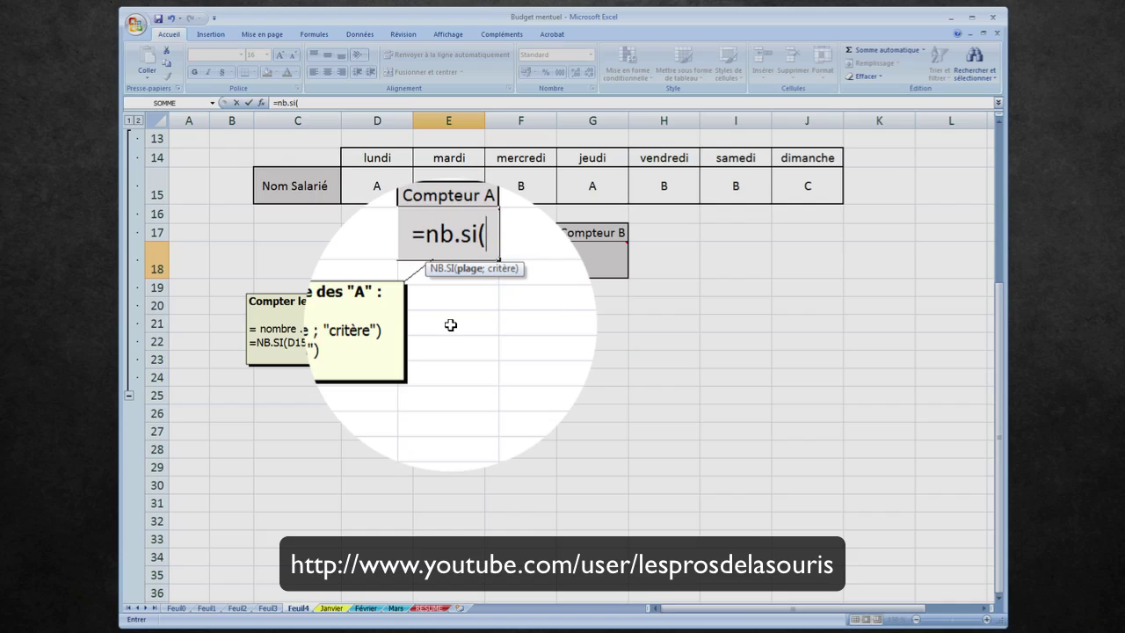
{"action": "type", "text": "D"}
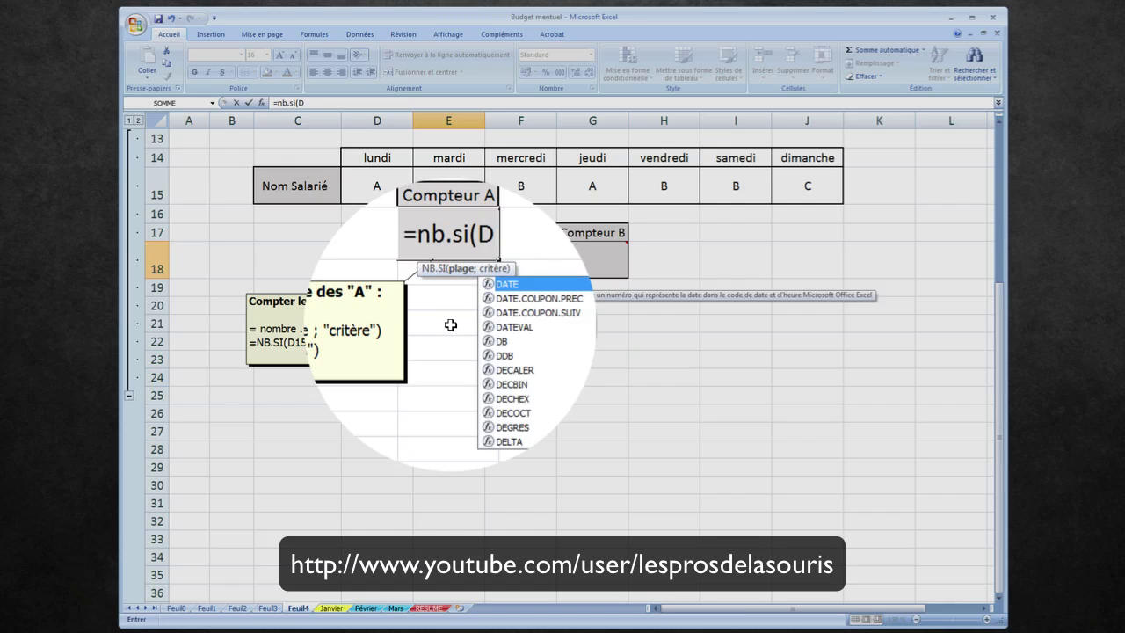
{"action": "type", "text": "15"}
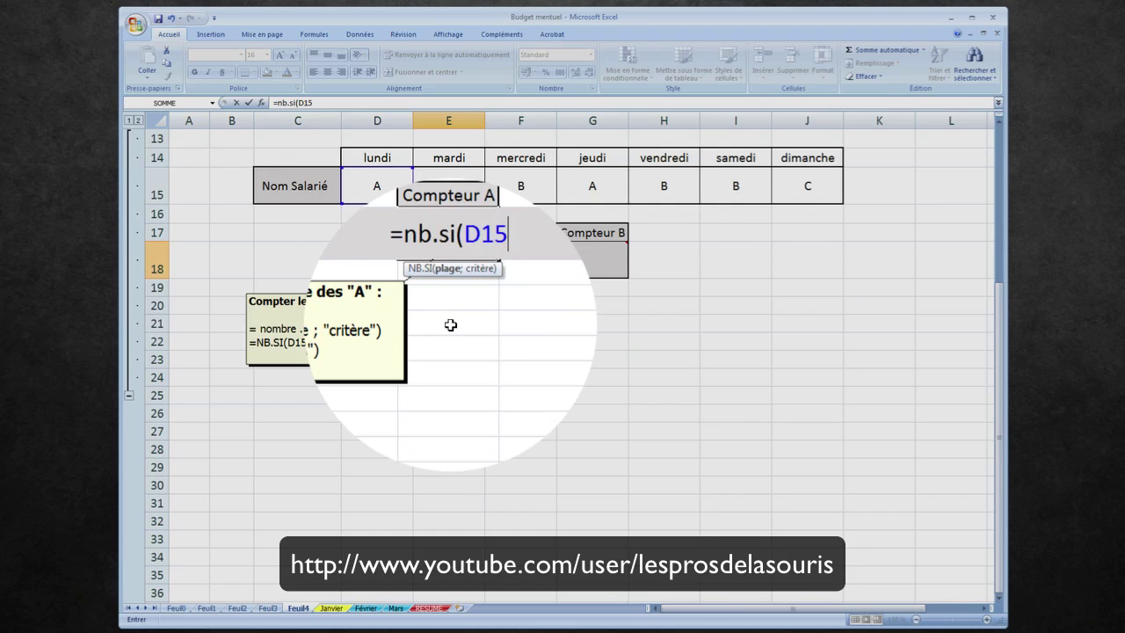
{"action": "type", "text": ":"}
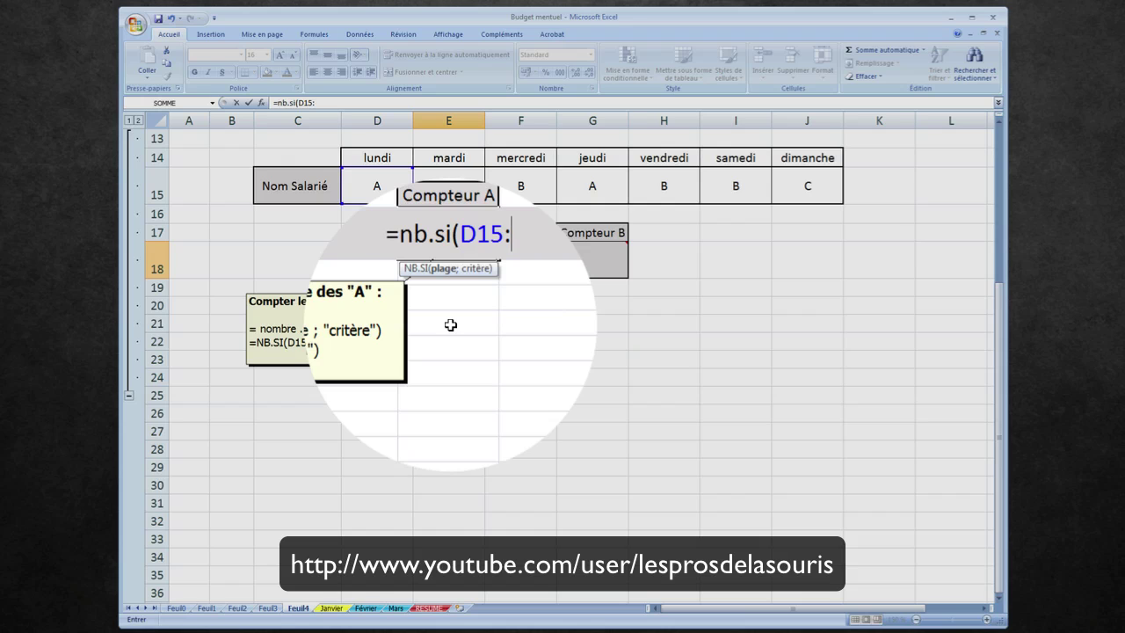
{"action": "type", "text": "J1"}
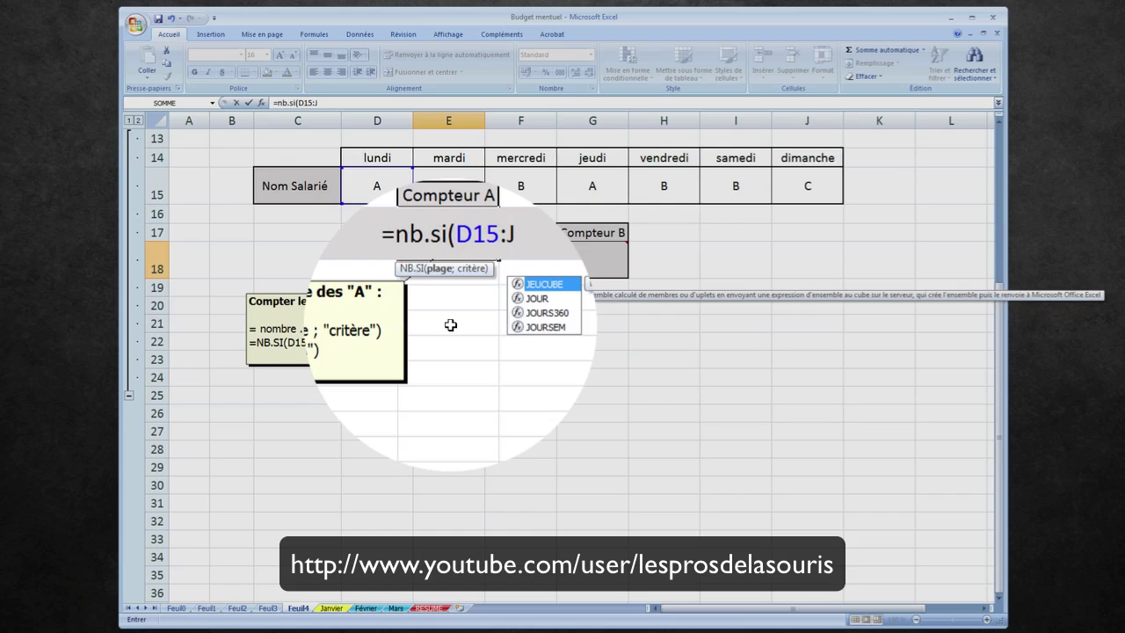
{"action": "type", "text": "5"}
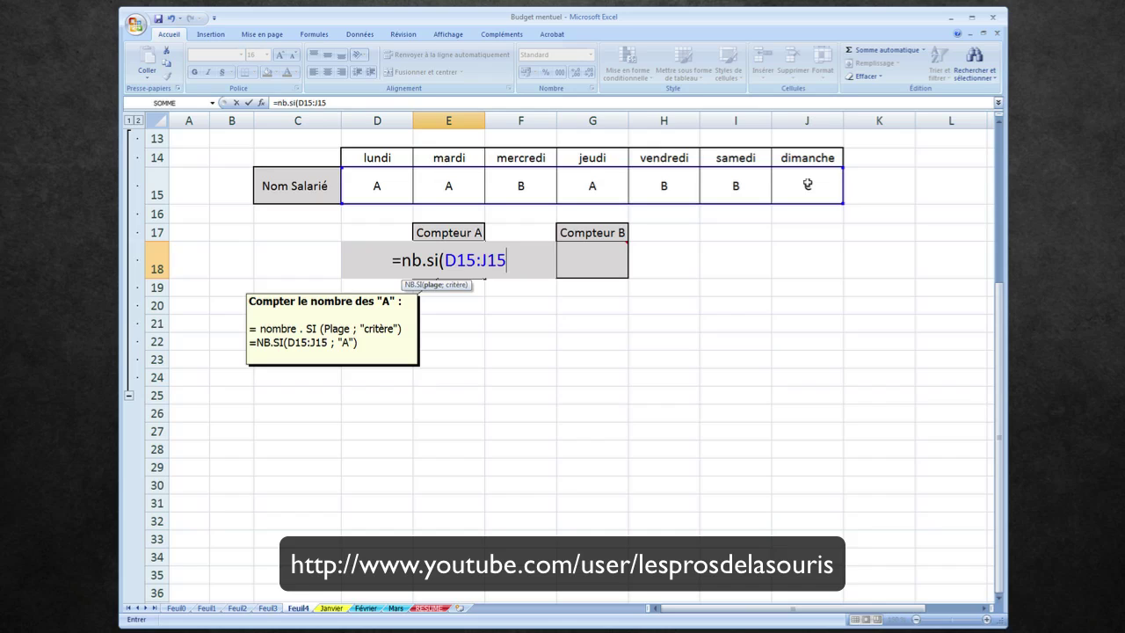
{"action": "type", "text": ";"}
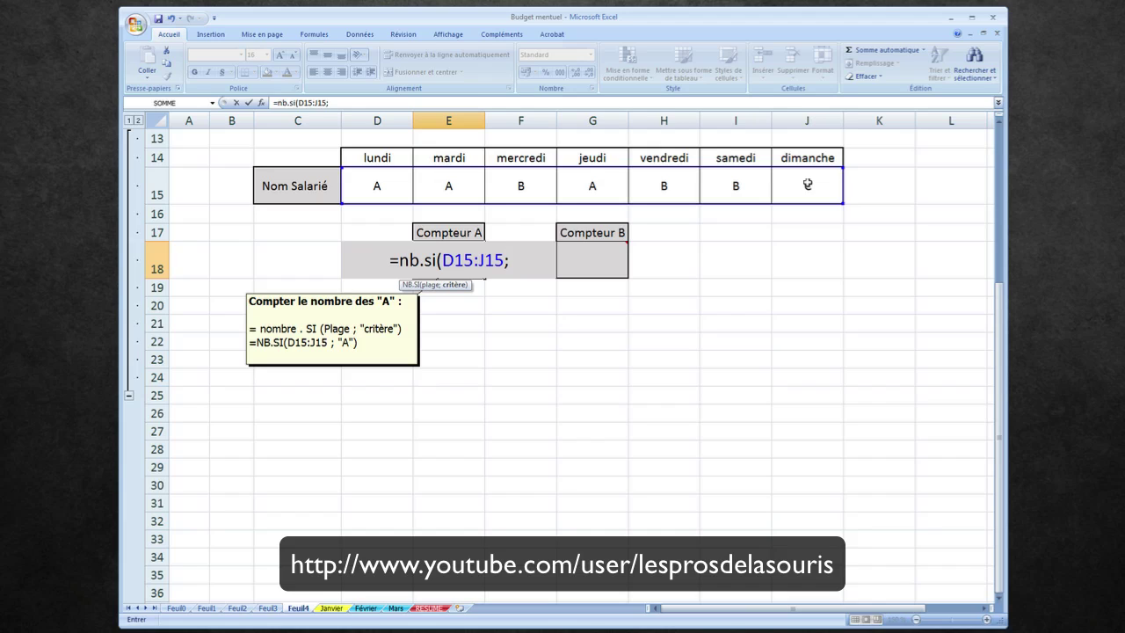
{"action": "type", "text": "\""}
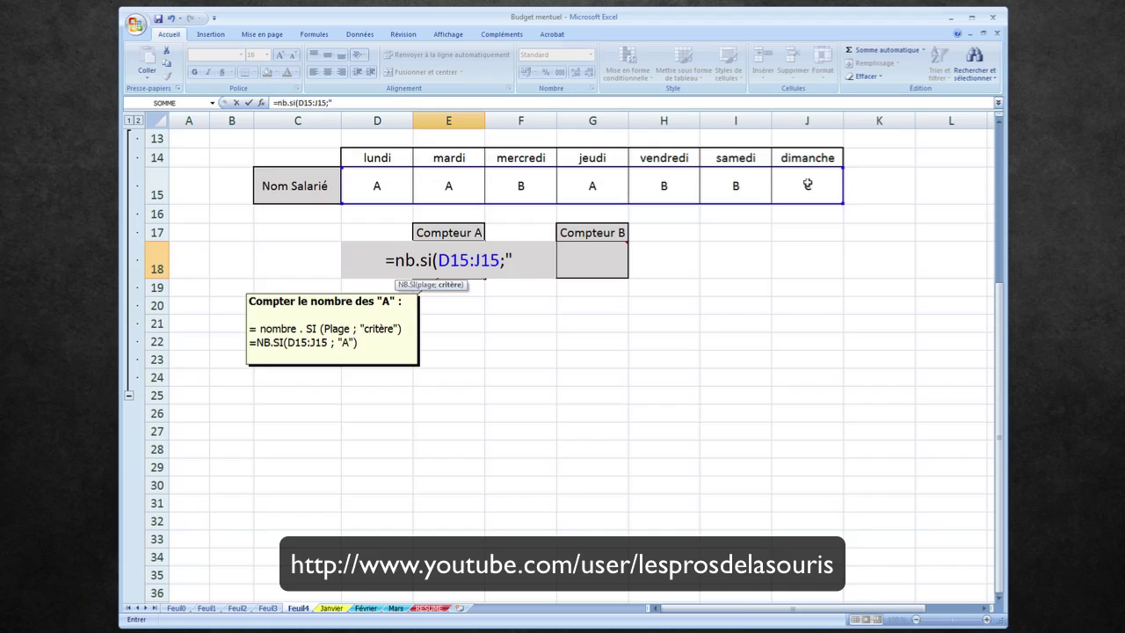
{"action": "type", "text": "A"}
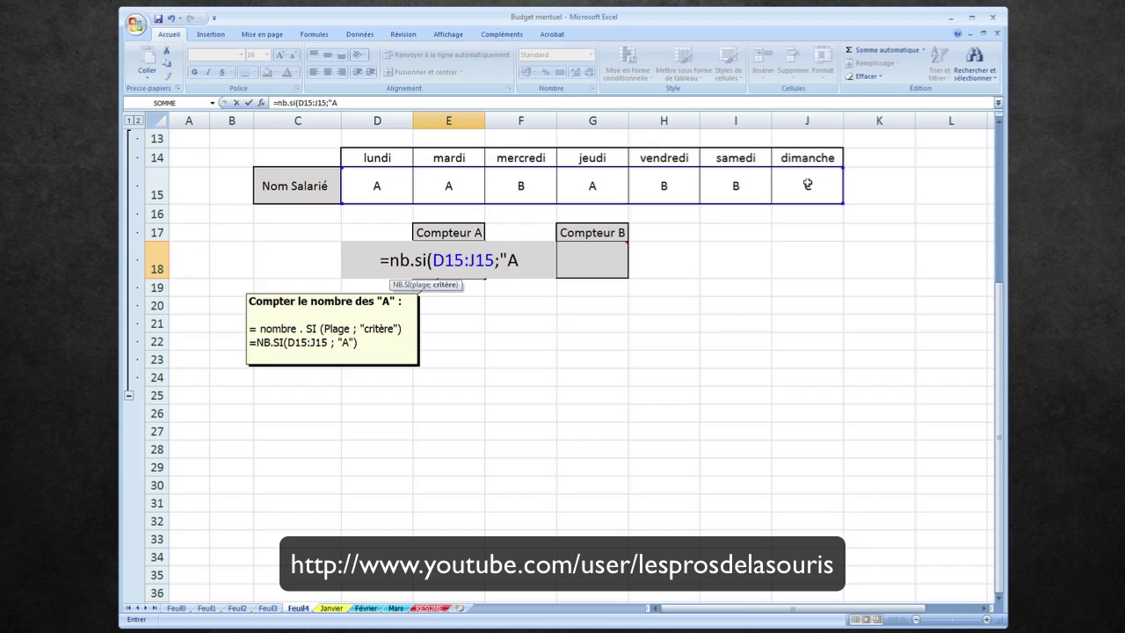
{"action": "type", "text": "\")"}
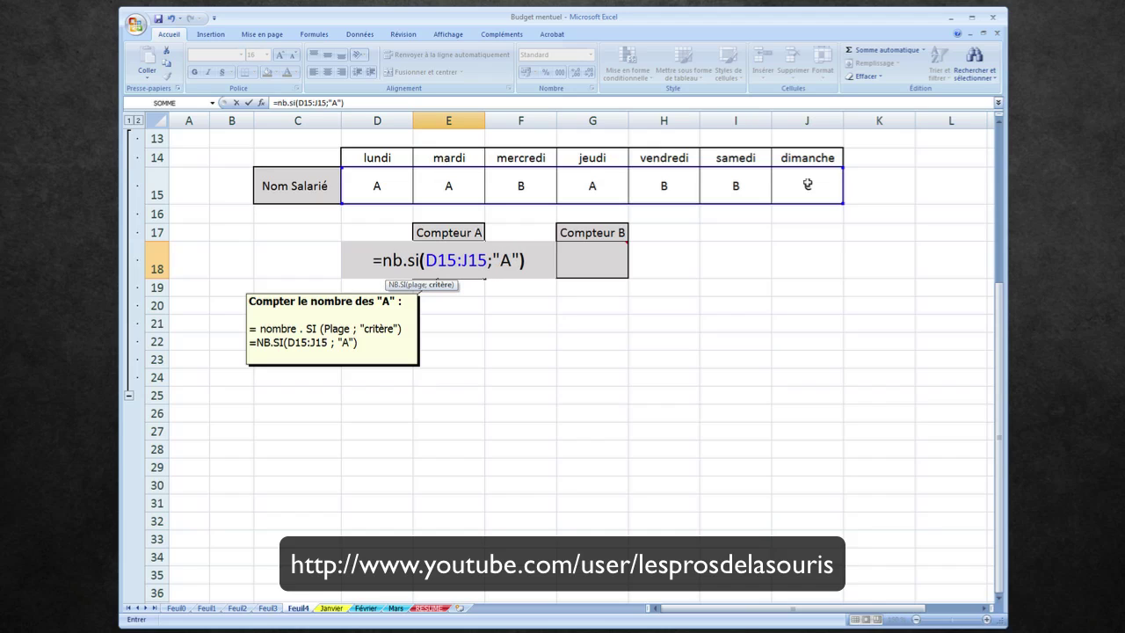
{"action": "key", "text": "Return"}
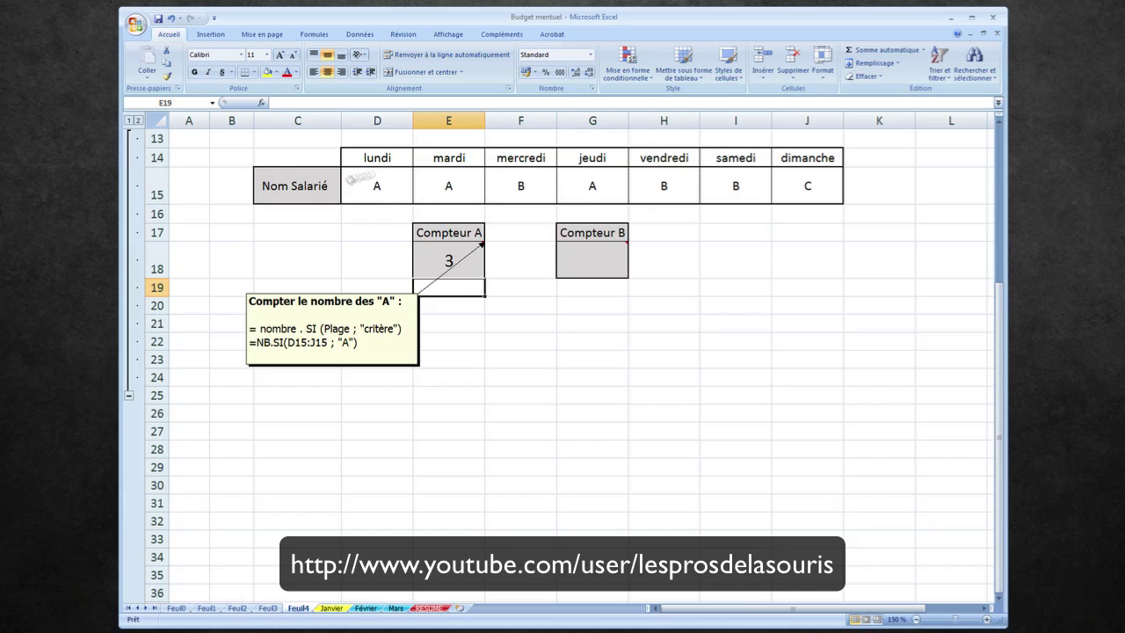
Step: Test the A counter by changing the samedi entry in I15 to a, and restore it to B
{"action": "left_click", "coordinate": [729, 183]}
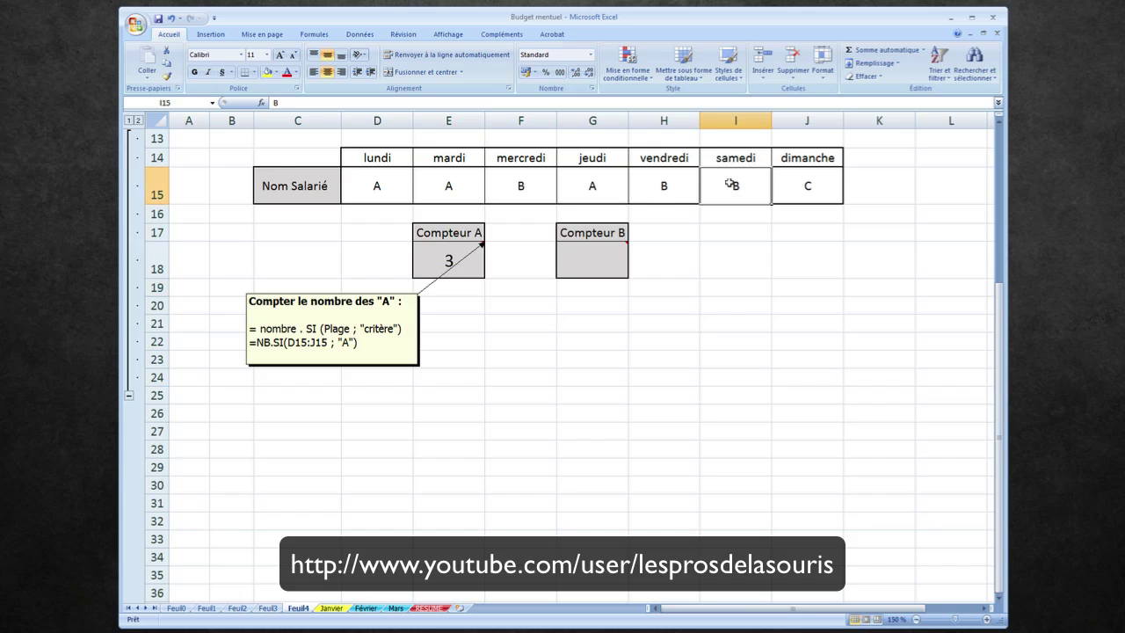
{"action": "type", "text": "a"}
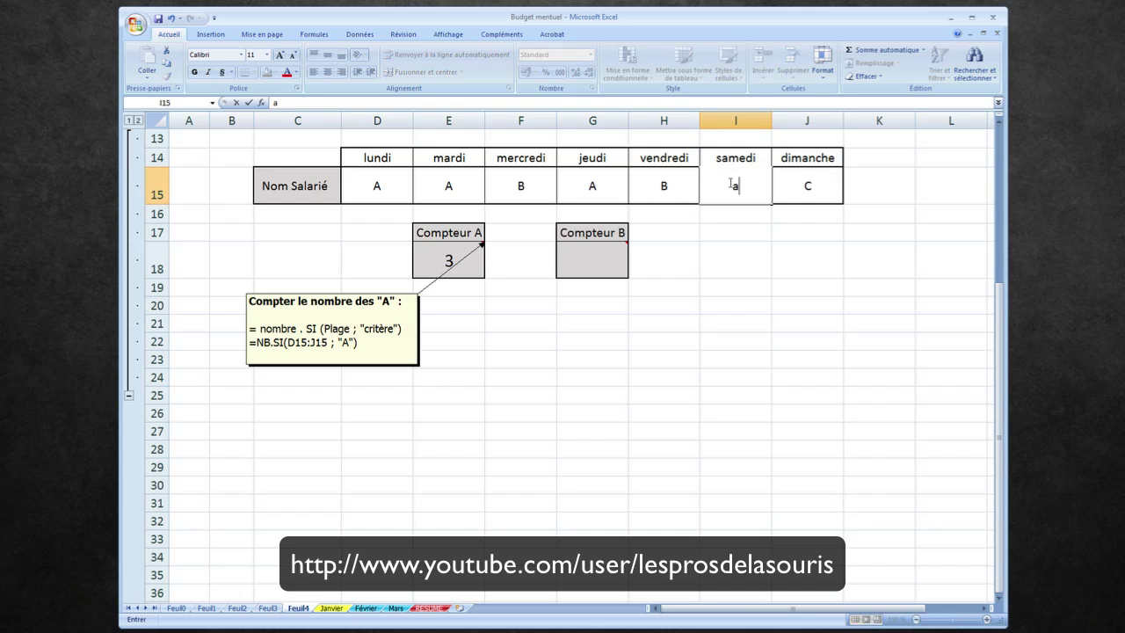
{"action": "key", "text": "Return"}
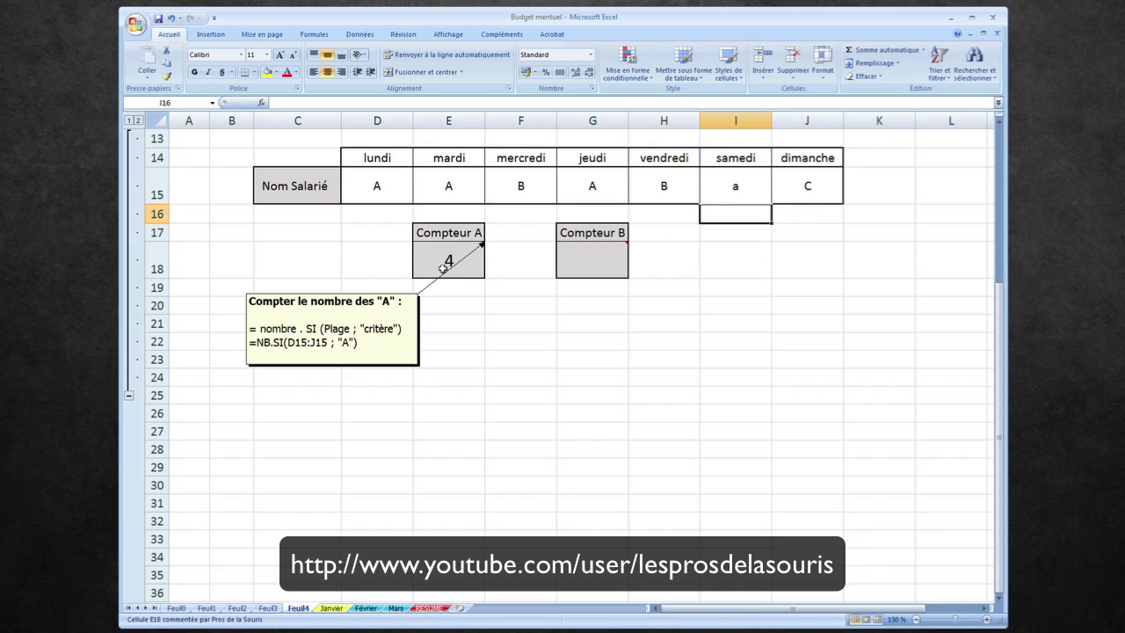
{"action": "left_click", "coordinate": [750, 180]}
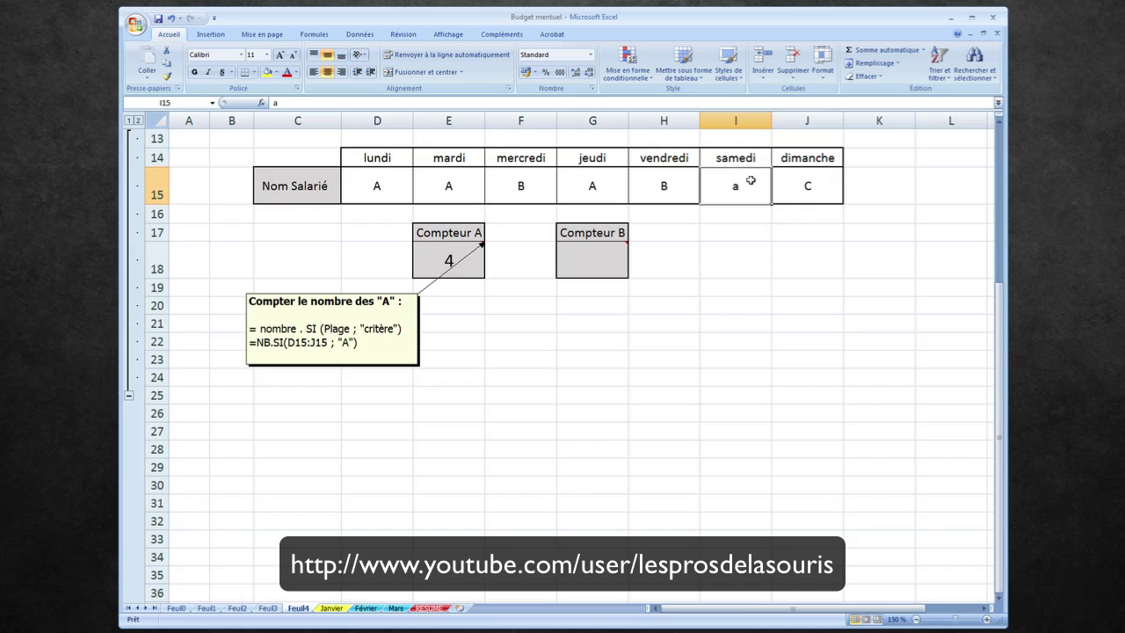
{"action": "type", "text": "B"}
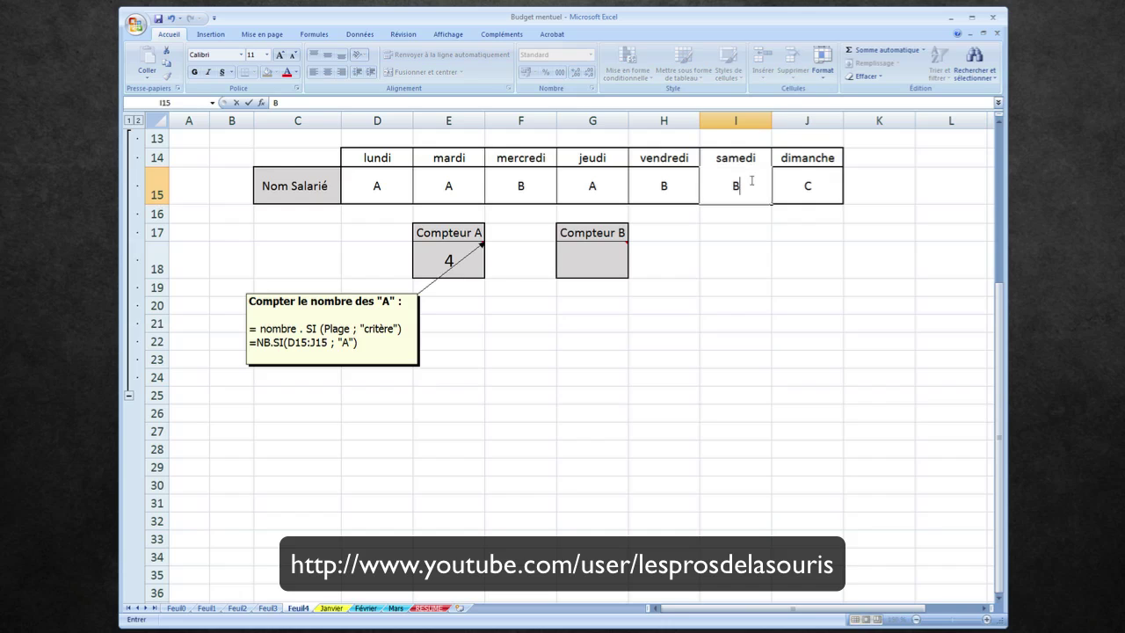
{"action": "key", "text": "Return"}
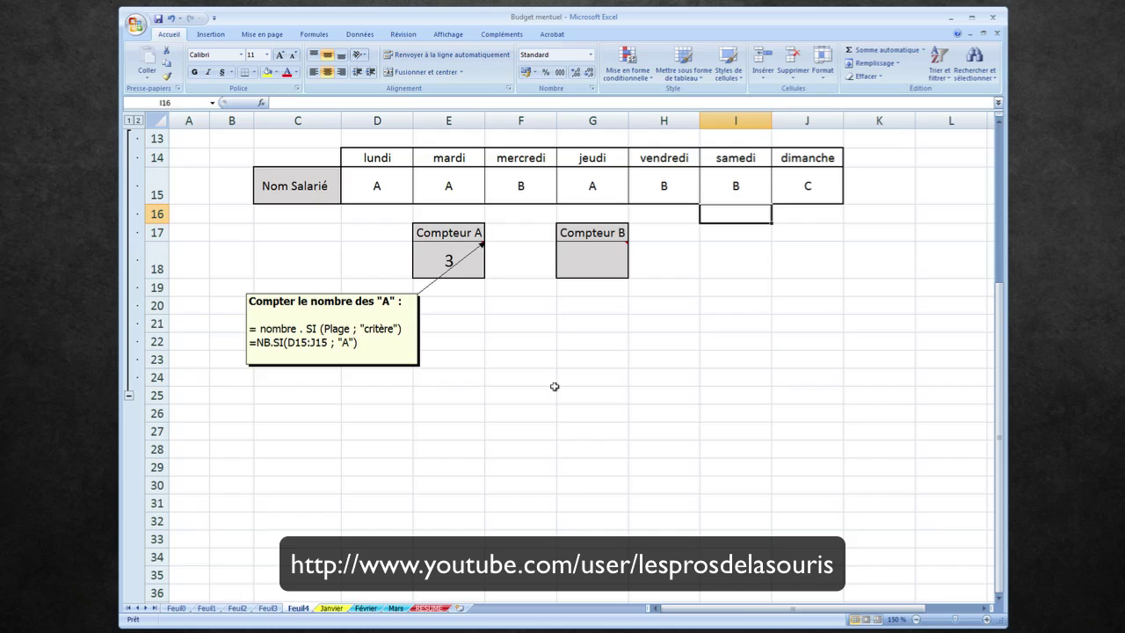
Step: Show the comment attached to cell G18 under Compteur B
{"action": "left_click", "coordinate": [566, 259]}
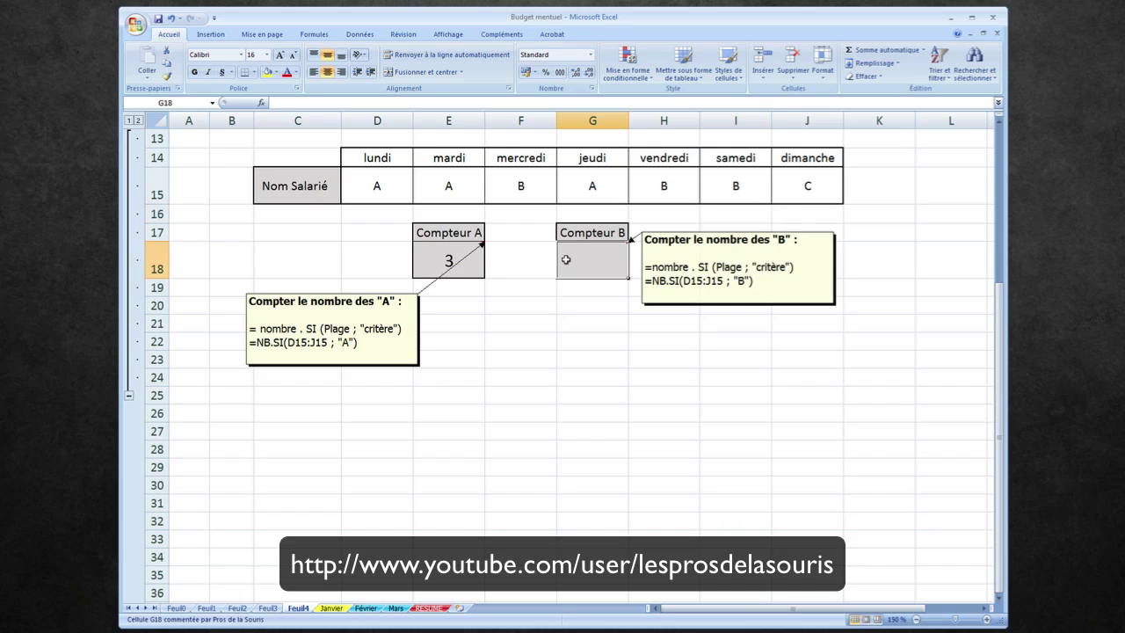
{"action": "right_click", "coordinate": [566, 259]}
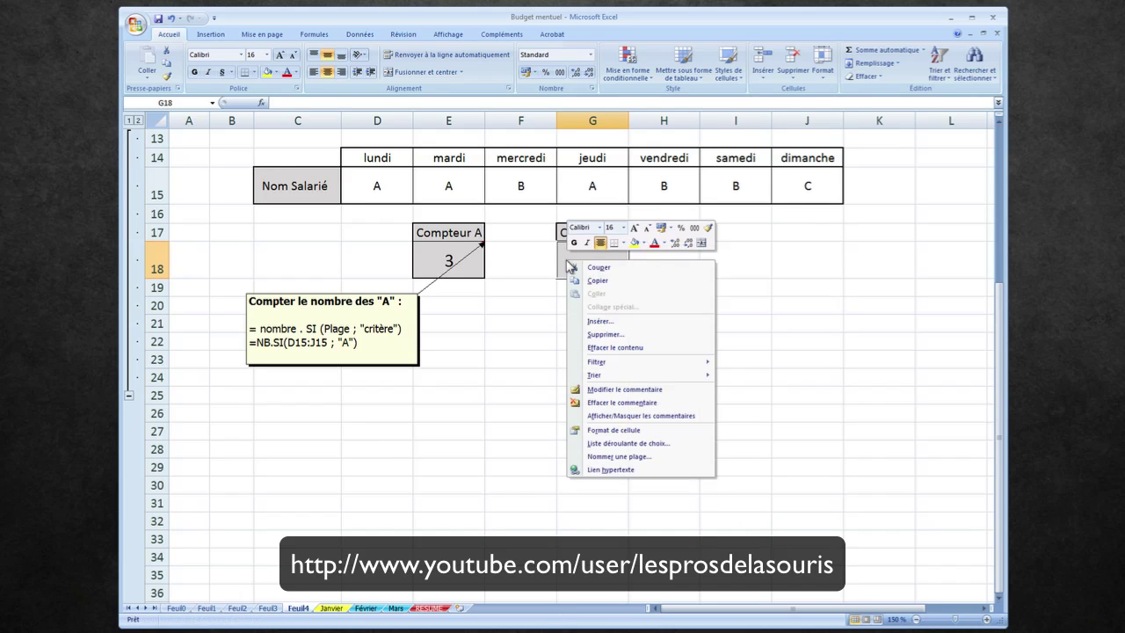
{"action": "left_click", "coordinate": [601, 418]}
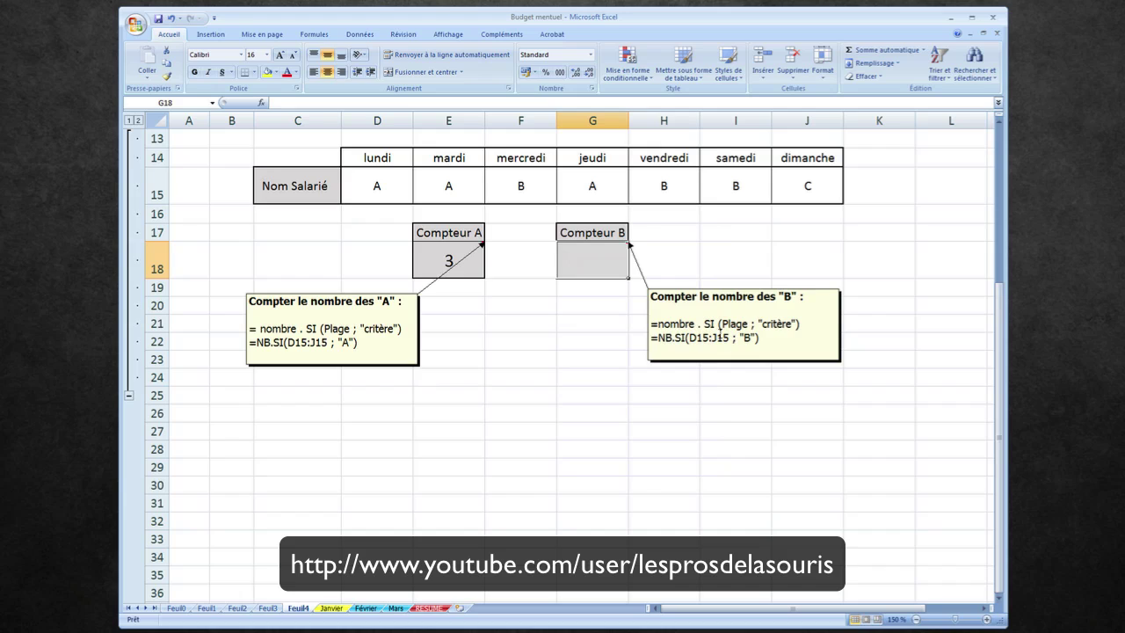
Step: Copy the formula =NB.SI(D15:J15 ; "B") from the G18 comment into cell G18 to count the B entries
{"action": "left_click", "coordinate": [760, 338]}
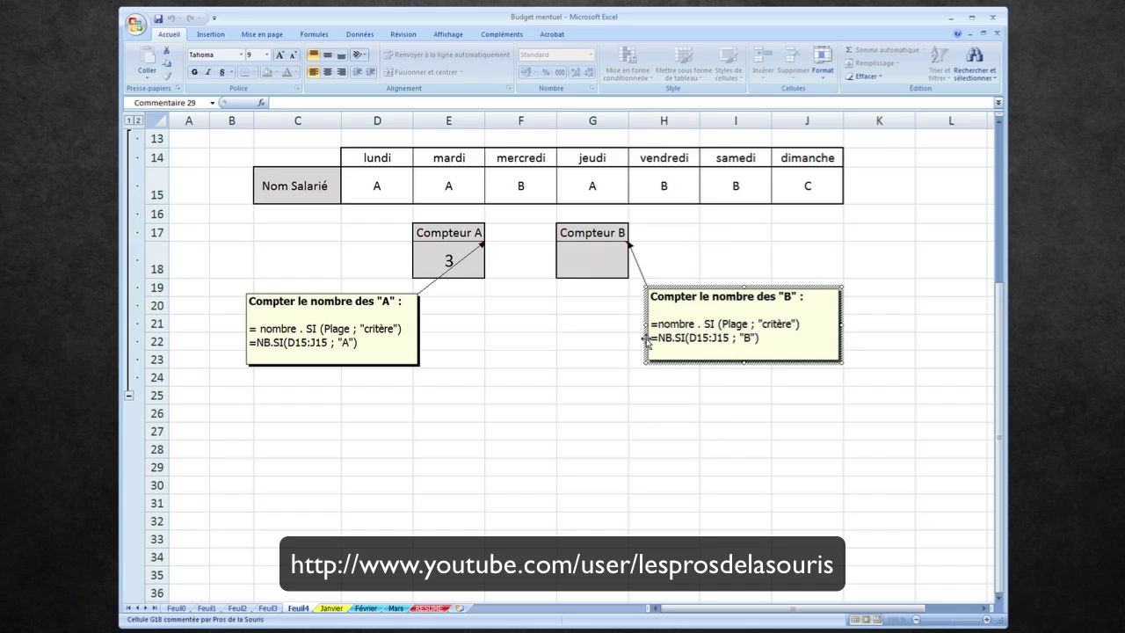
{"action": "left_click_drag", "start_coordinate": [761, 337], "coordinate": [651, 338]}
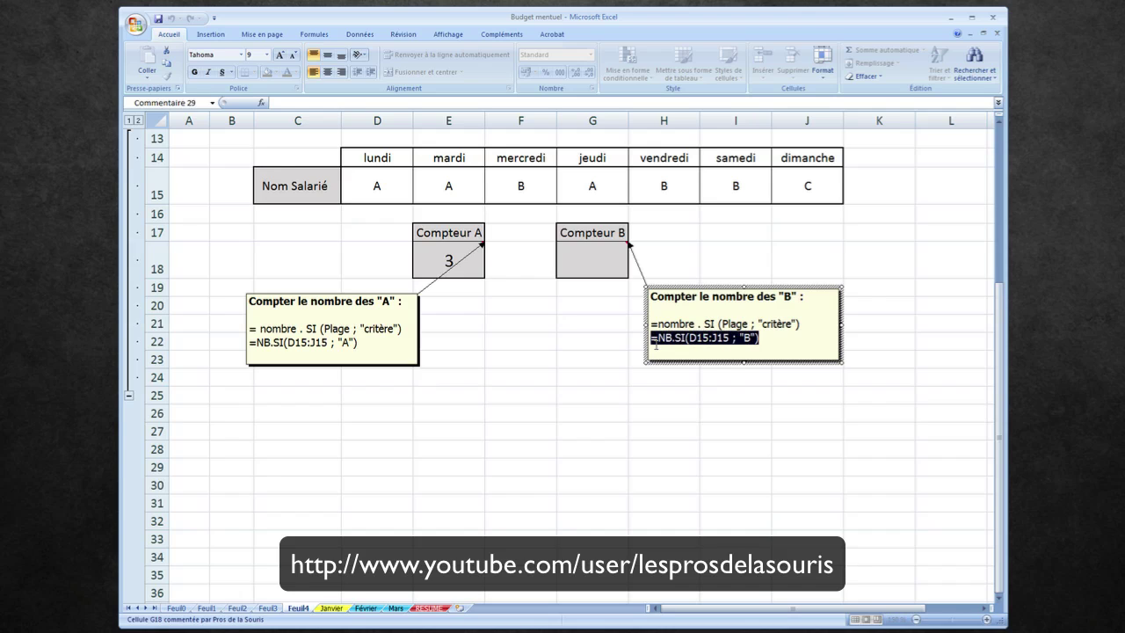
{"action": "key", "text": "ctrl+c"}
{"action": "double_click", "coordinate": [586, 264]}
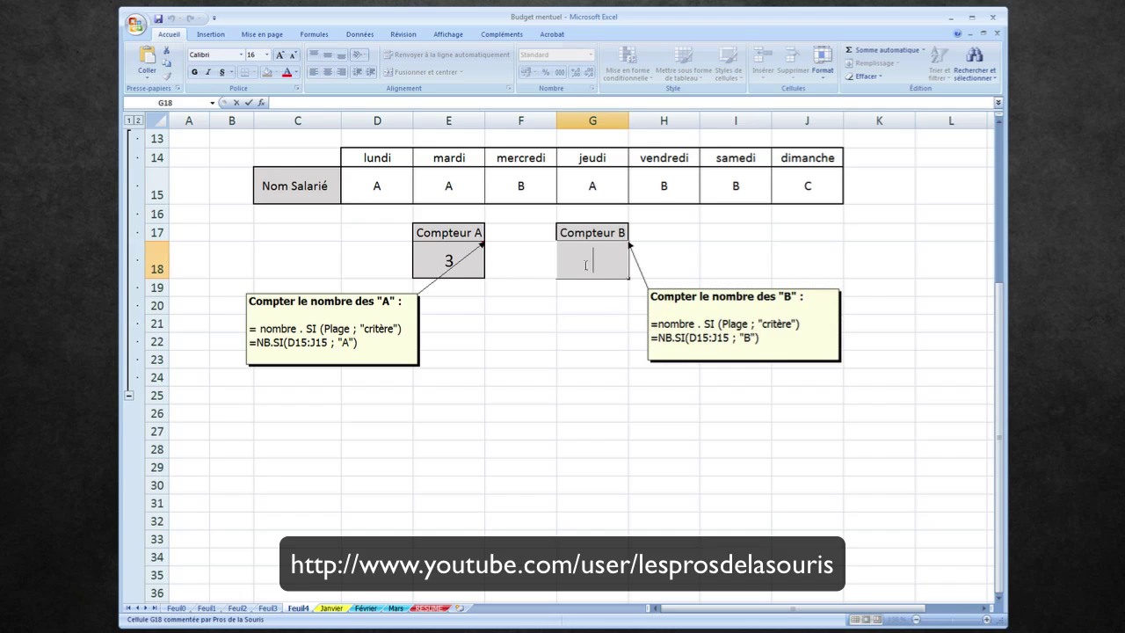
{"action": "key", "text": "ctrl+v"}
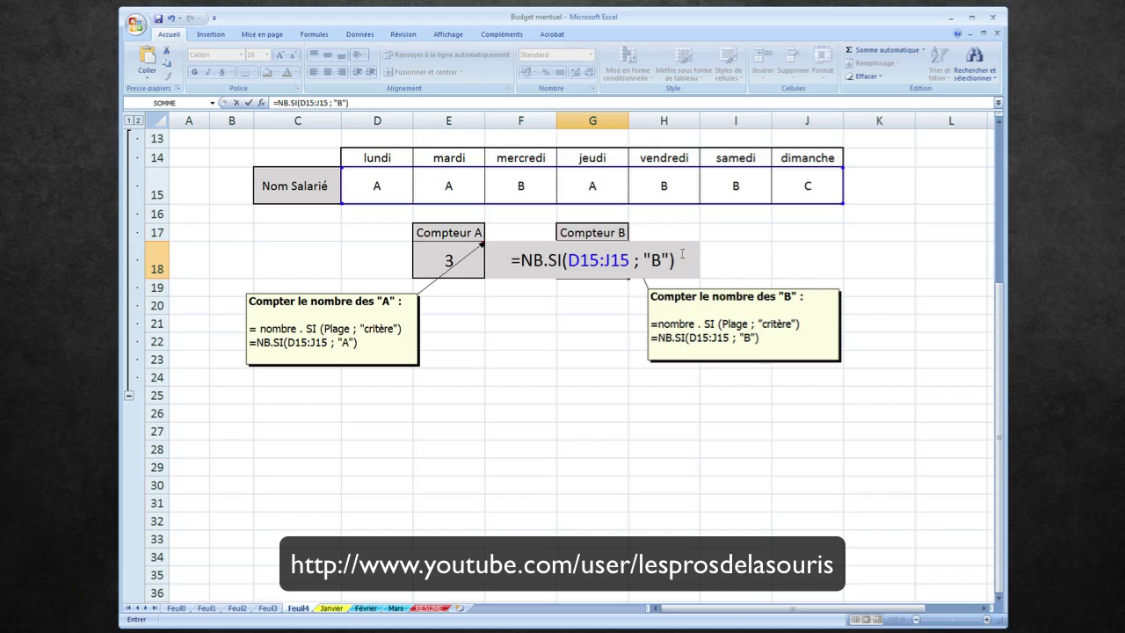
{"action": "key", "text": "Return"}
{"action": "key", "text": "Up"}
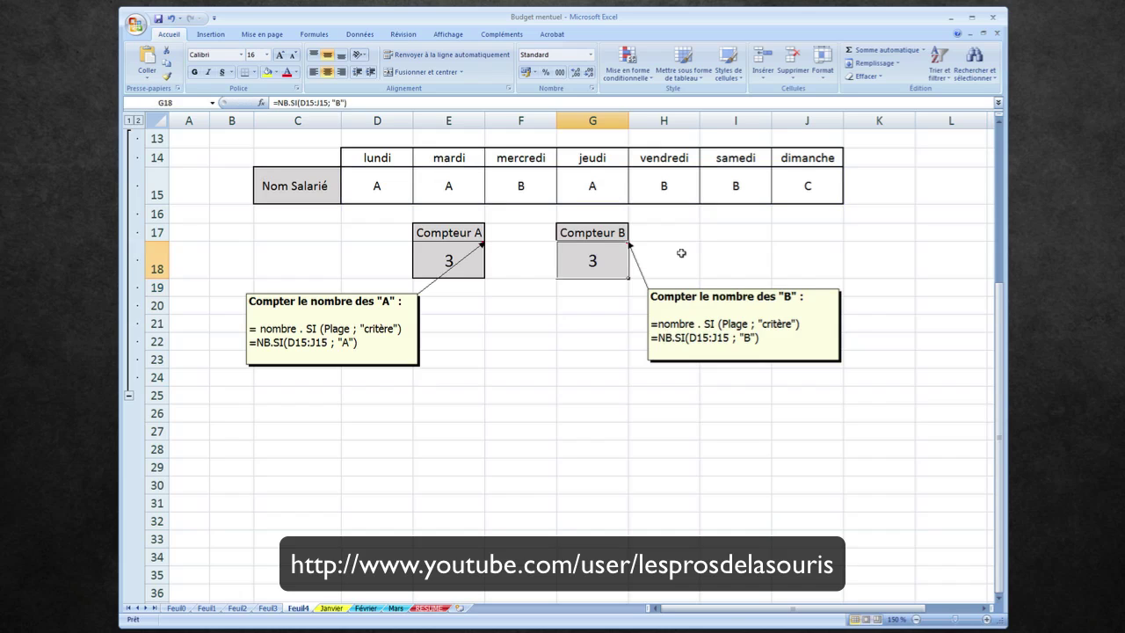
Step: Test both counters by changing the jeudi entry in G15 to b, and set it back to A
{"action": "left_click", "coordinate": [604, 183]}
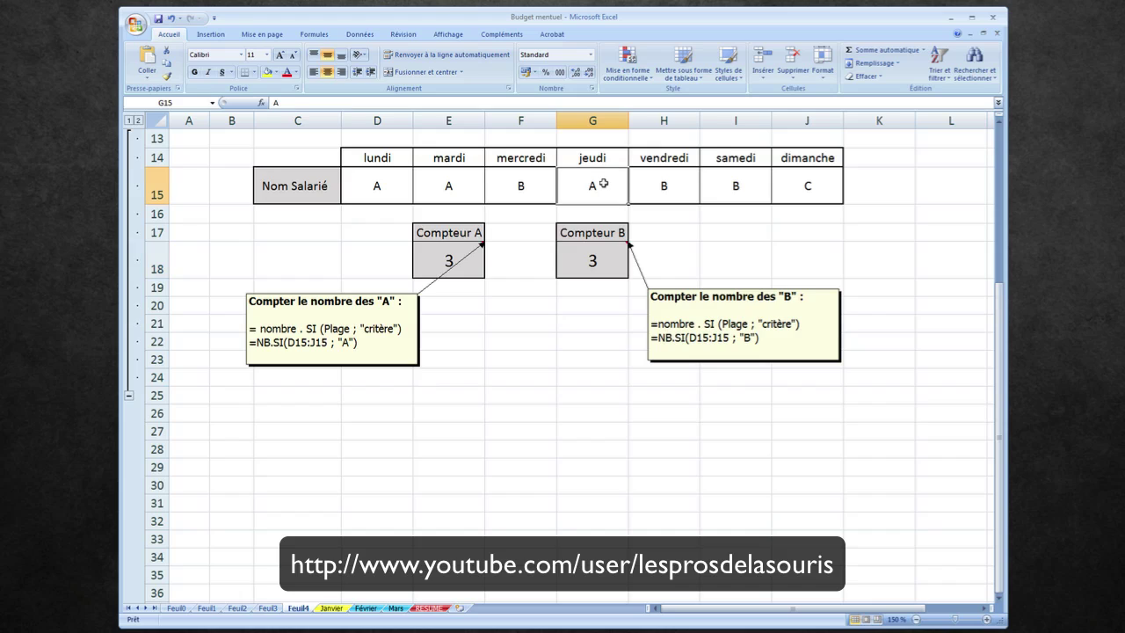
{"action": "type", "text": "b"}
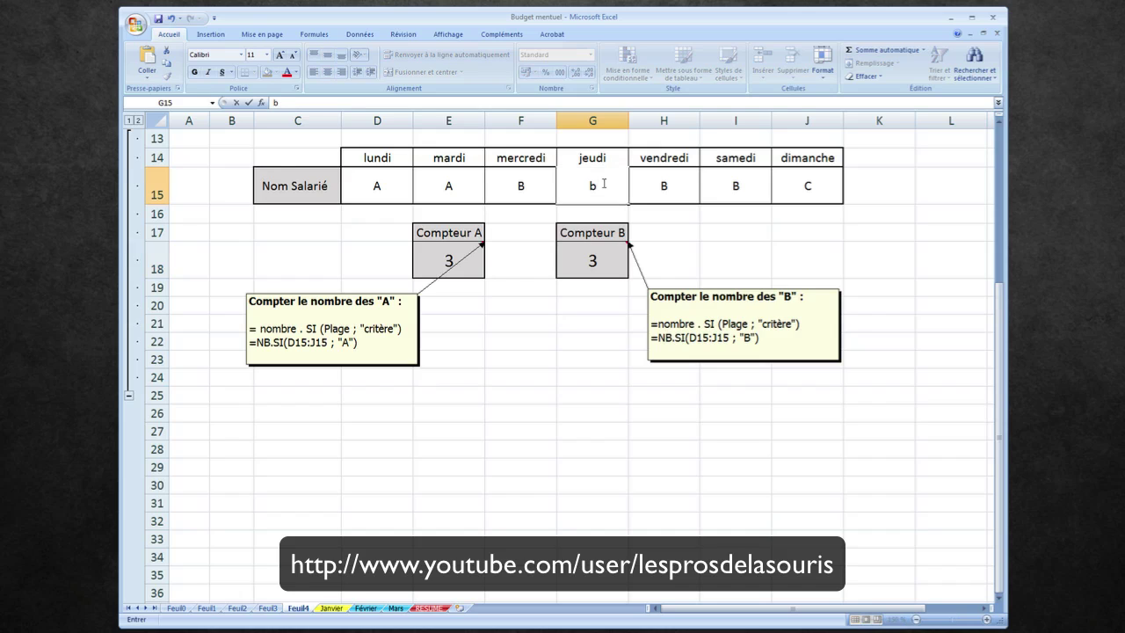
{"action": "key", "text": "Return"}
{"action": "key", "text": "Down"}
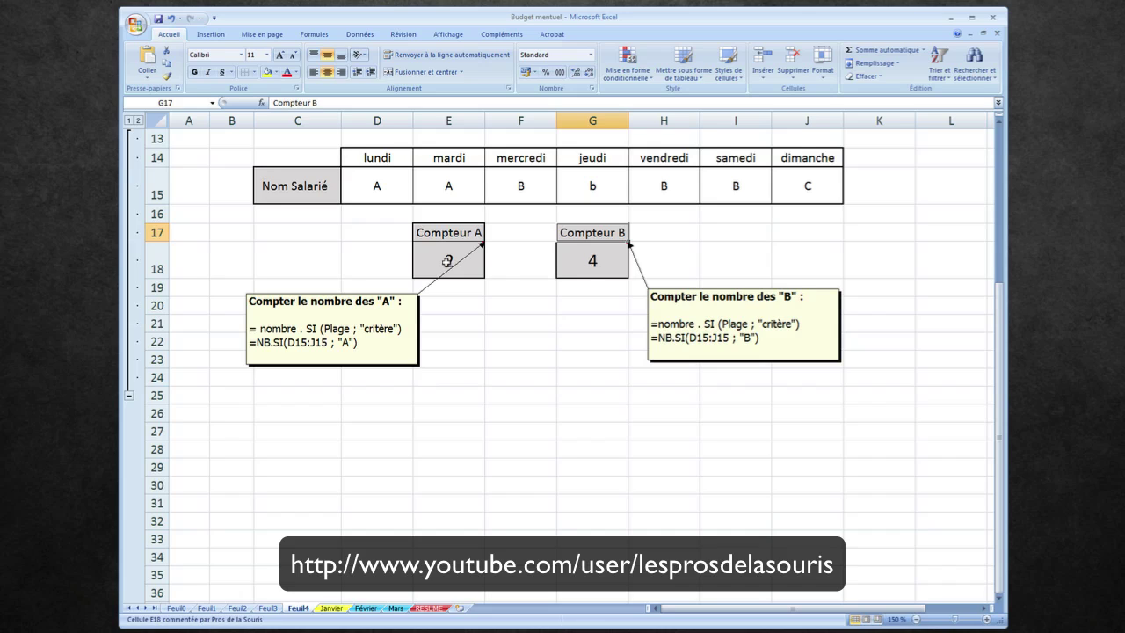
{"action": "left_click", "coordinate": [609, 192]}
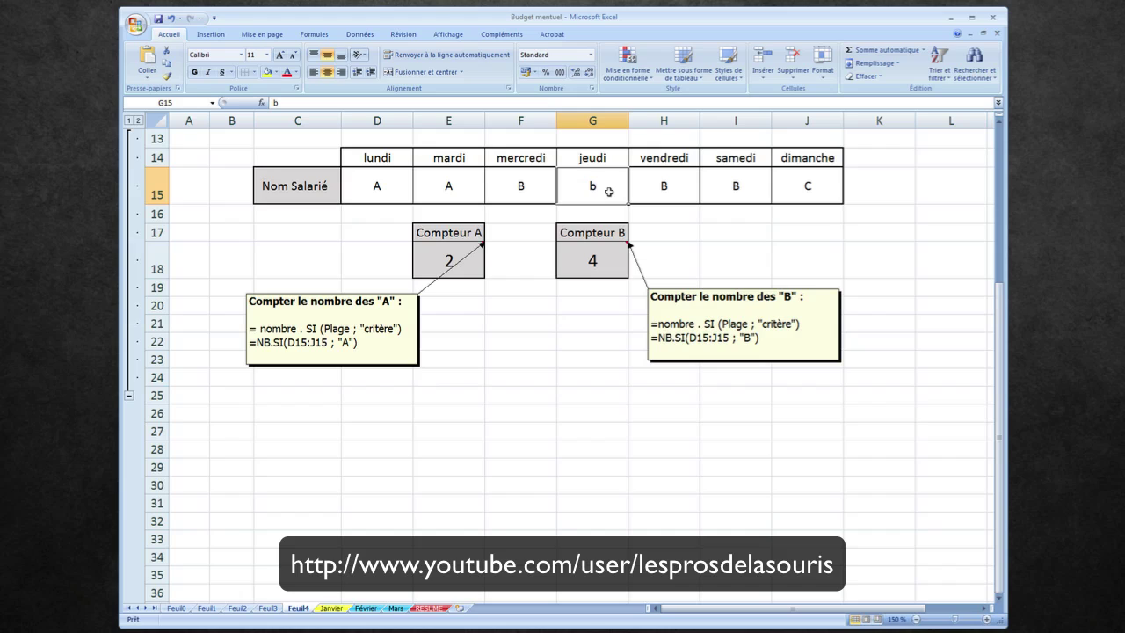
{"action": "type", "text": "A"}
{"action": "key", "text": "Return"}
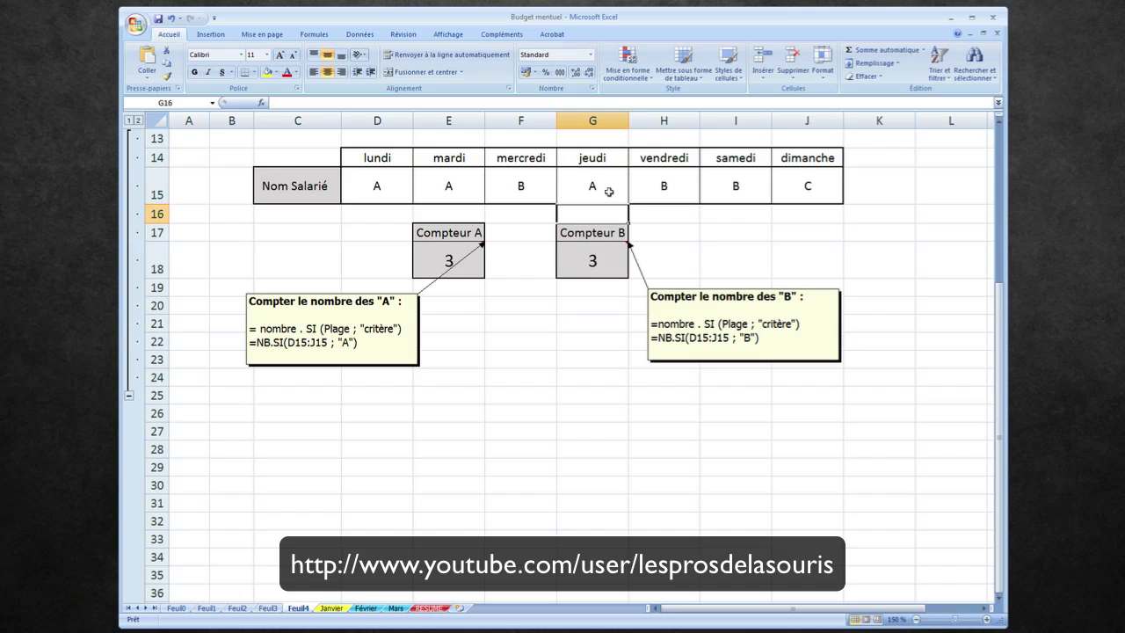
Step: Insert a comment with the text TEST on the dimanche entry in cell J15
{"action": "left_click", "coordinate": [582, 351]}
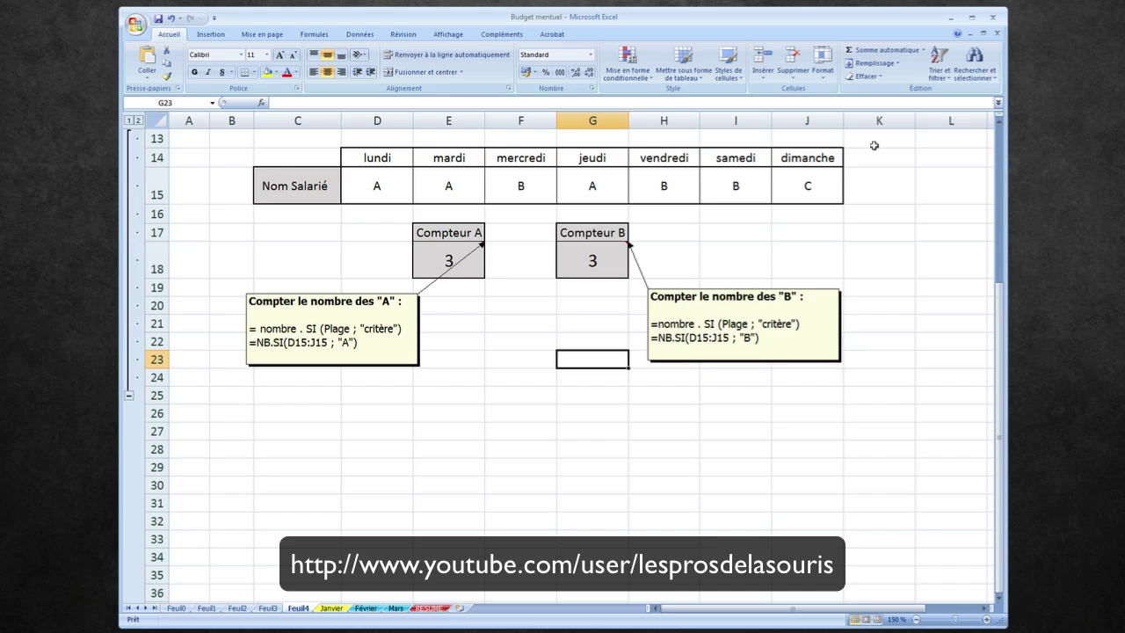
{"action": "left_click", "coordinate": [818, 192]}
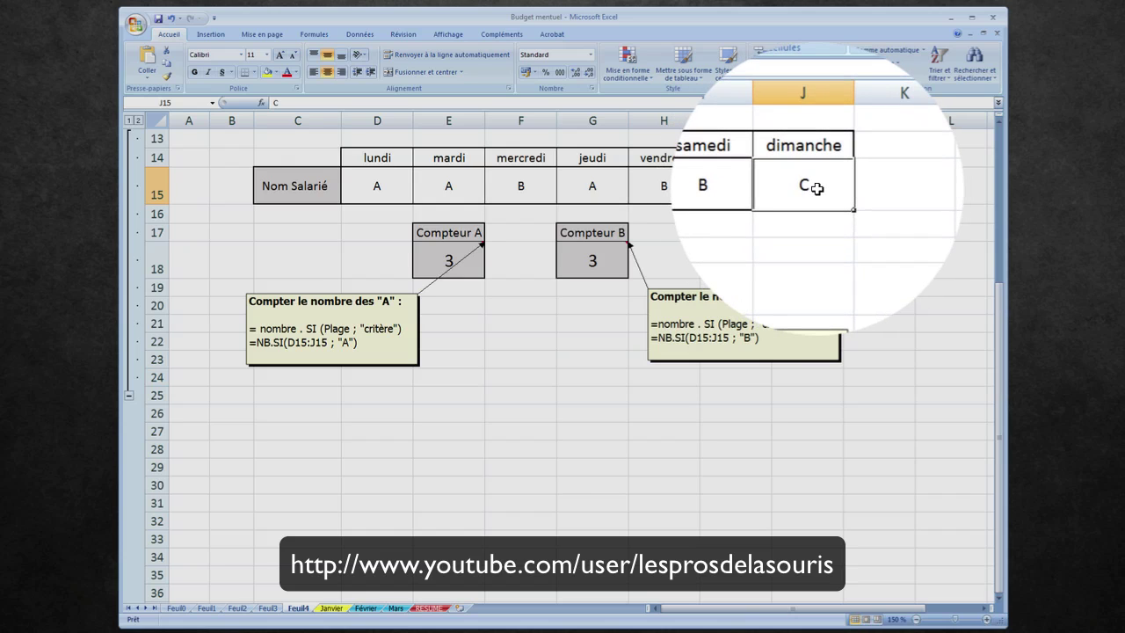
{"action": "right_click", "coordinate": [817, 188]}
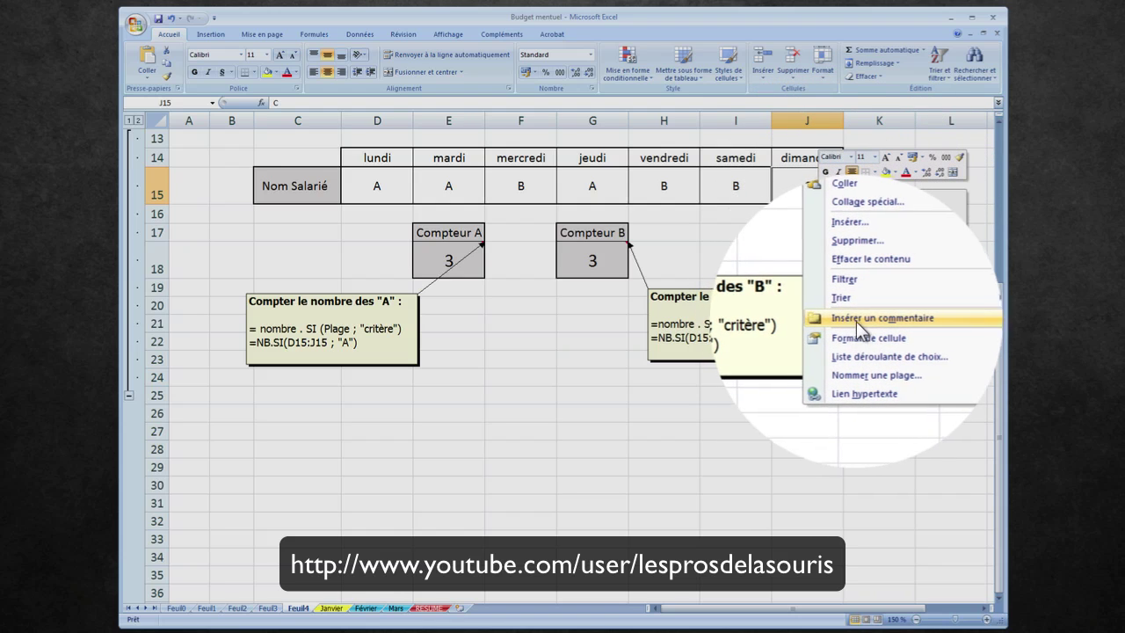
{"action": "left_click", "coordinate": [854, 320]}
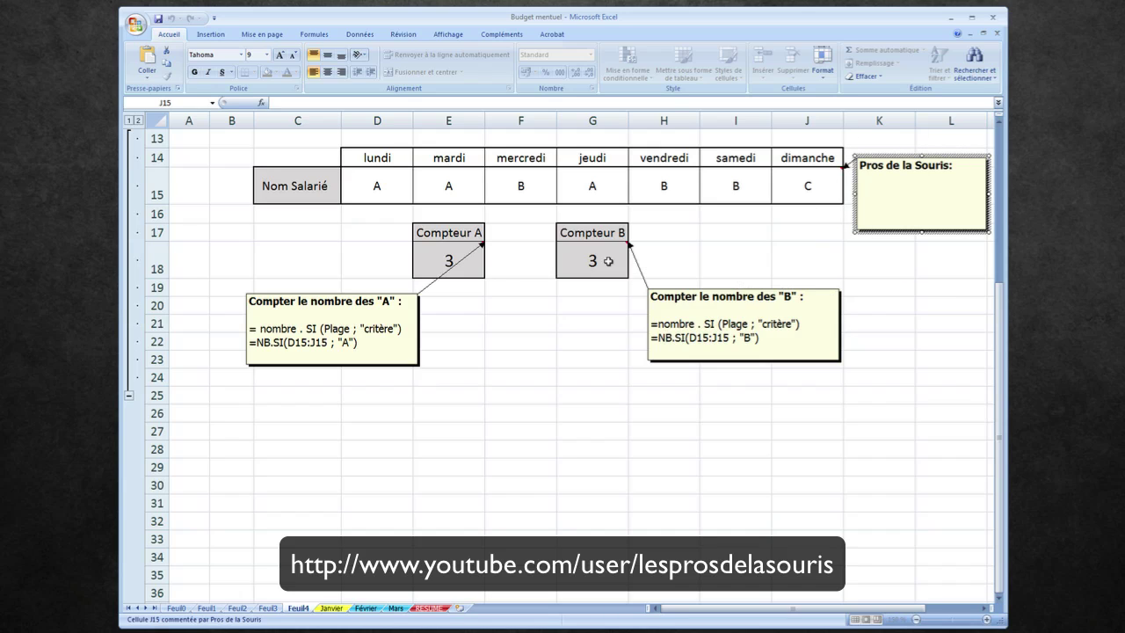
{"action": "type", "text": "TEST"}
{"action": "left_click", "coordinate": [893, 276]}
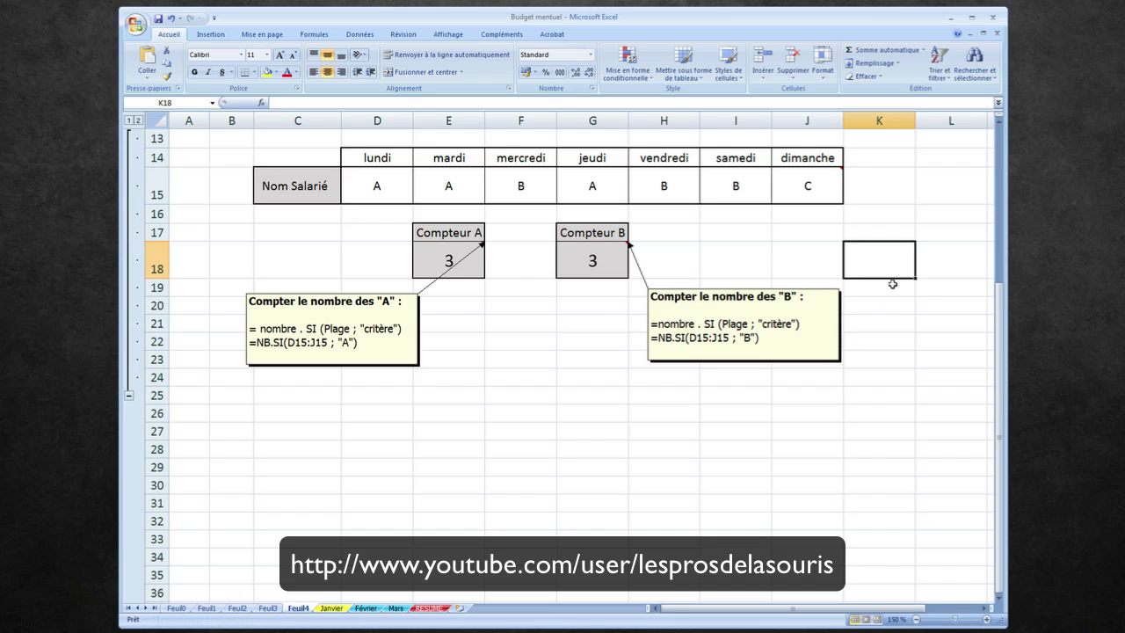
Step: Keep the J15 comment permanently displayed and move its box down beside rows 16 to 18
{"action": "mouse_move", "coordinate": [826, 174]}
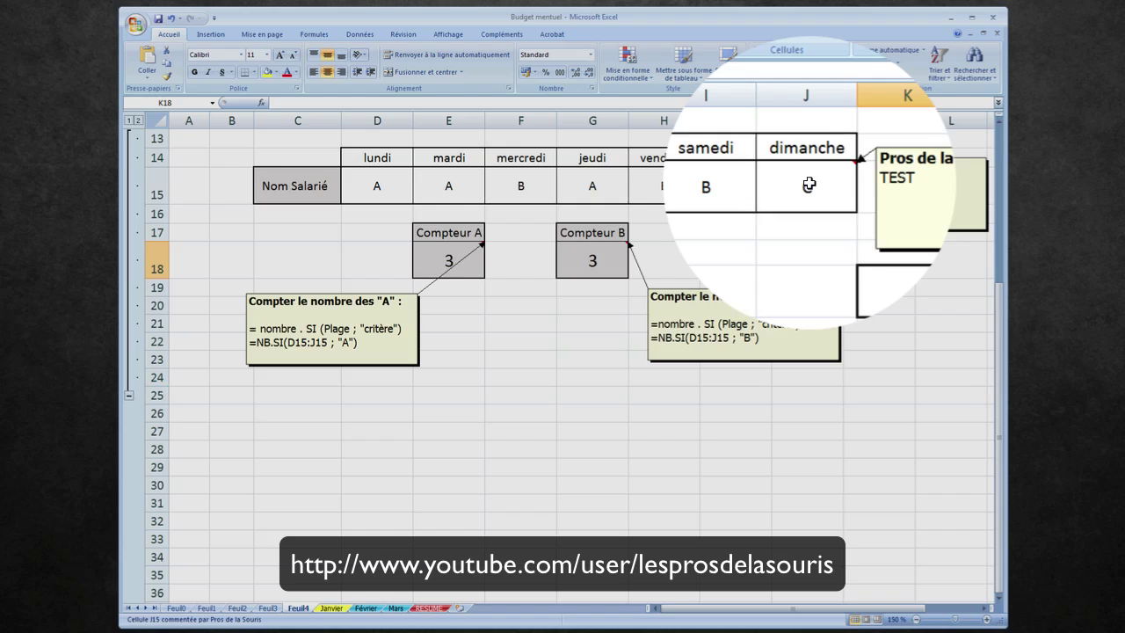
{"action": "right_click", "coordinate": [808, 186]}
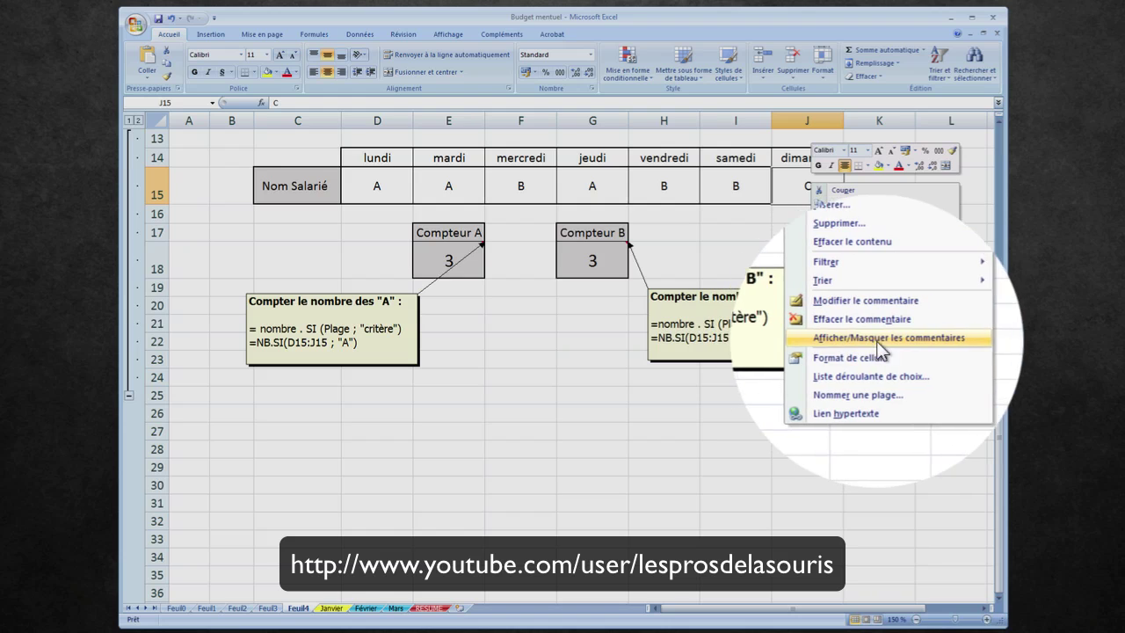
{"action": "left_click", "coordinate": [884, 338]}
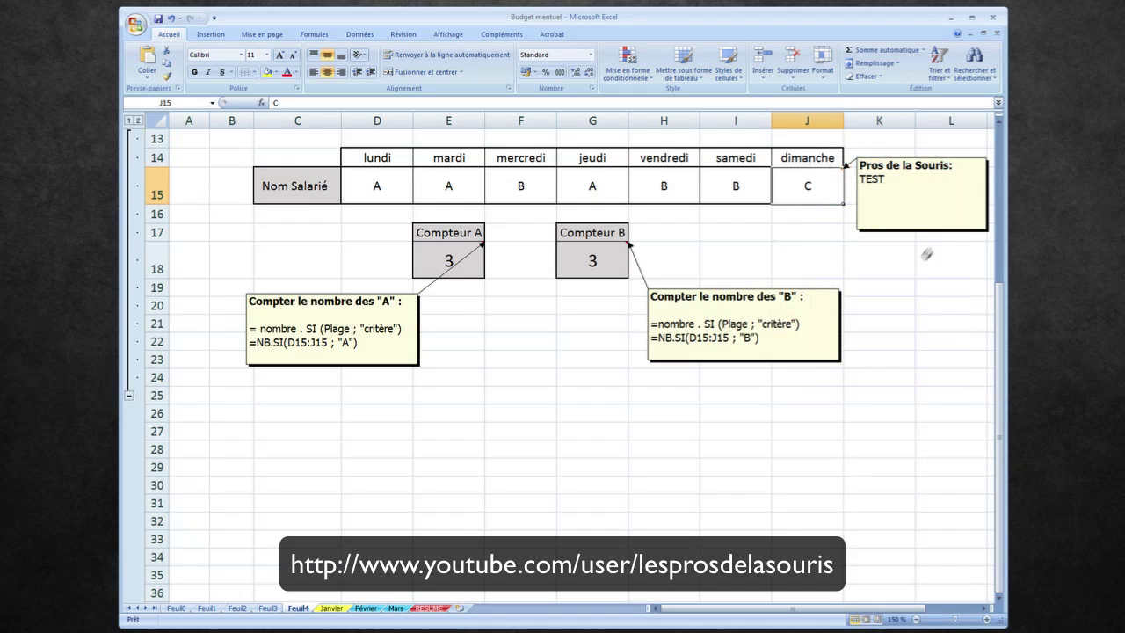
{"action": "left_click_drag", "start_coordinate": [939, 158], "coordinate": [875, 209]}
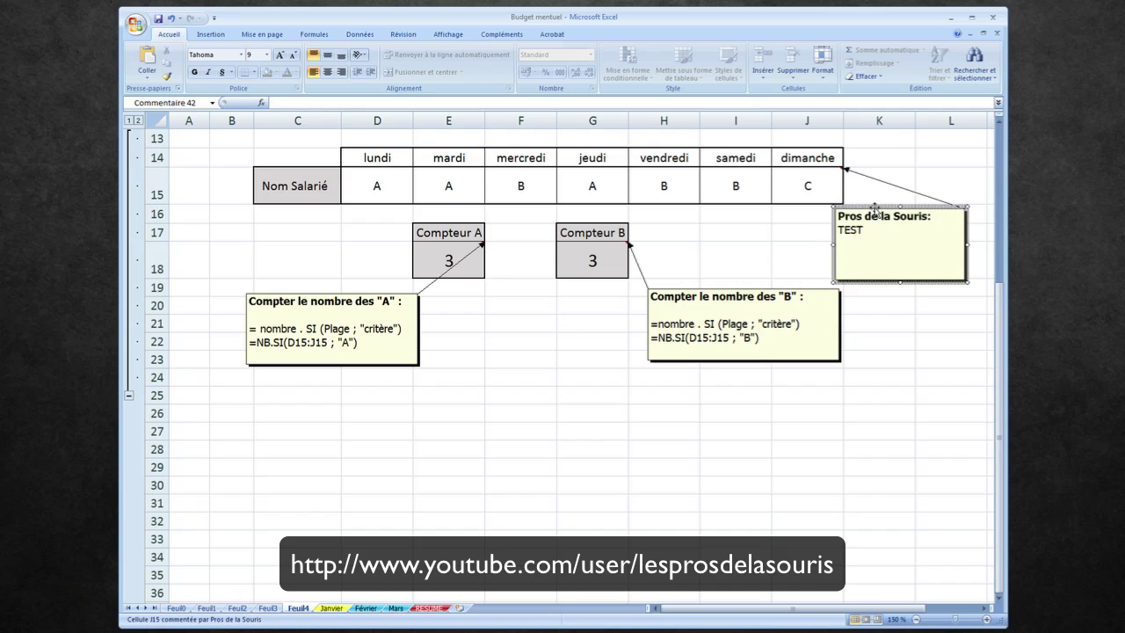
Step: Hide the comment on cell J15, and delete it from the cell
{"action": "right_click", "coordinate": [816, 195]}
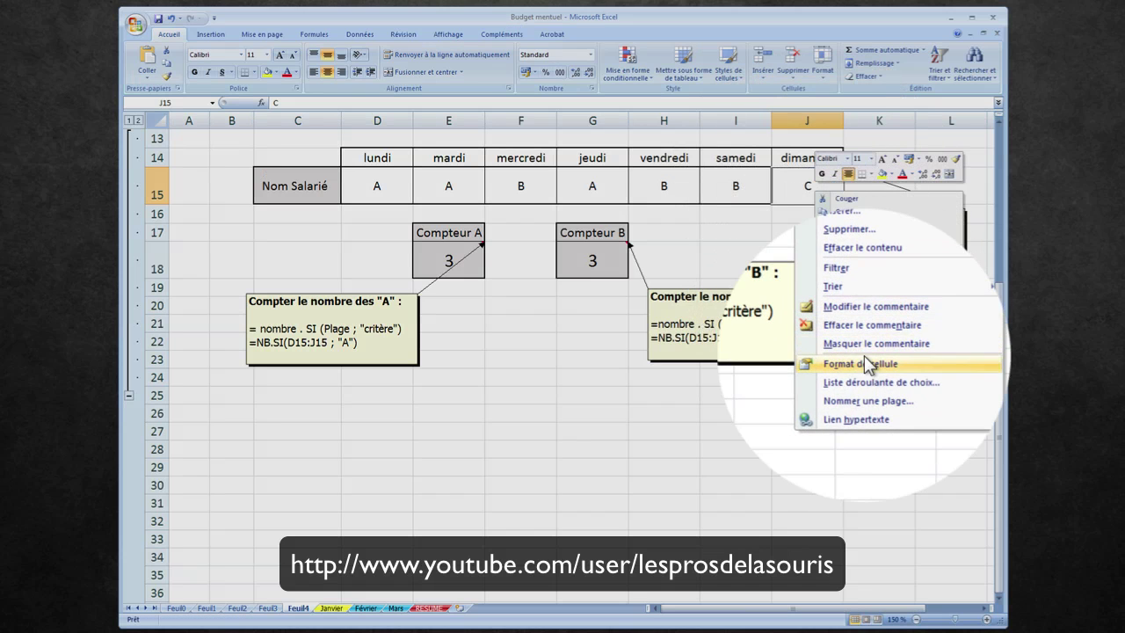
{"action": "left_click", "coordinate": [863, 346]}
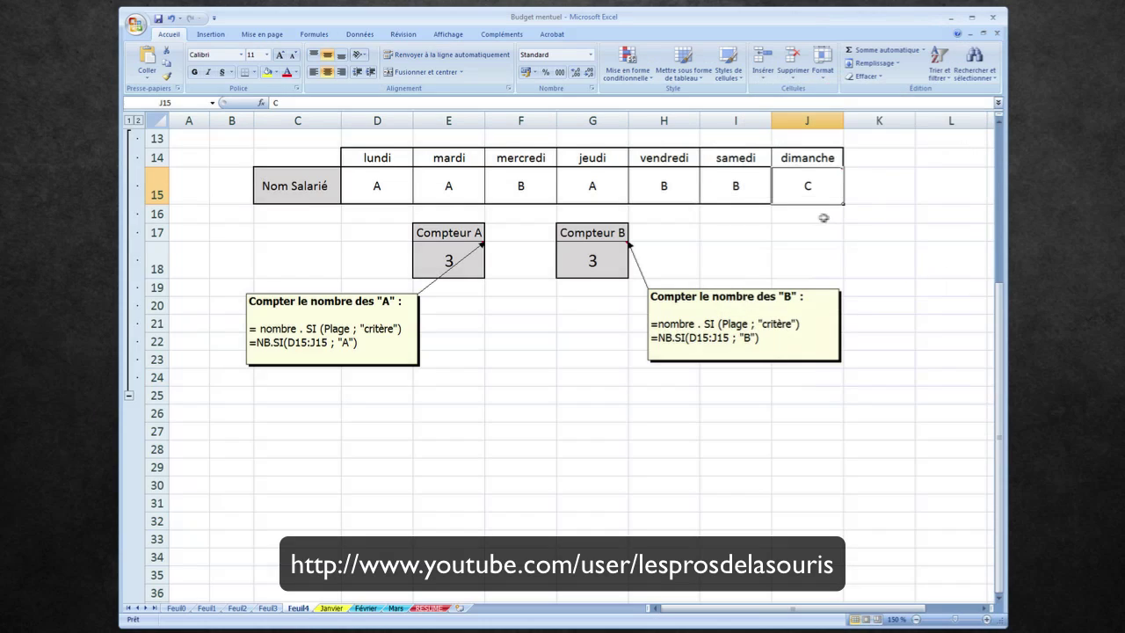
{"action": "mouse_move", "coordinate": [810, 188]}
{"action": "right_click", "coordinate": [816, 201]}
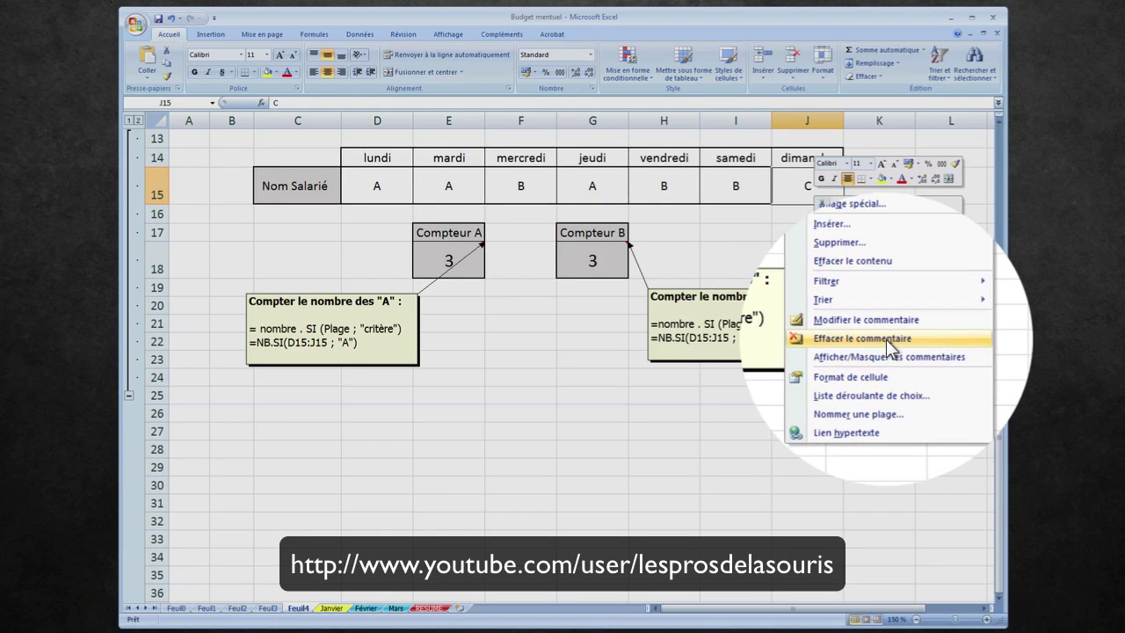
{"action": "left_click", "coordinate": [890, 346]}
{"action": "left_click", "coordinate": [901, 255]}
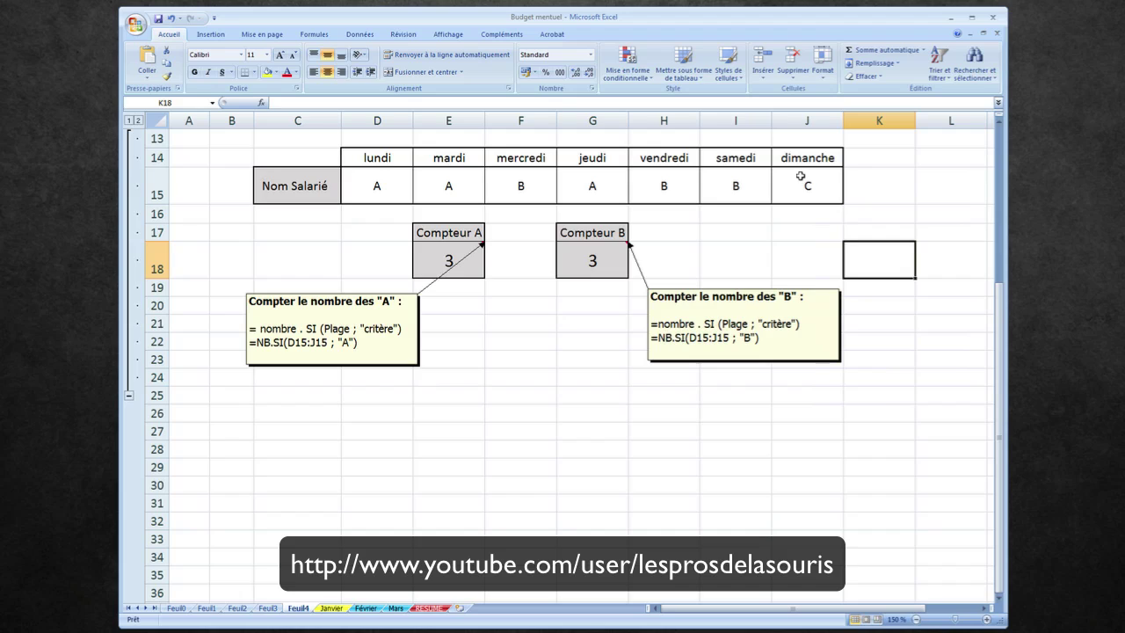
{"action": "left_click", "coordinate": [817, 235]}
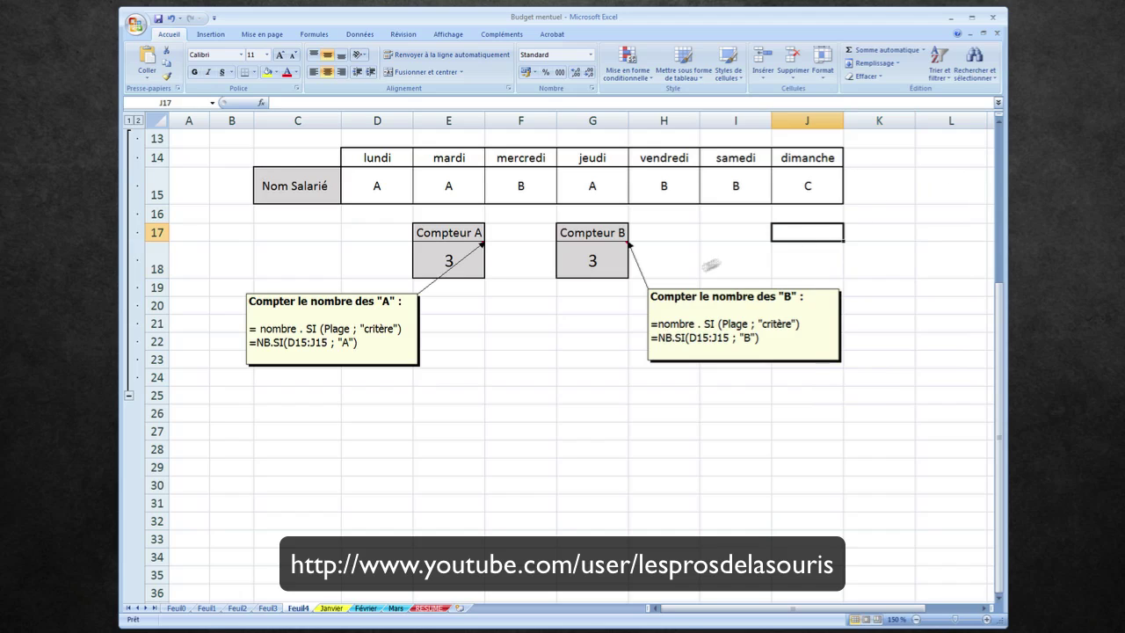
{"action": "left_click", "coordinate": [446, 365]}
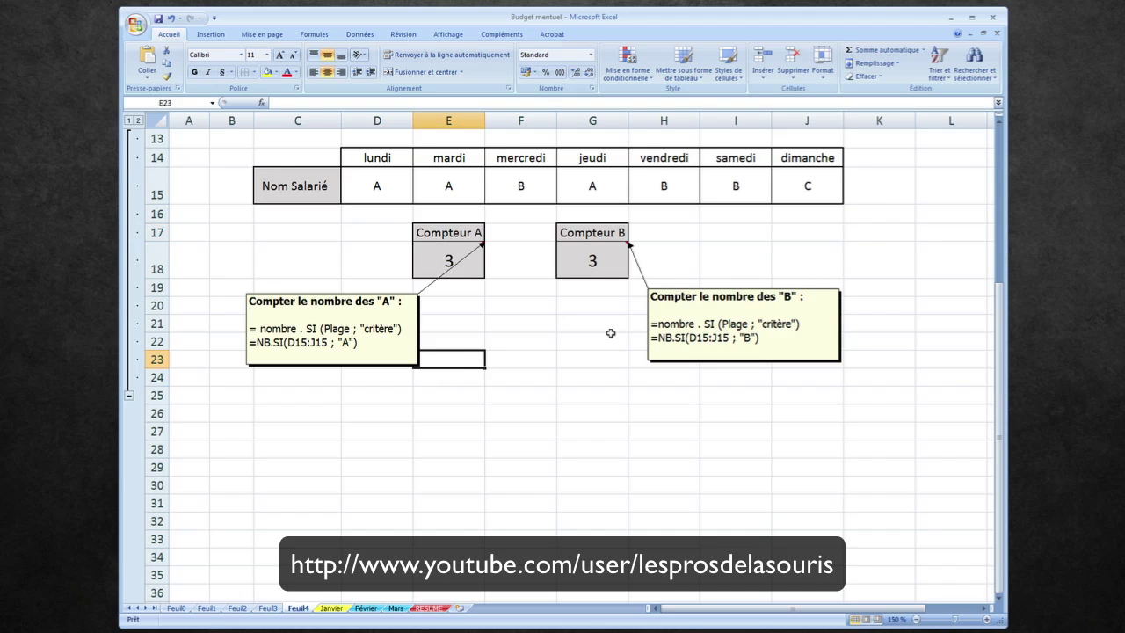